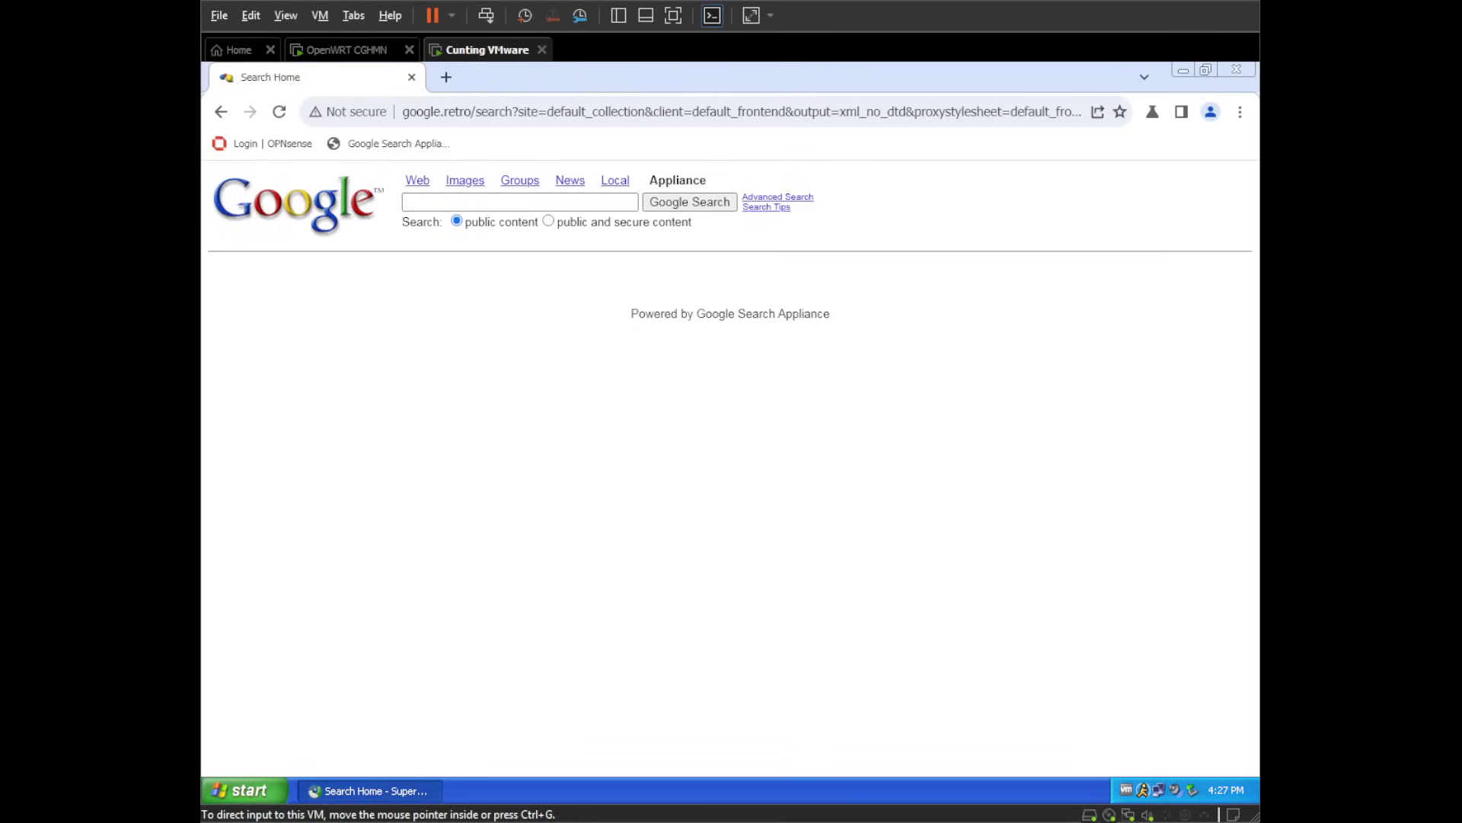
- Search for Chvianet and accept the suggested spelling Chivanet
{"action": "left_click", "coordinate": [484, 202]}
{"action": "type", "text": "Chvia"}
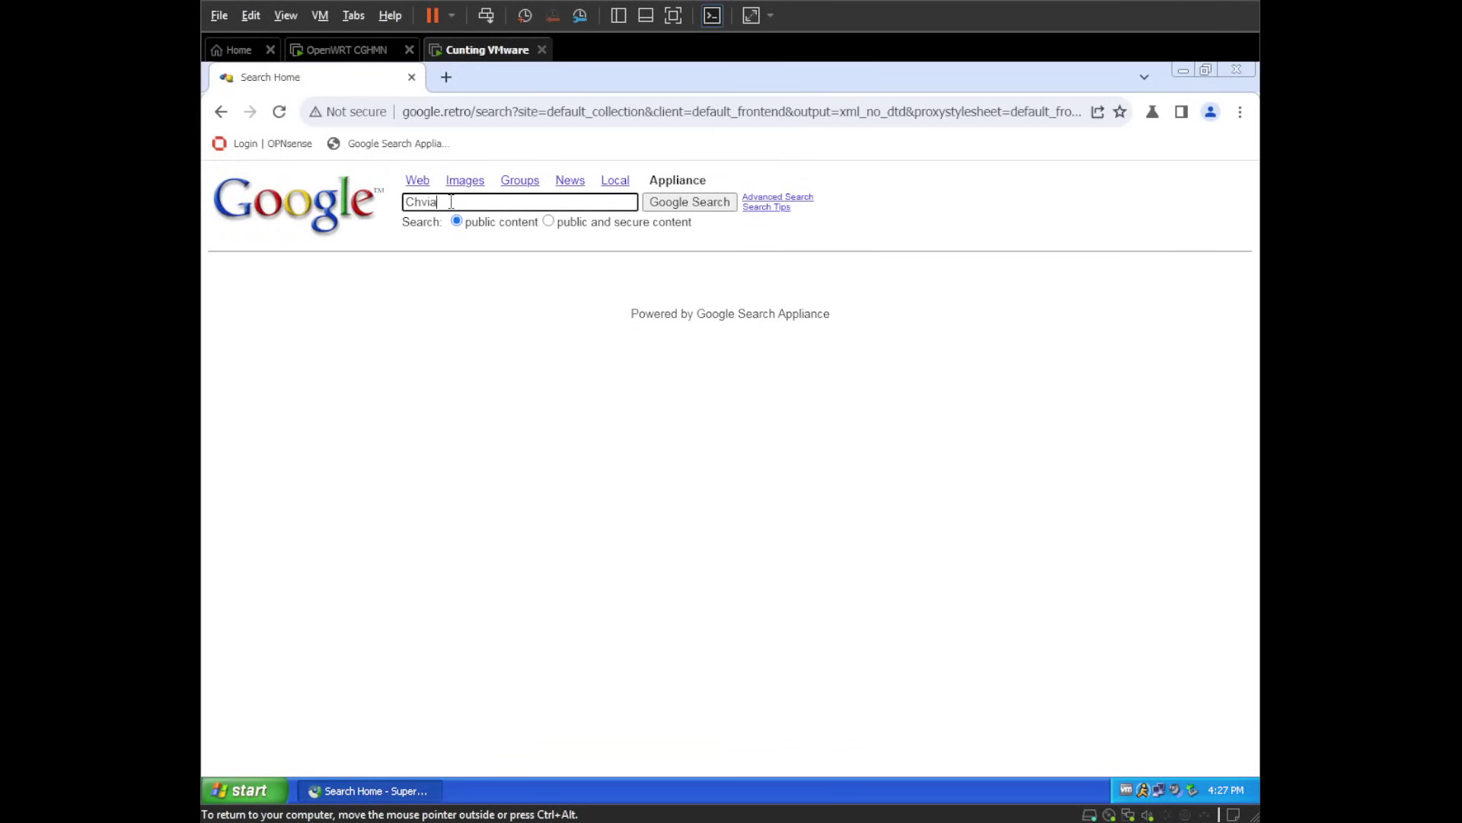
{"action": "type", "text": "net"}
{"action": "key", "text": "Return"}
{"action": "left_click", "coordinate": [343, 282]}
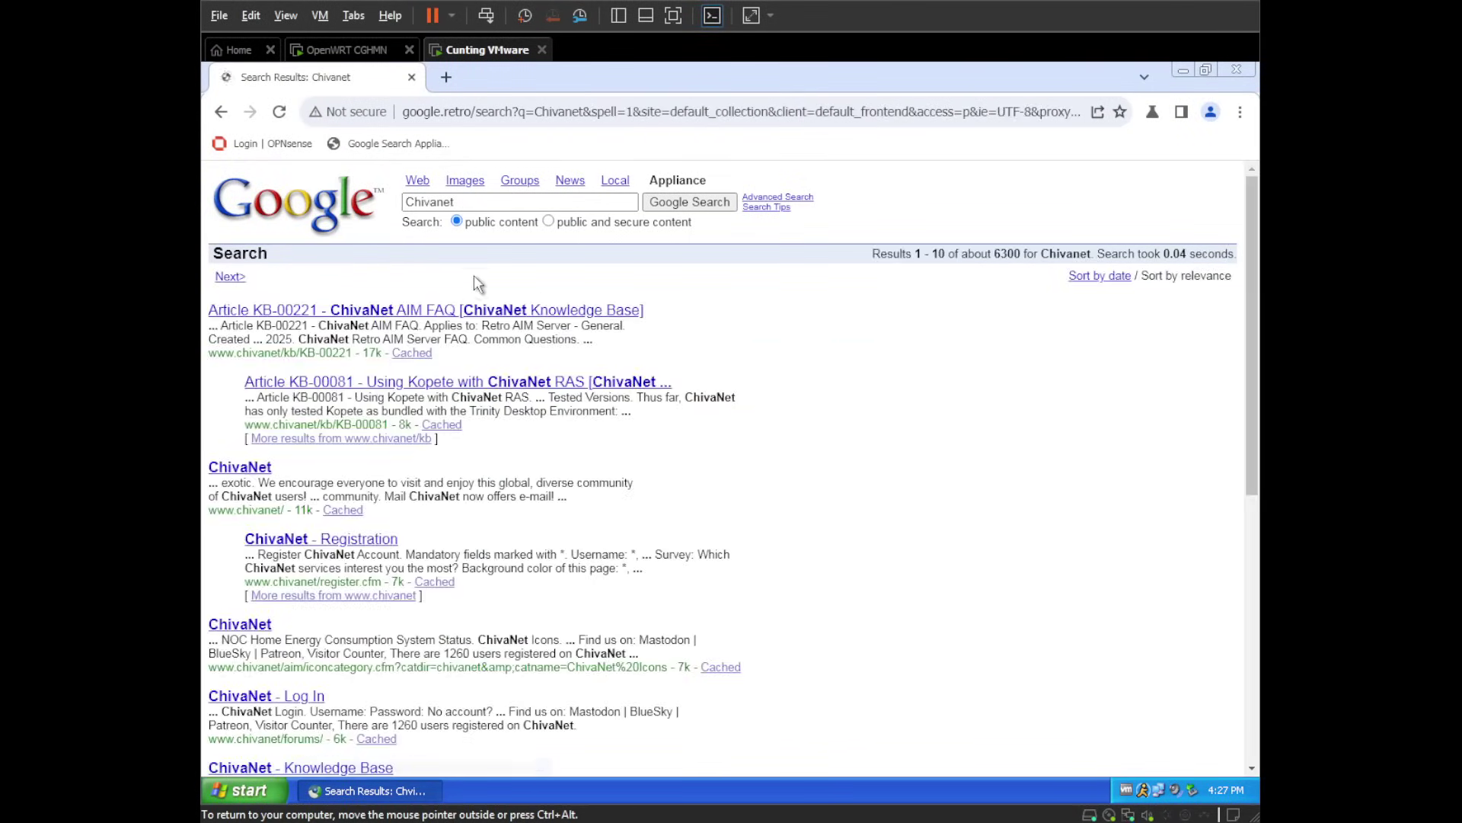
{"action": "scroll", "coordinate": [521, 265], "scroll_direction": "down", "scroll_amount": 5}
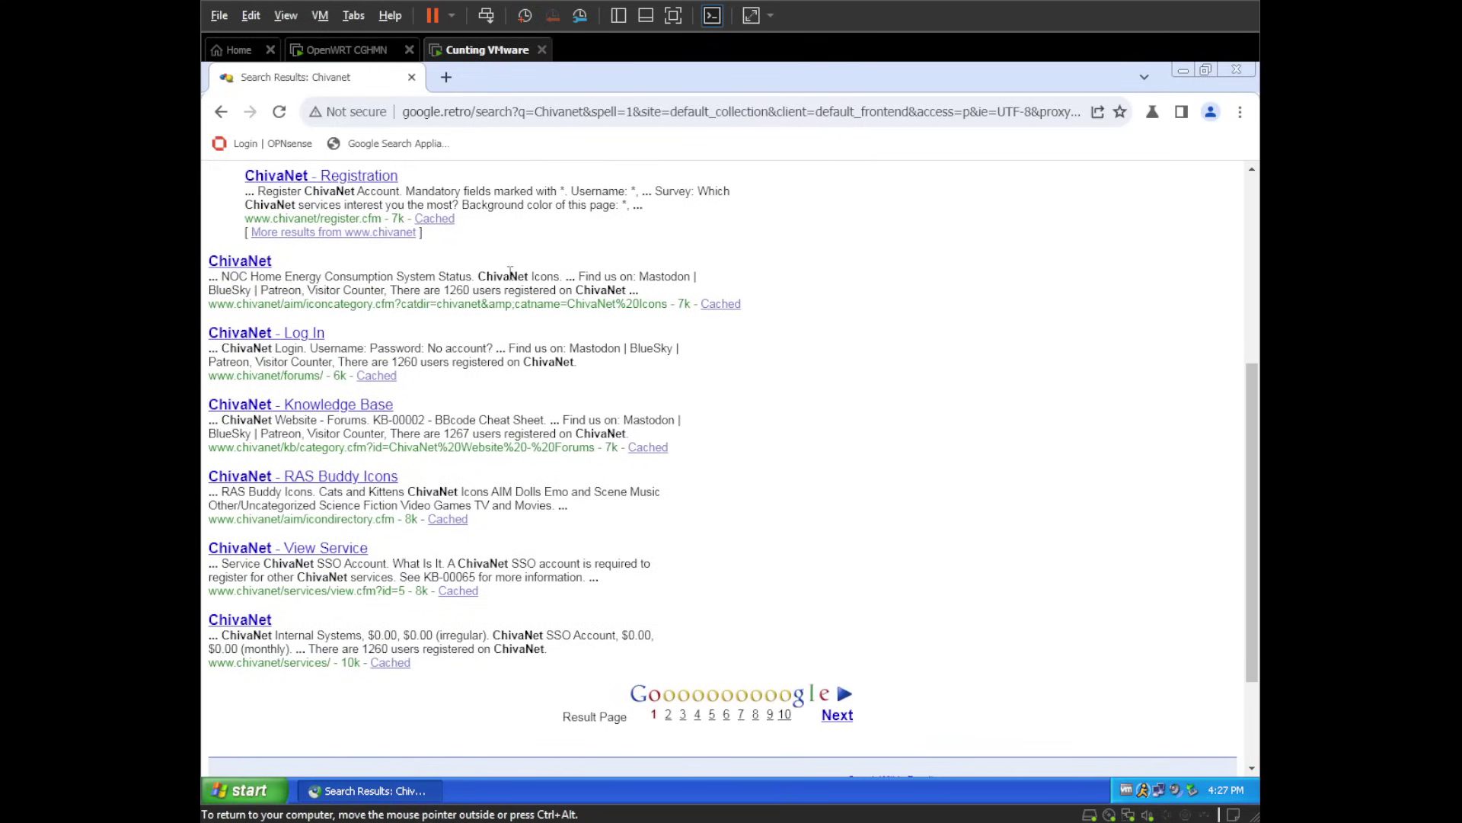
{"action": "scroll", "coordinate": [510, 272], "scroll_direction": "up", "scroll_amount": 5}
- Search for AIM, then for Compu-Global-Hyper-Mega-Net from the suggestions
{"action": "triple_click", "coordinate": [530, 204]}
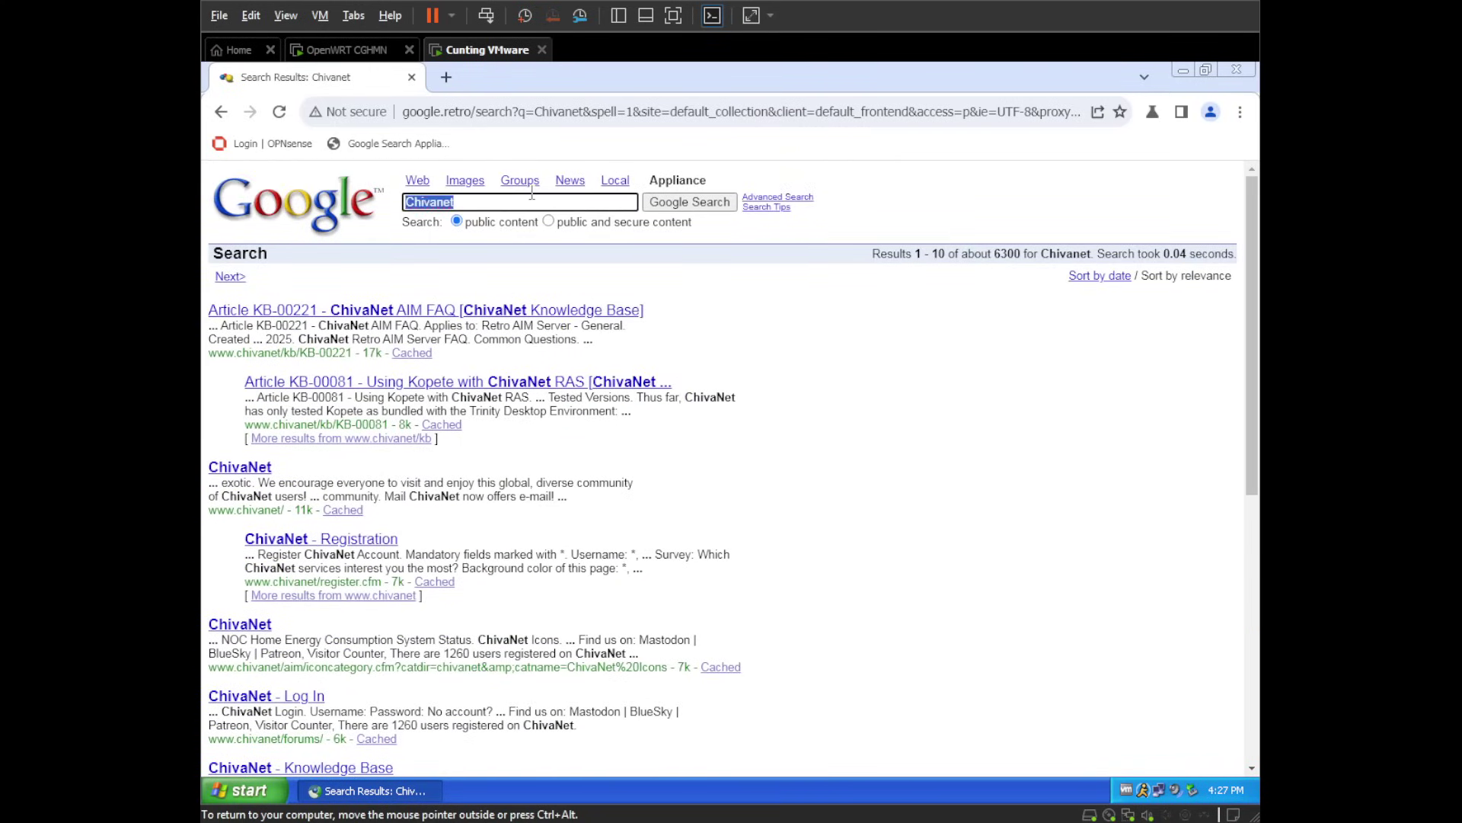
{"action": "type", "text": "AIM"}
{"action": "key", "text": "Return"}
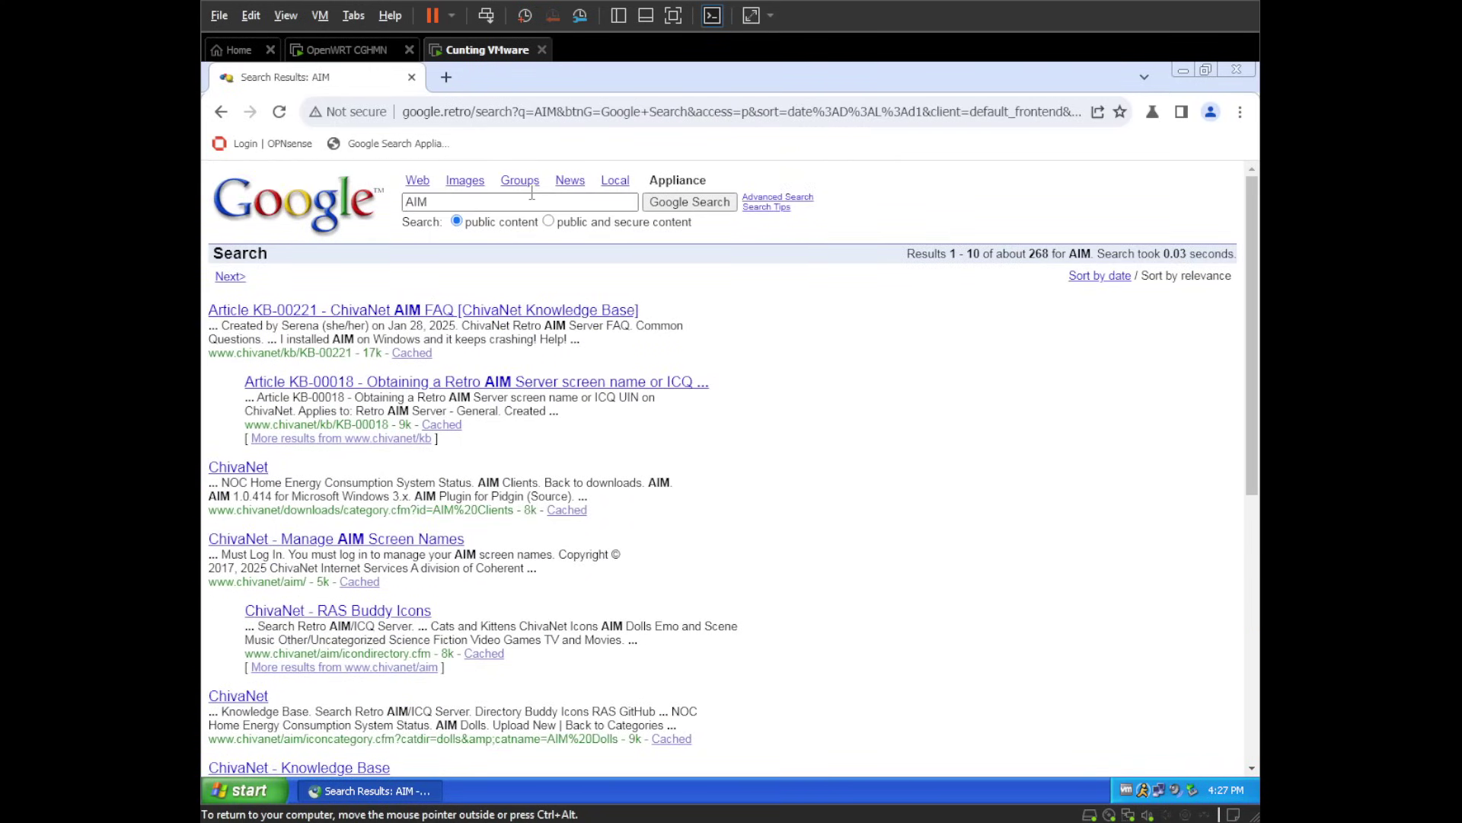
{"action": "left_click", "coordinate": [532, 195]}
{"action": "double_click", "coordinate": [531, 195]}
{"action": "type", "text": "Comp"}
{"action": "key", "text": "Down"}
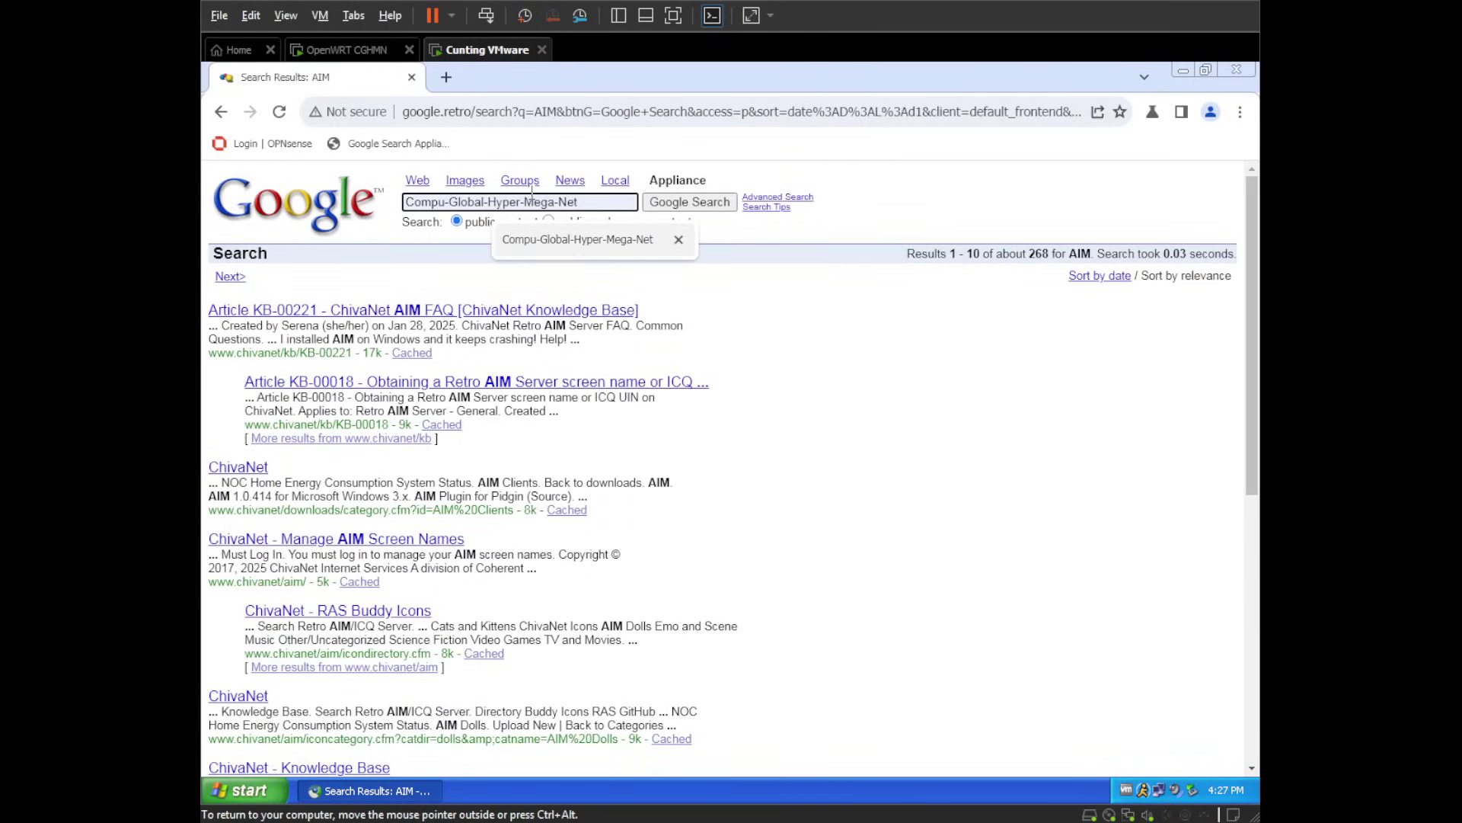
{"action": "key", "text": "Return"}
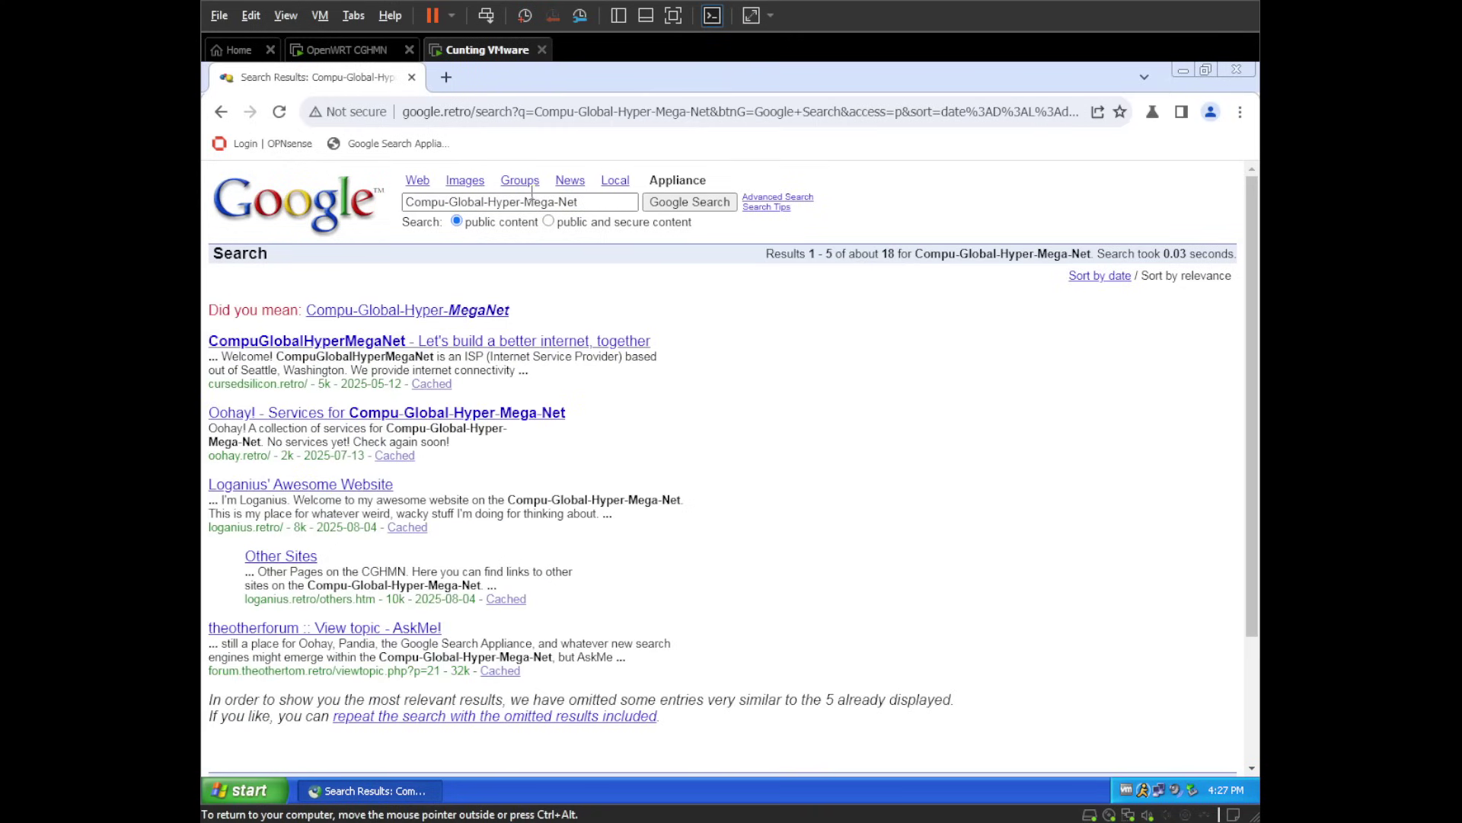
- Replace the query with forum and run the search
{"action": "left_click", "coordinate": [532, 195]}
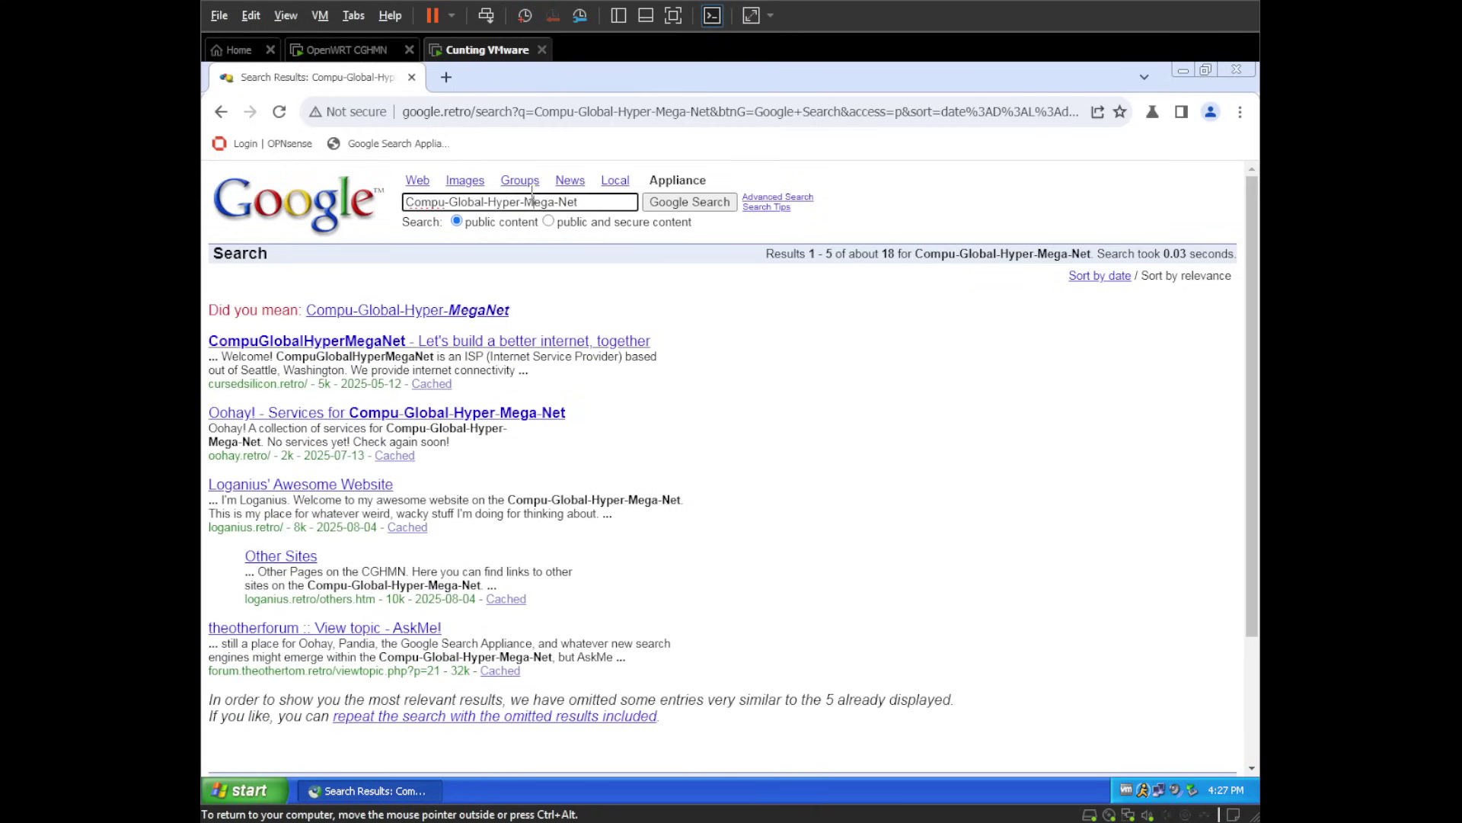
{"action": "triple_click", "coordinate": [531, 195]}
{"action": "type", "text": "forum"}
{"action": "key", "text": "Return"}
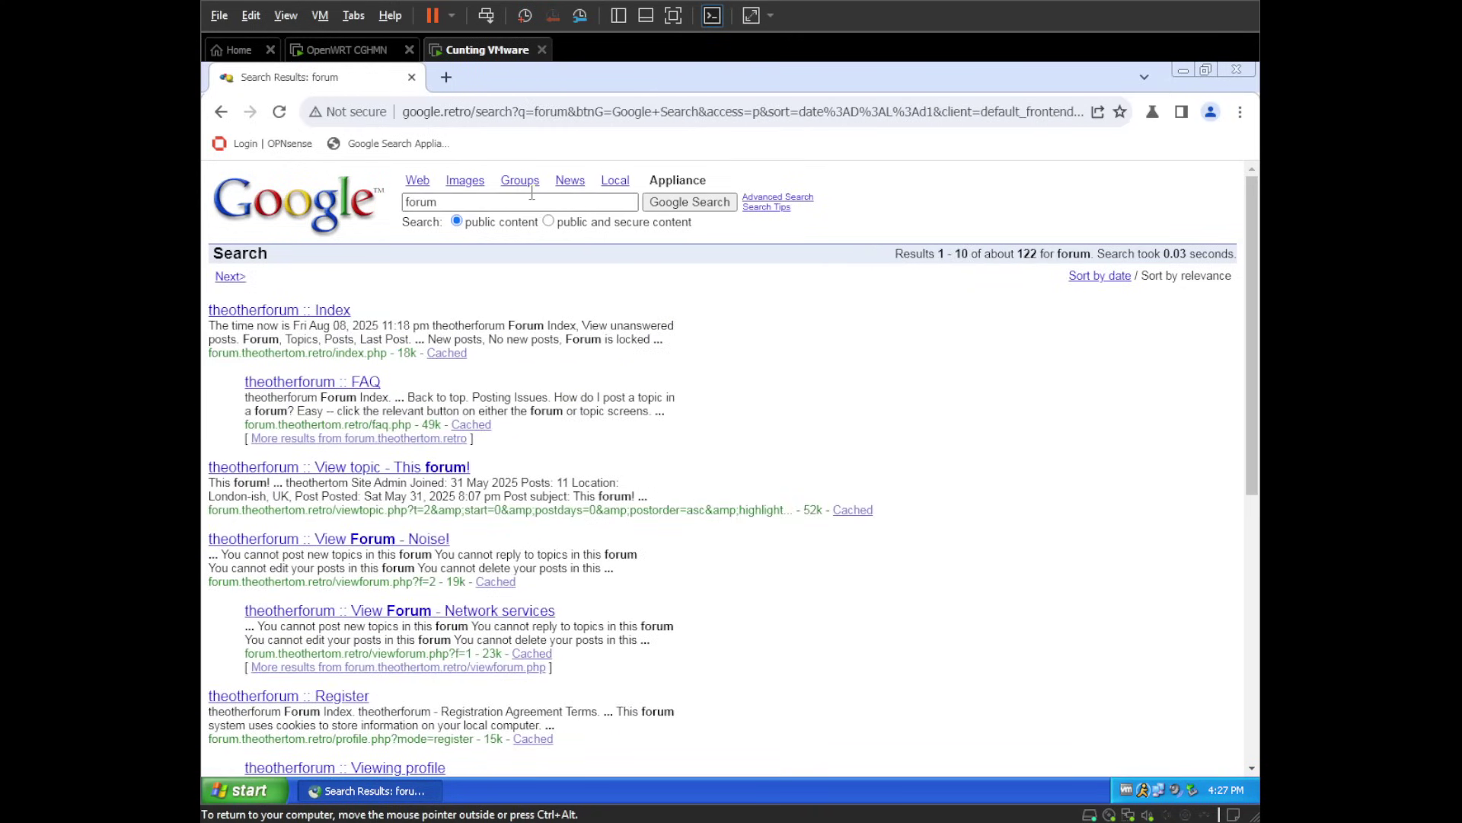
- View the Crawl Queue, Content Statistics, Serving Status, System Status, Search Reports, Search Logs and Event Log pages
{"action": "scroll", "coordinate": [652, 229], "scroll_direction": "down", "scroll_amount": 10}
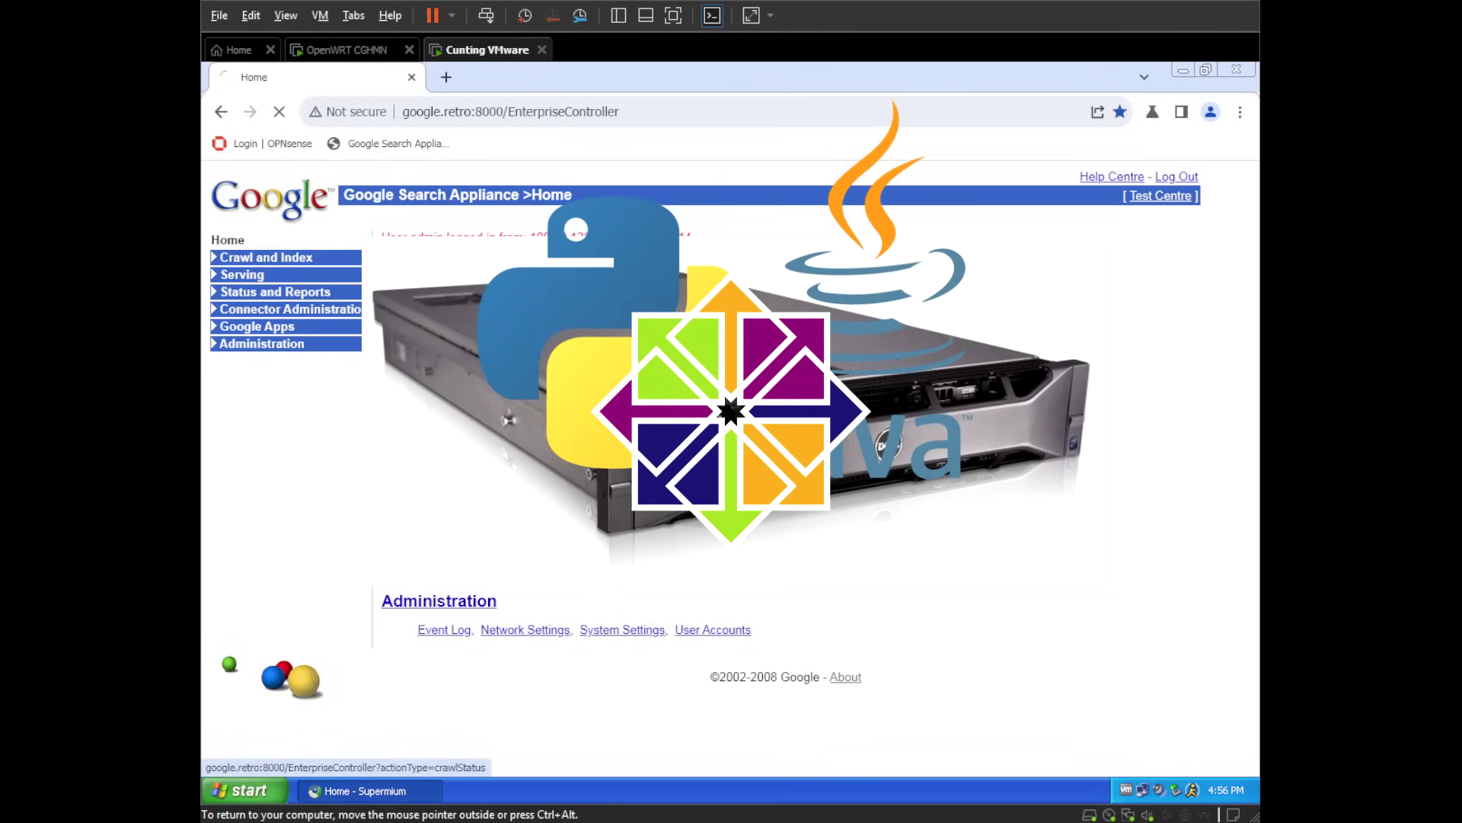
{"action": "scroll", "coordinate": [723, 468], "scroll_direction": "down", "scroll_amount": 10}
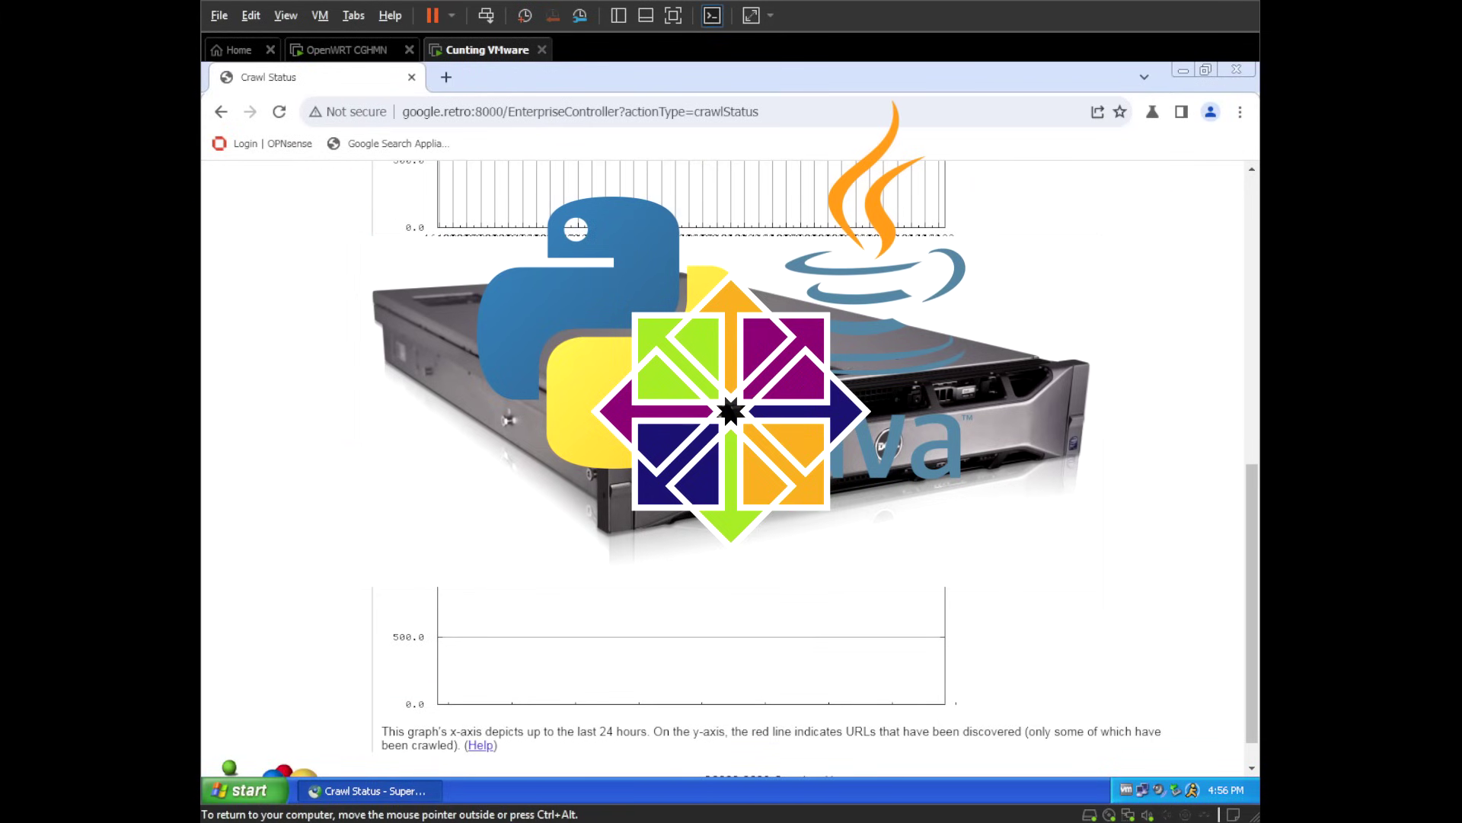
{"action": "scroll", "coordinate": [724, 469], "scroll_direction": "up", "scroll_amount": 10}
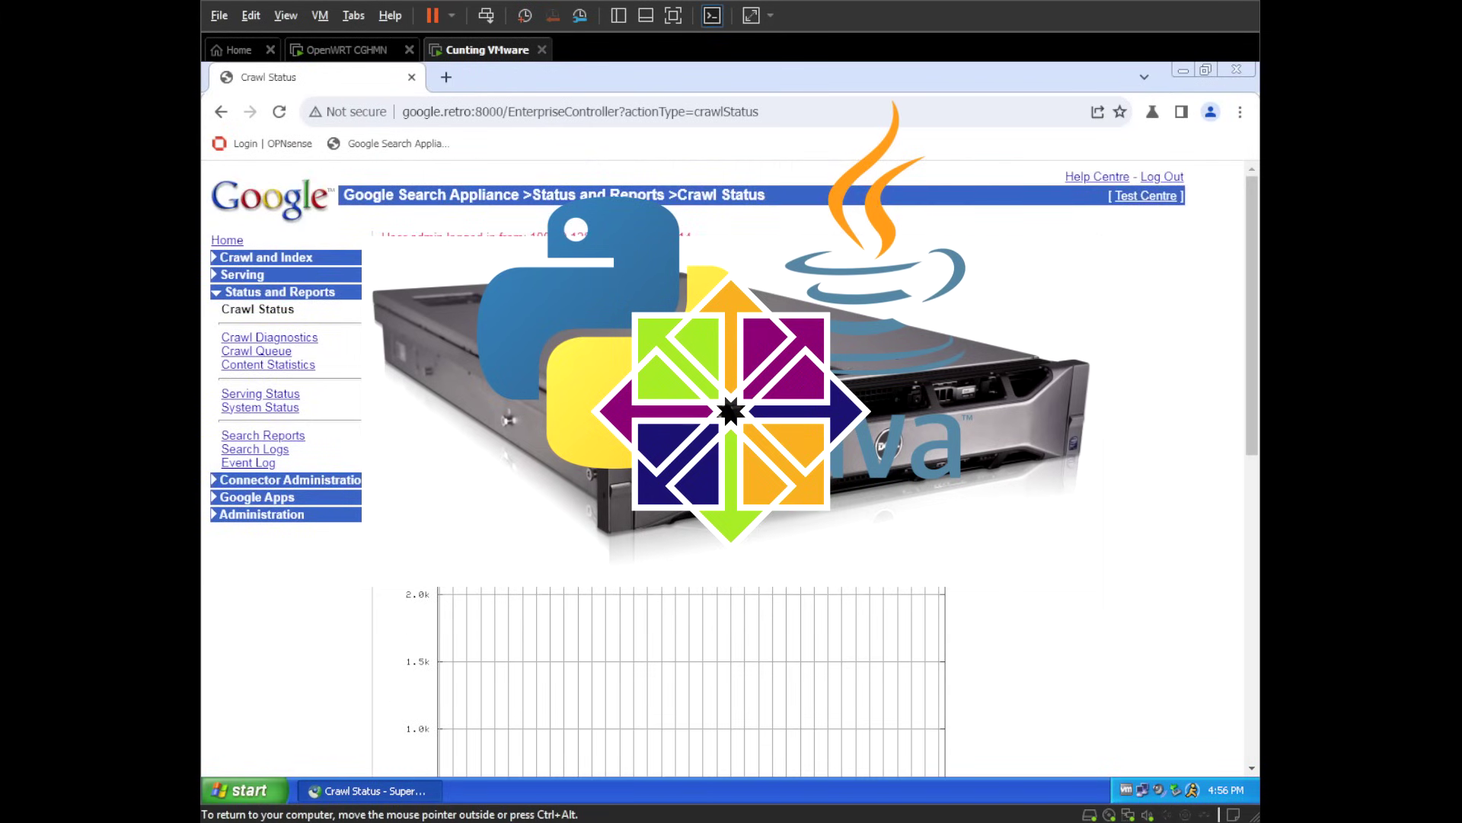
{"action": "left_click", "coordinate": [291, 352]}
{"action": "left_click", "coordinate": [275, 365]}
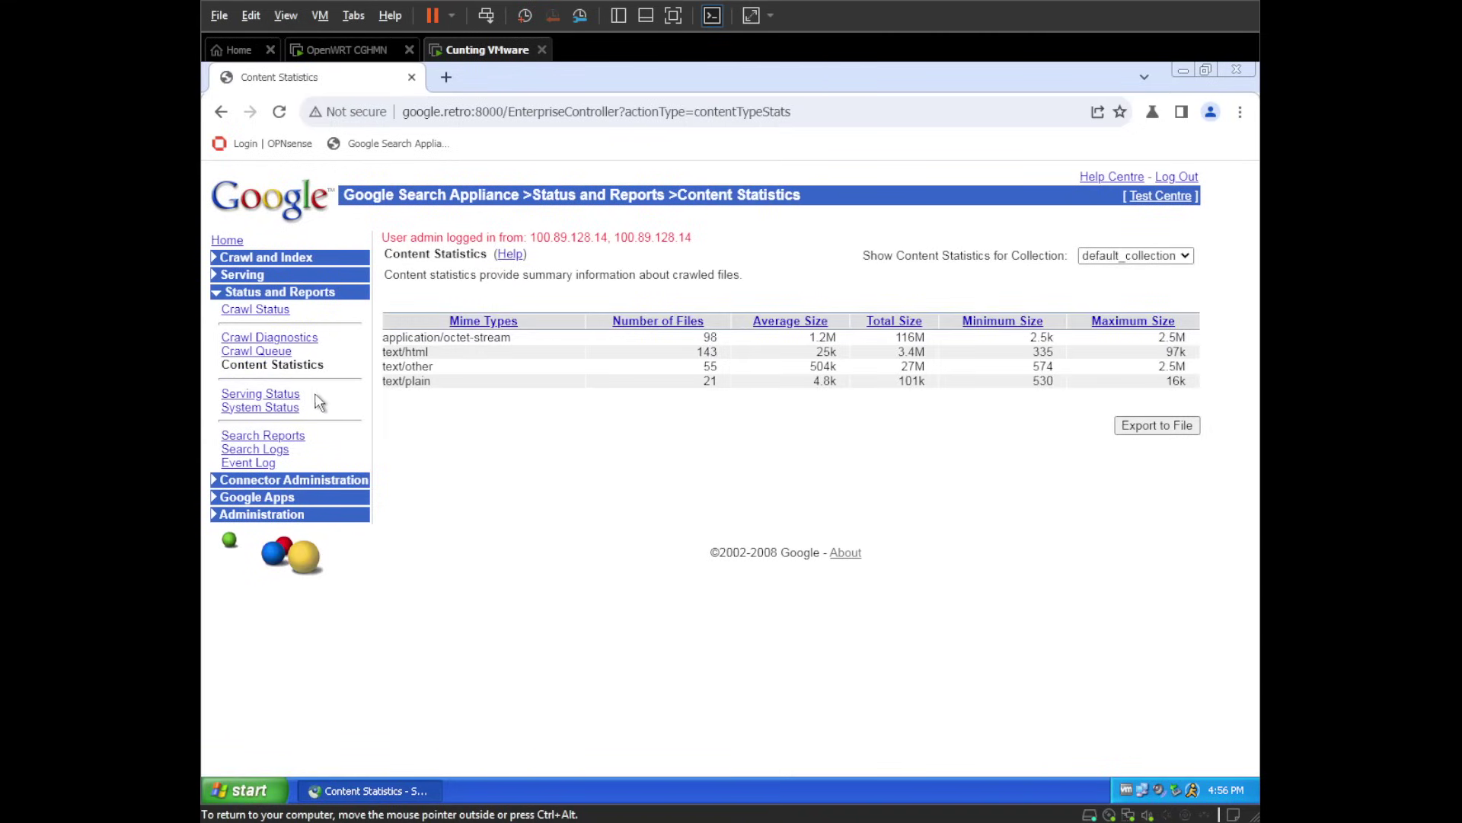
{"action": "left_click", "coordinate": [290, 396]}
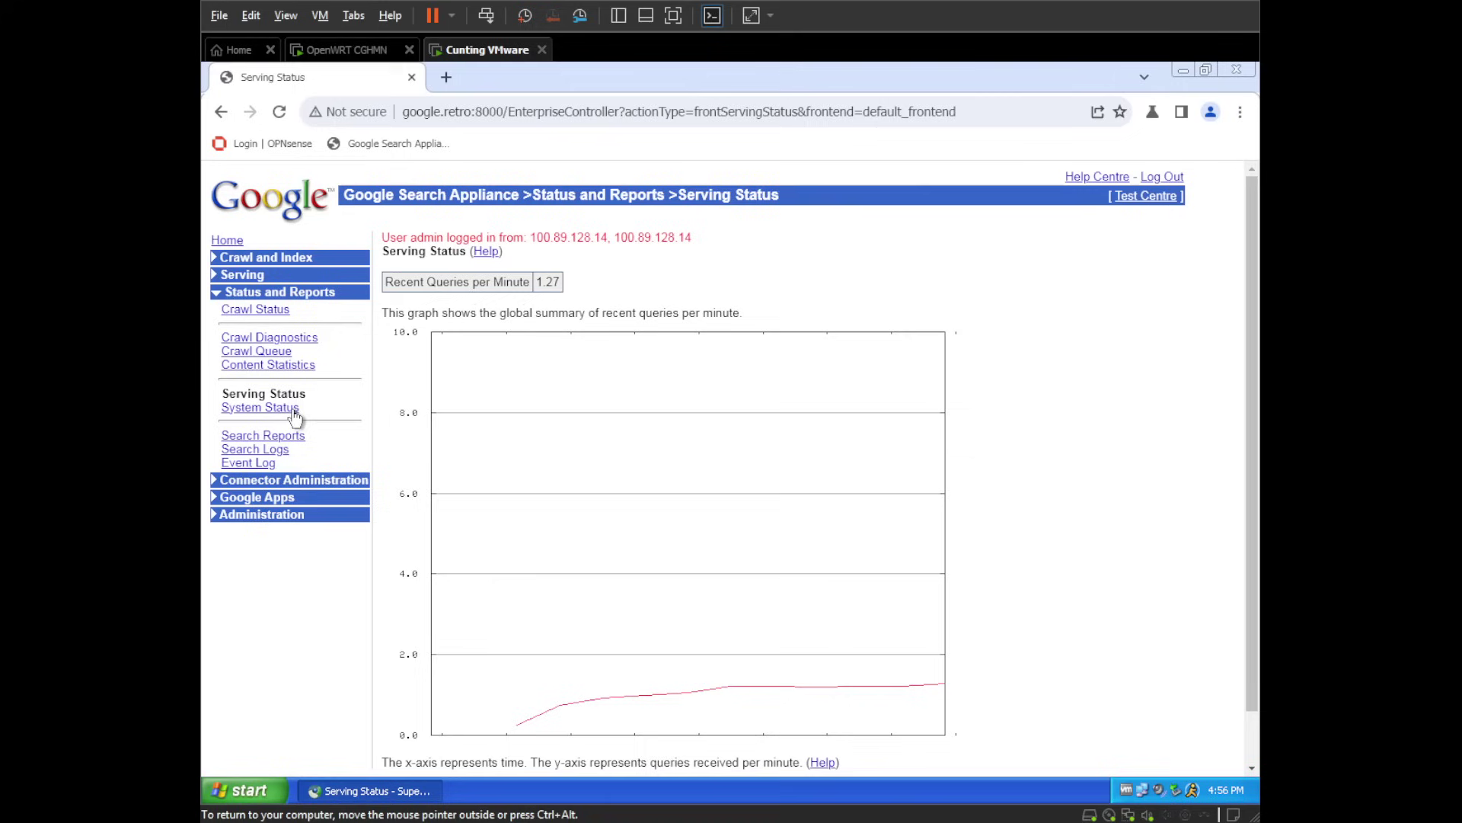
{"action": "left_click", "coordinate": [287, 410]}
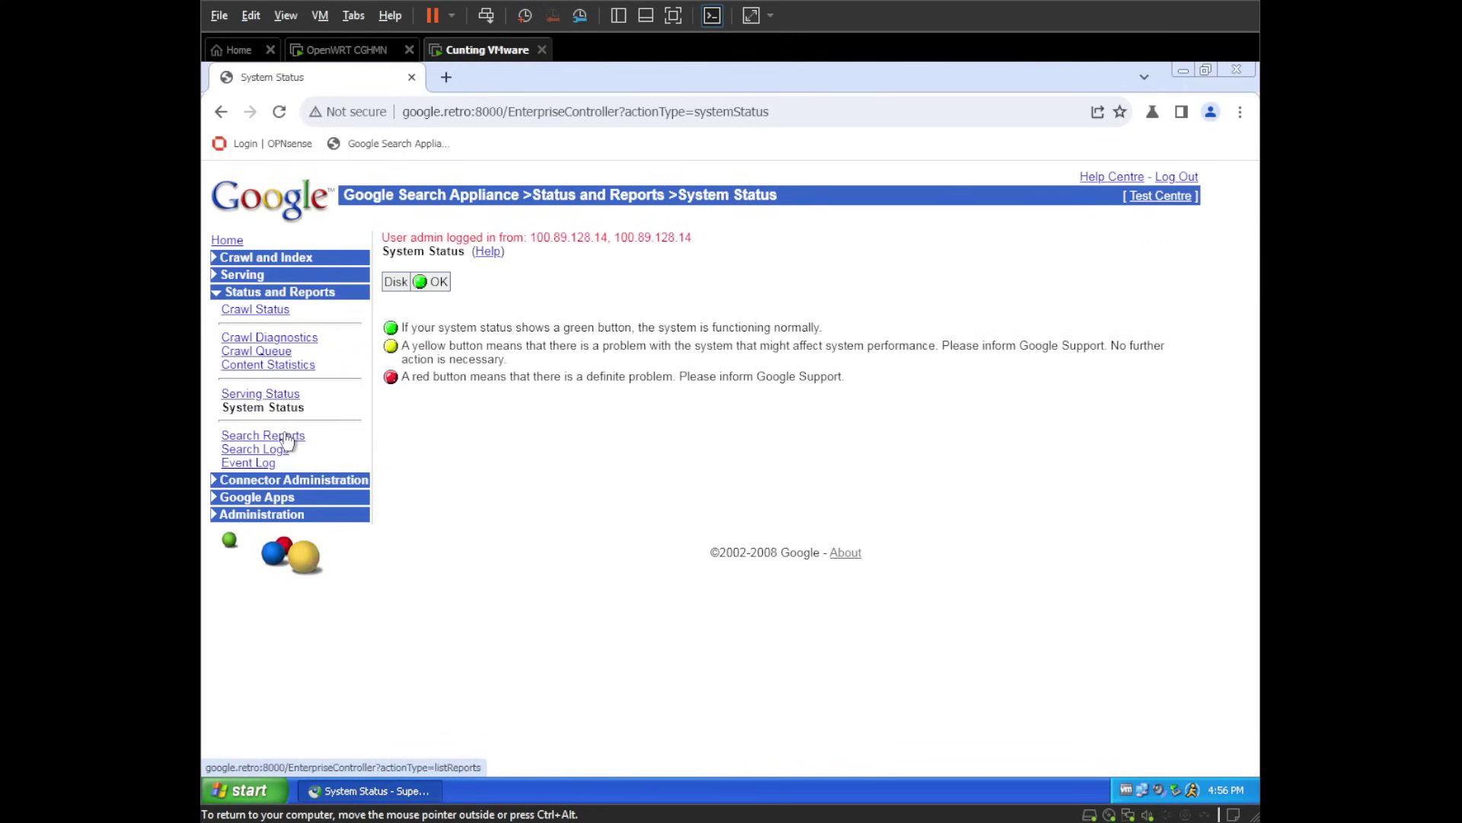
{"action": "left_click", "coordinate": [284, 437]}
{"action": "left_click", "coordinate": [271, 450]}
{"action": "left_click", "coordinate": [258, 468]}
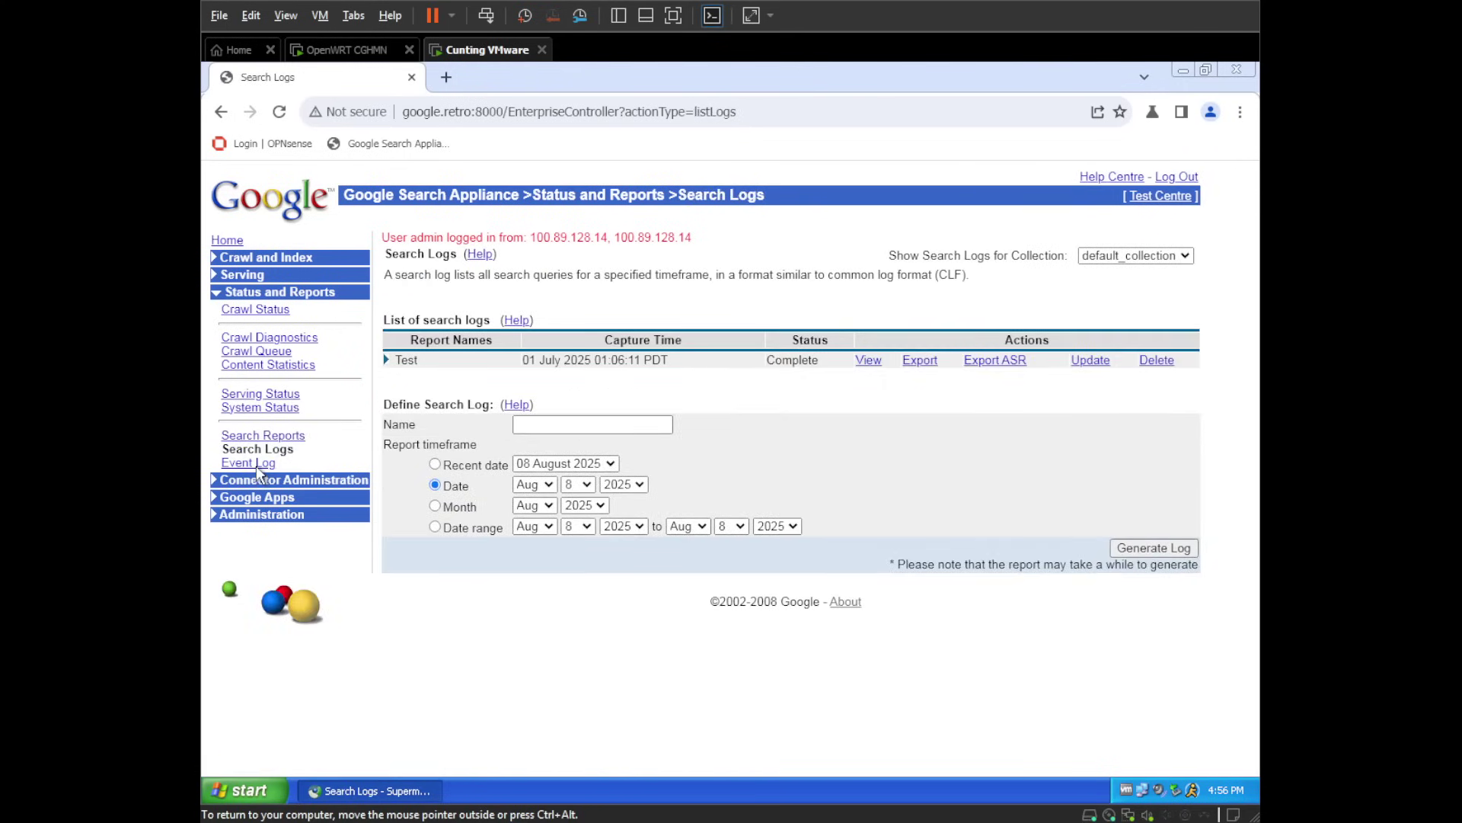
- View the Connector Managers, Connectors, Google Apps, System Settings, Network Settings and User Accounts pages
{"action": "scroll", "coordinate": [358, 431], "scroll_direction": "down", "scroll_amount": 1}
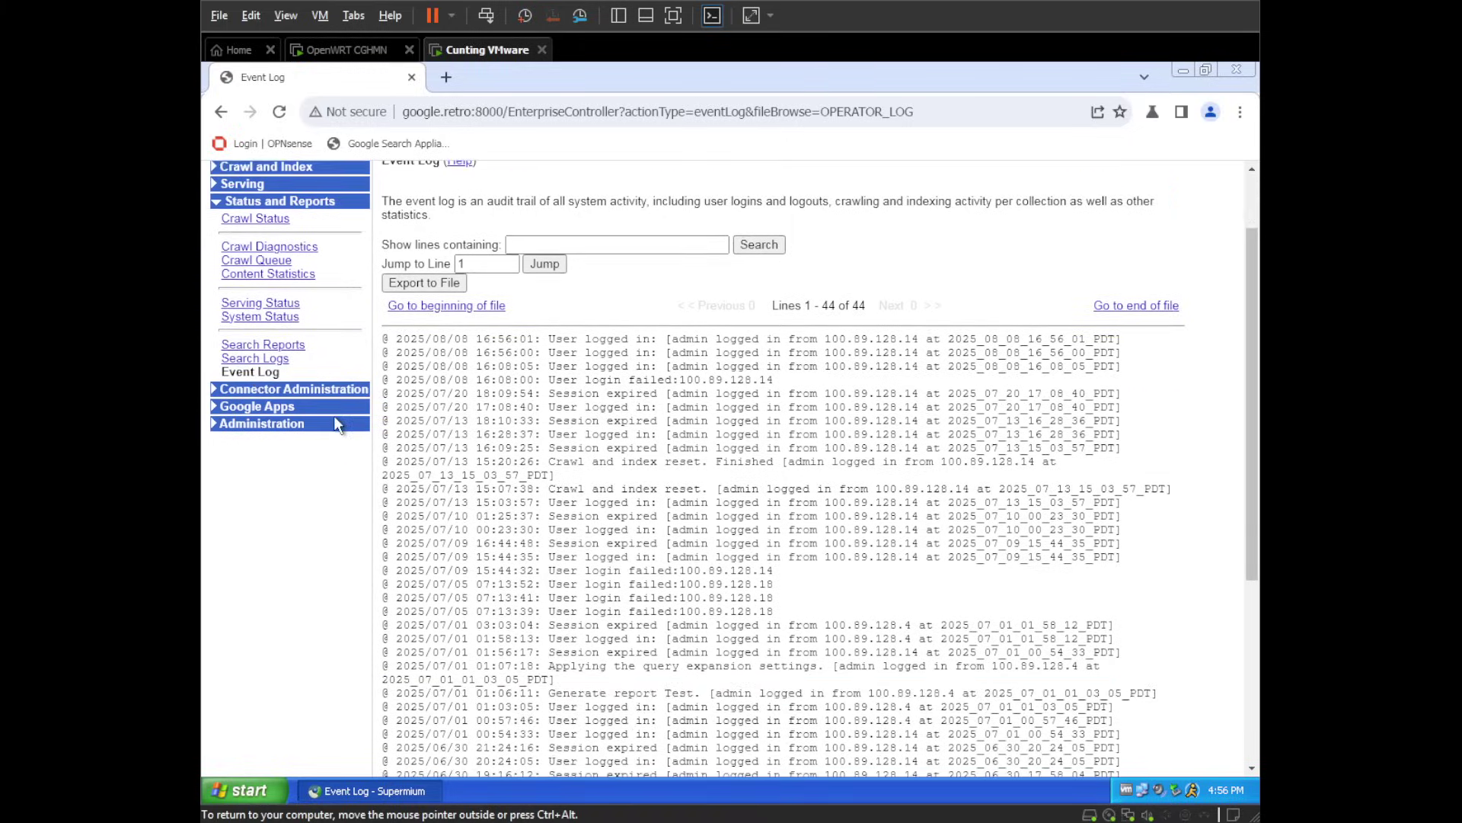
{"action": "left_click", "coordinate": [264, 390]}
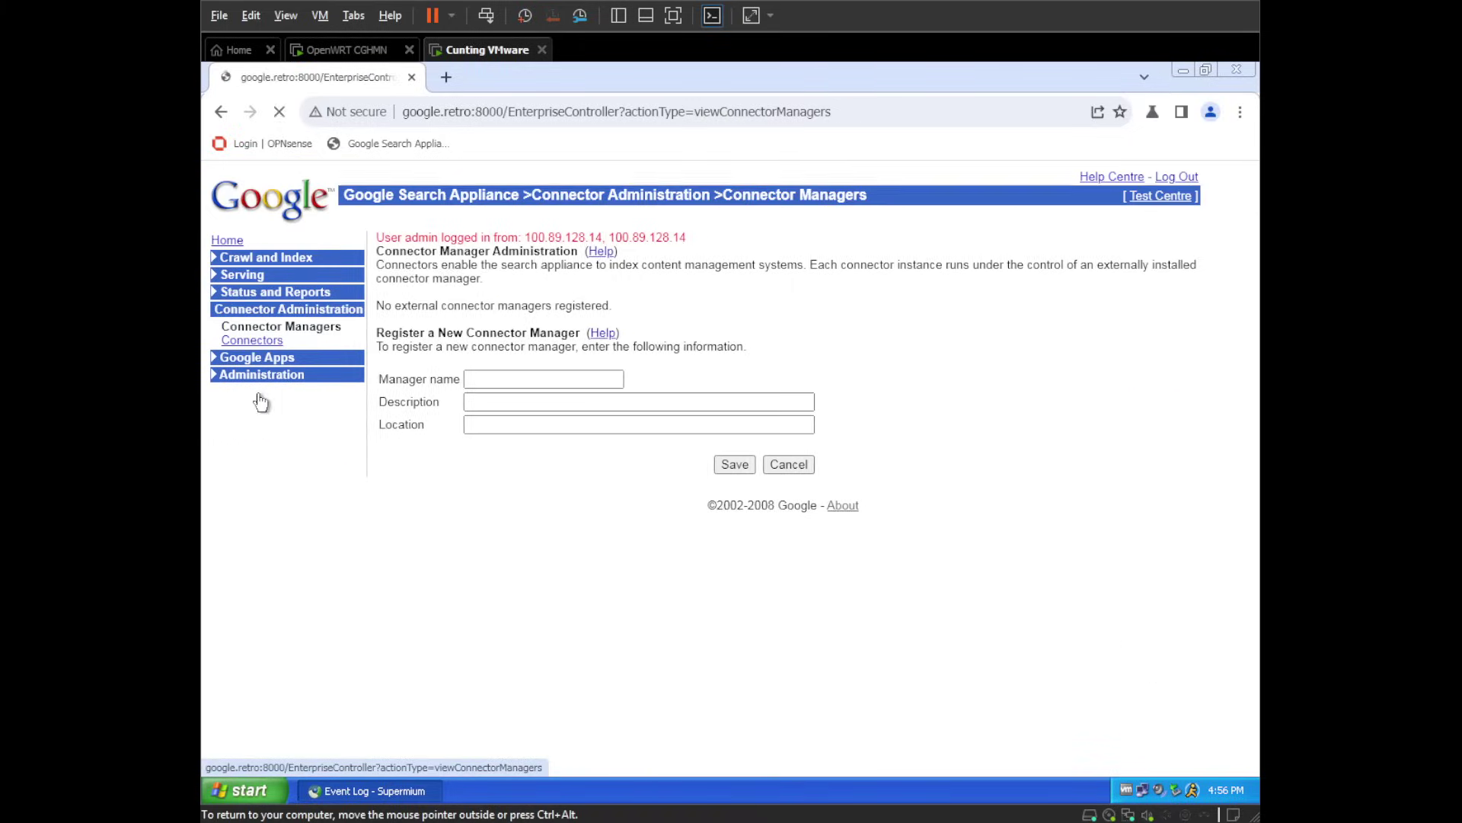
{"action": "left_click", "coordinate": [269, 346]}
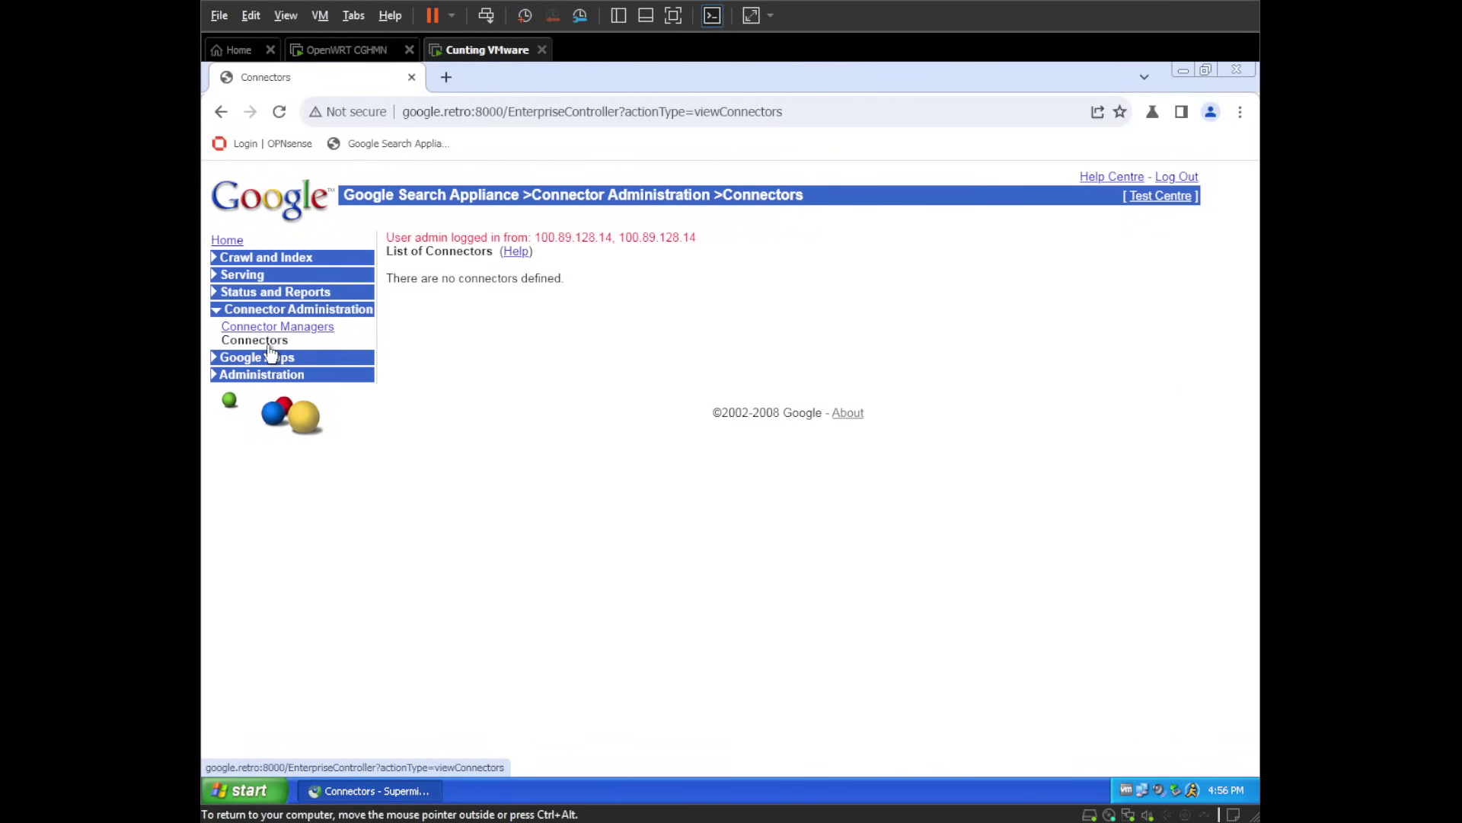
{"action": "left_click", "coordinate": [263, 360]}
{"action": "left_click", "coordinate": [268, 361]}
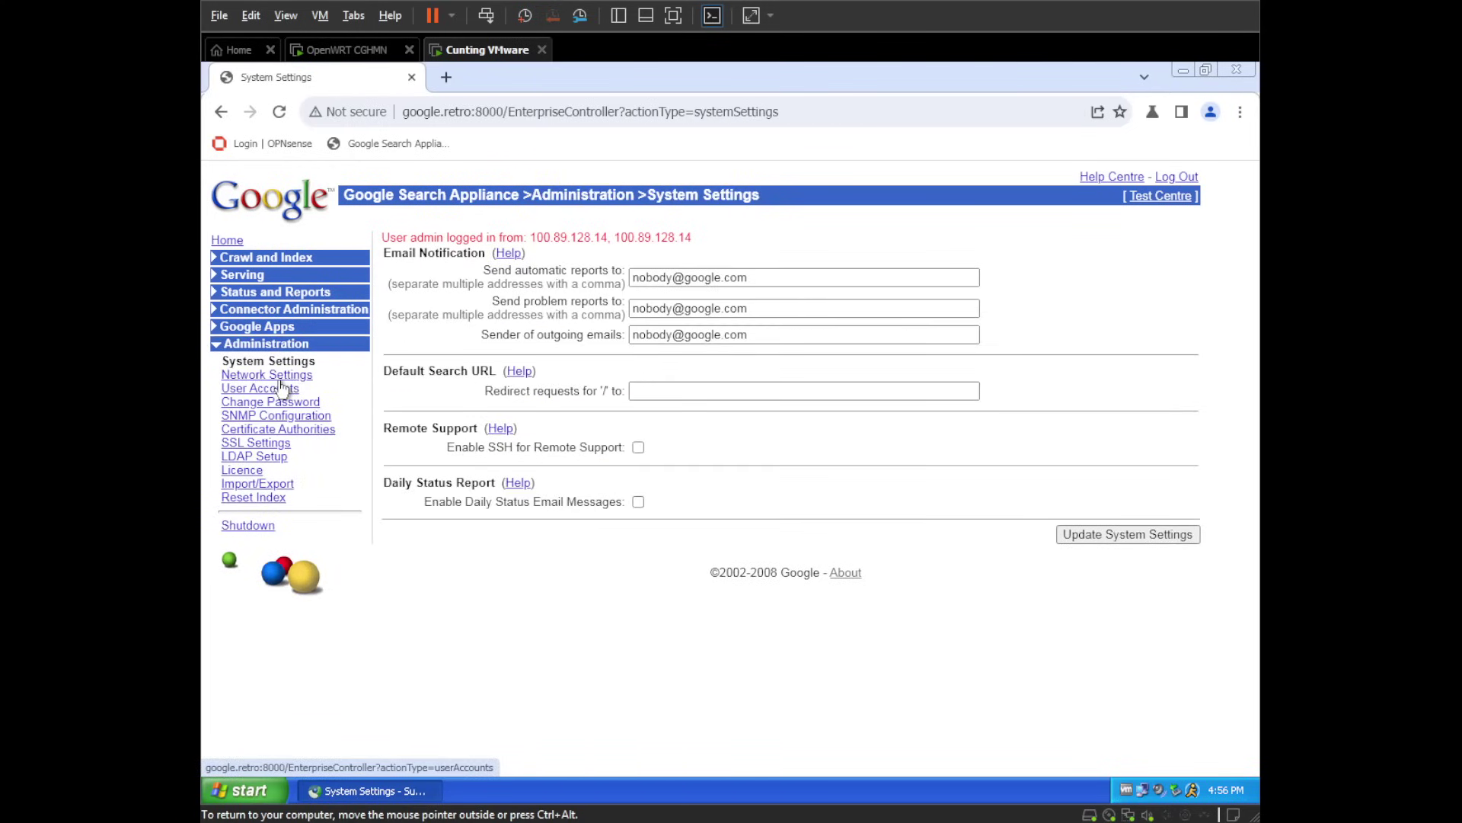
{"action": "left_click", "coordinate": [283, 377]}
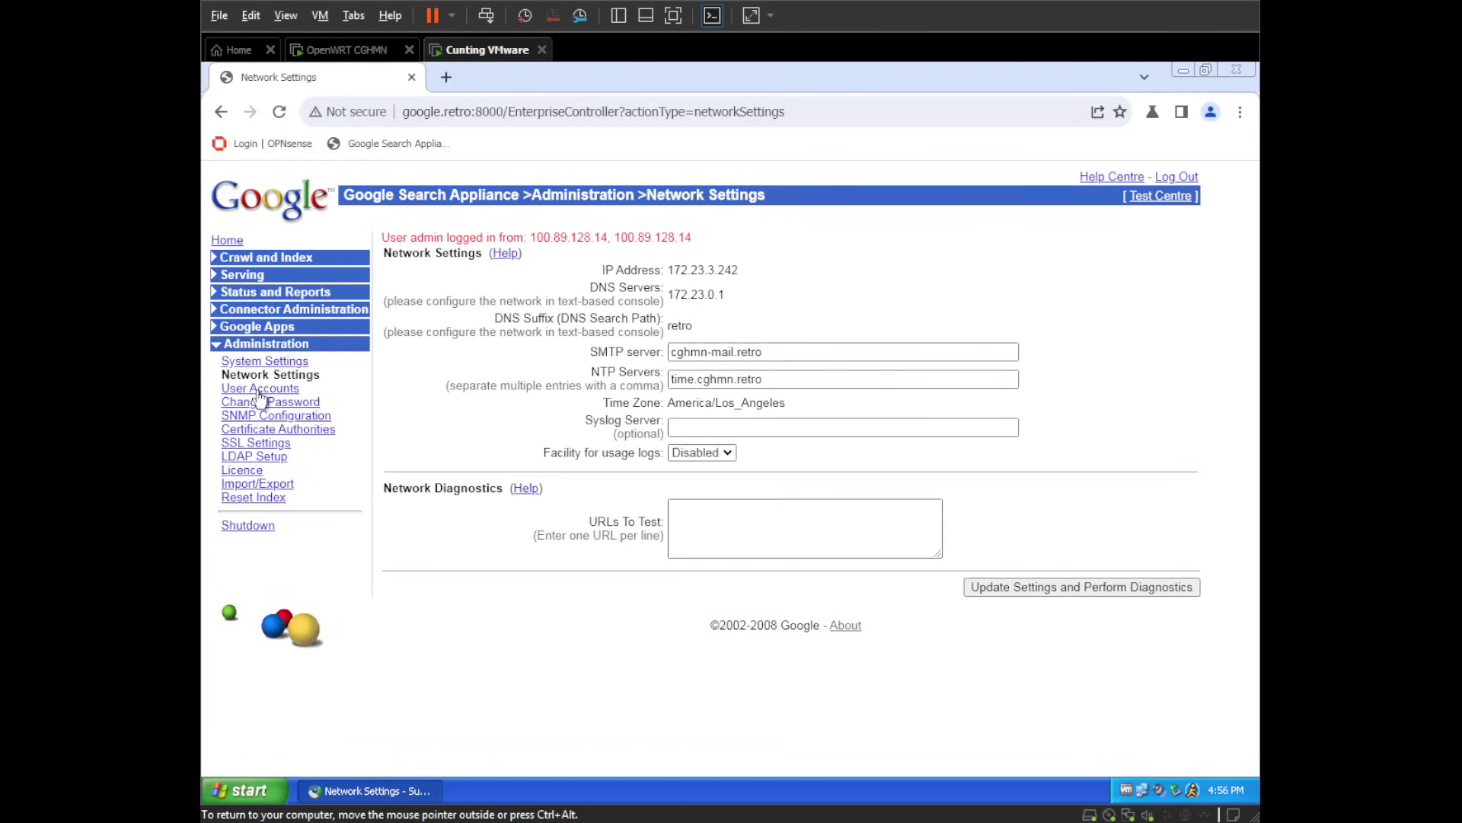
{"action": "left_click", "coordinate": [259, 390]}
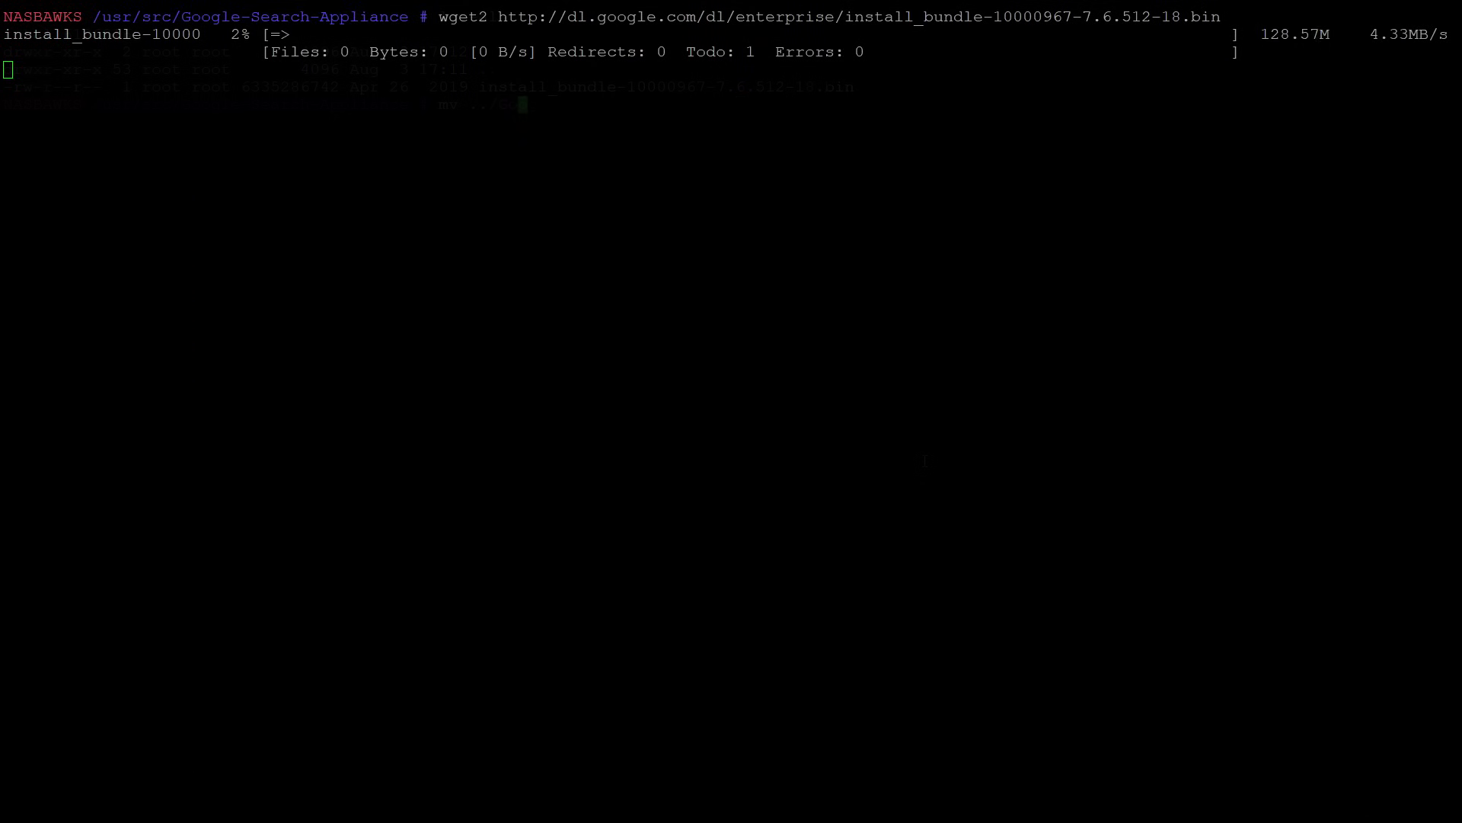
- Move key.txt from the GSA-DONE folder into the current directory
{"action": "key", "text": "Tab"}
{"action": "type", "text": "ke"}
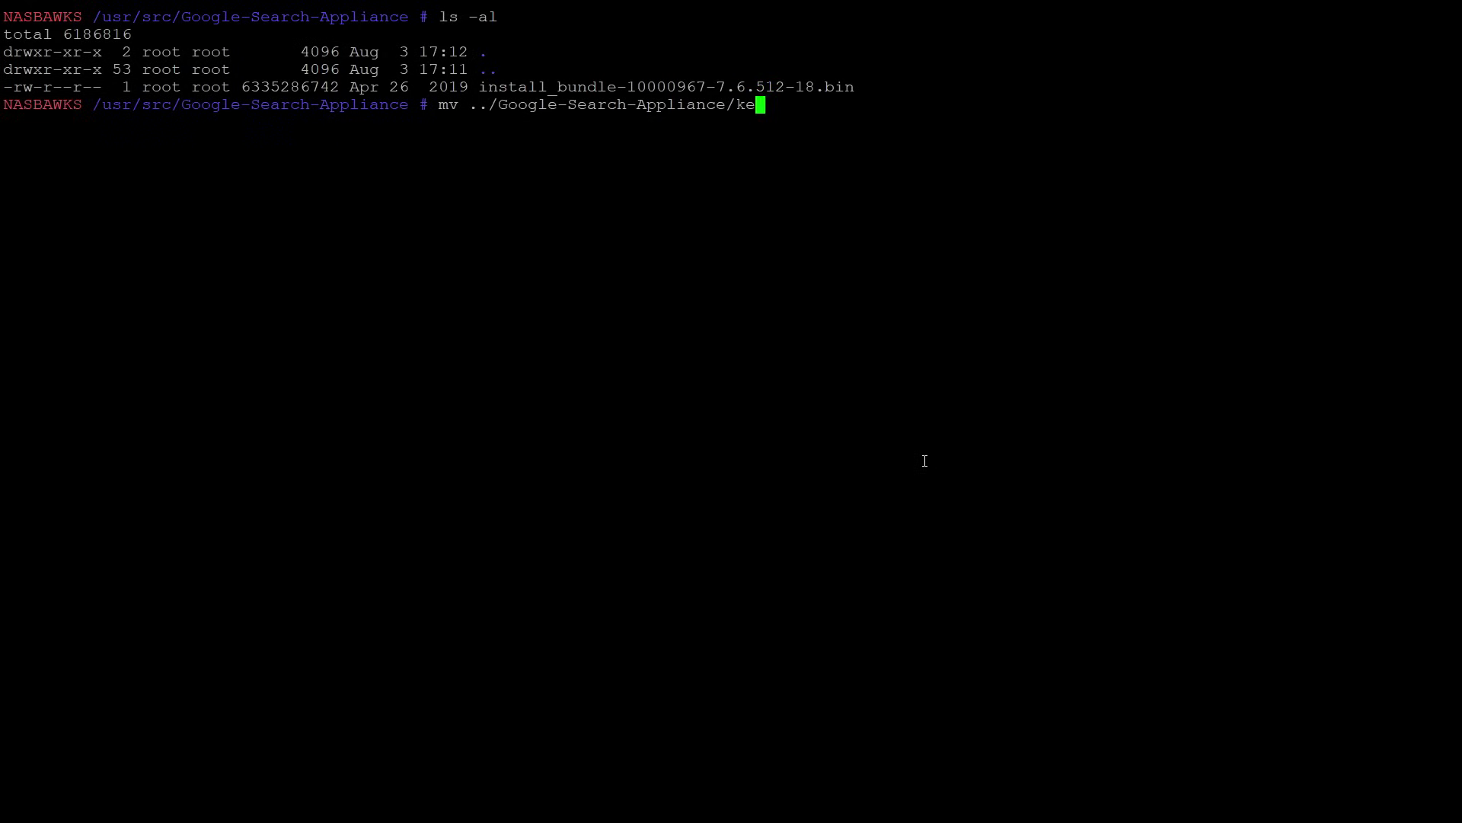
{"action": "type", "text": "ys"}
{"action": "key", "text": "BackSpace"}
{"action": "key", "text": "BackSpace"}
{"action": "key", "text": "BackSpace"}
{"action": "key", "text": "BackSpace"}
{"action": "key", "text": "BackSpace"}
{"action": "key", "text": "BackSpace"}
{"action": "key", "text": "BackSpace"}
{"action": "key", "text": "BackSpace"}
{"action": "key", "text": "BackSpace"}
{"action": "key", "text": "BackSpace"}
{"action": "key", "text": "BackSpace"}
{"action": "key", "text": "BackSpace"}
{"action": "key", "text": "BackSpace"}
{"action": "key", "text": "BackSpace"}
{"action": "key", "text": "BackSpace"}
{"action": "key", "text": "BackSpace"}
{"action": "key", "text": "BackSpace"}
{"action": "key", "text": "BackSpace"}
{"action": "key", "text": "BackSpace"}
{"action": "key", "text": "BackSpace"}
{"action": "key", "text": "BackSpace"}
{"action": "key", "text": "BackSpace"}
{"action": "key", "text": "BackSpace"}
{"action": "key", "text": "BackSpace"}
{"action": "type", "text": "S"}
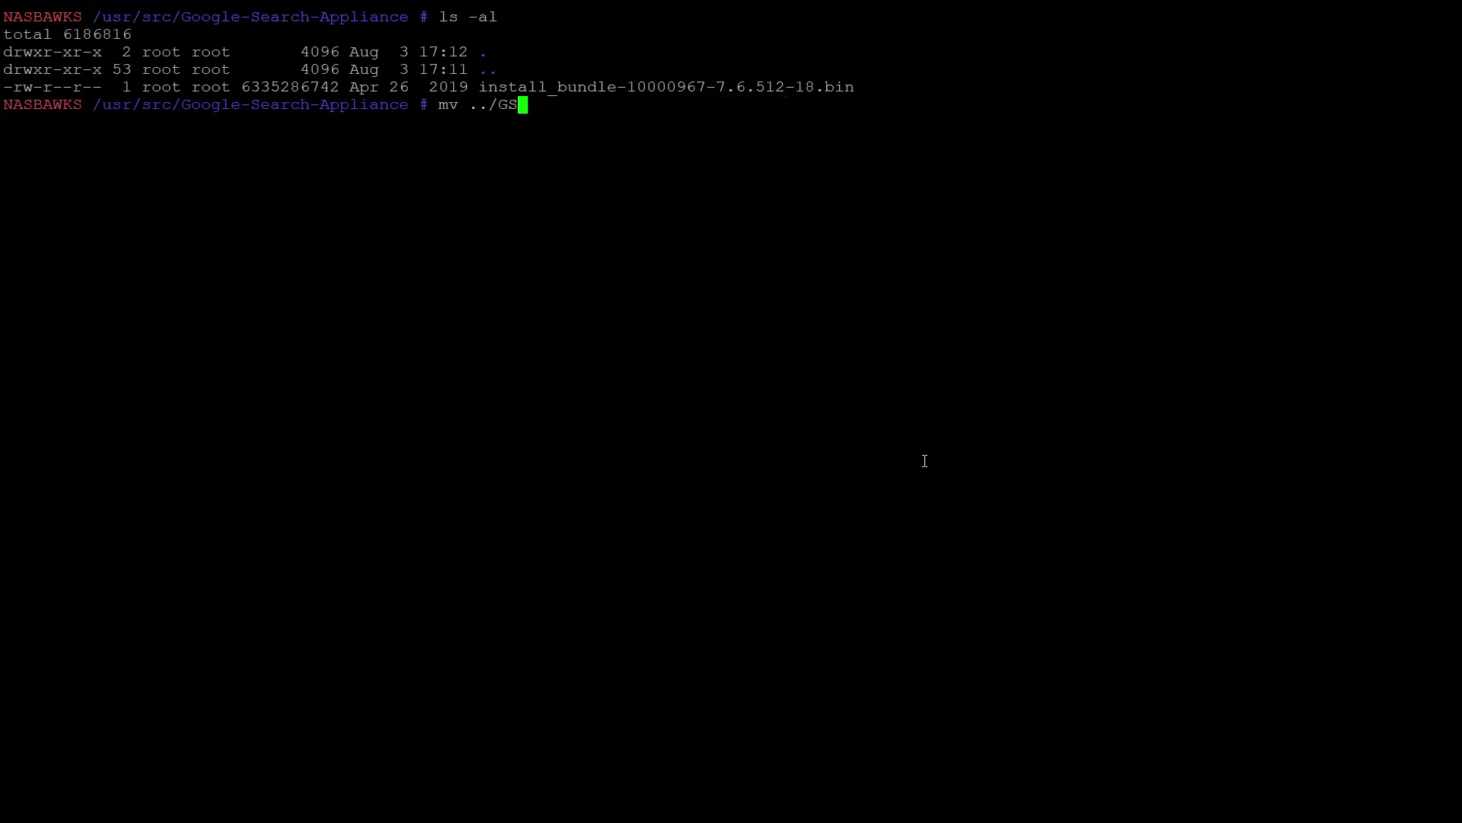
{"action": "type", "text": "A"}
{"action": "key", "text": "Tab"}
{"action": "type", "text": "ke"}
{"action": "key", "text": "Tab"}
{"action": "key", "text": "Tab"}
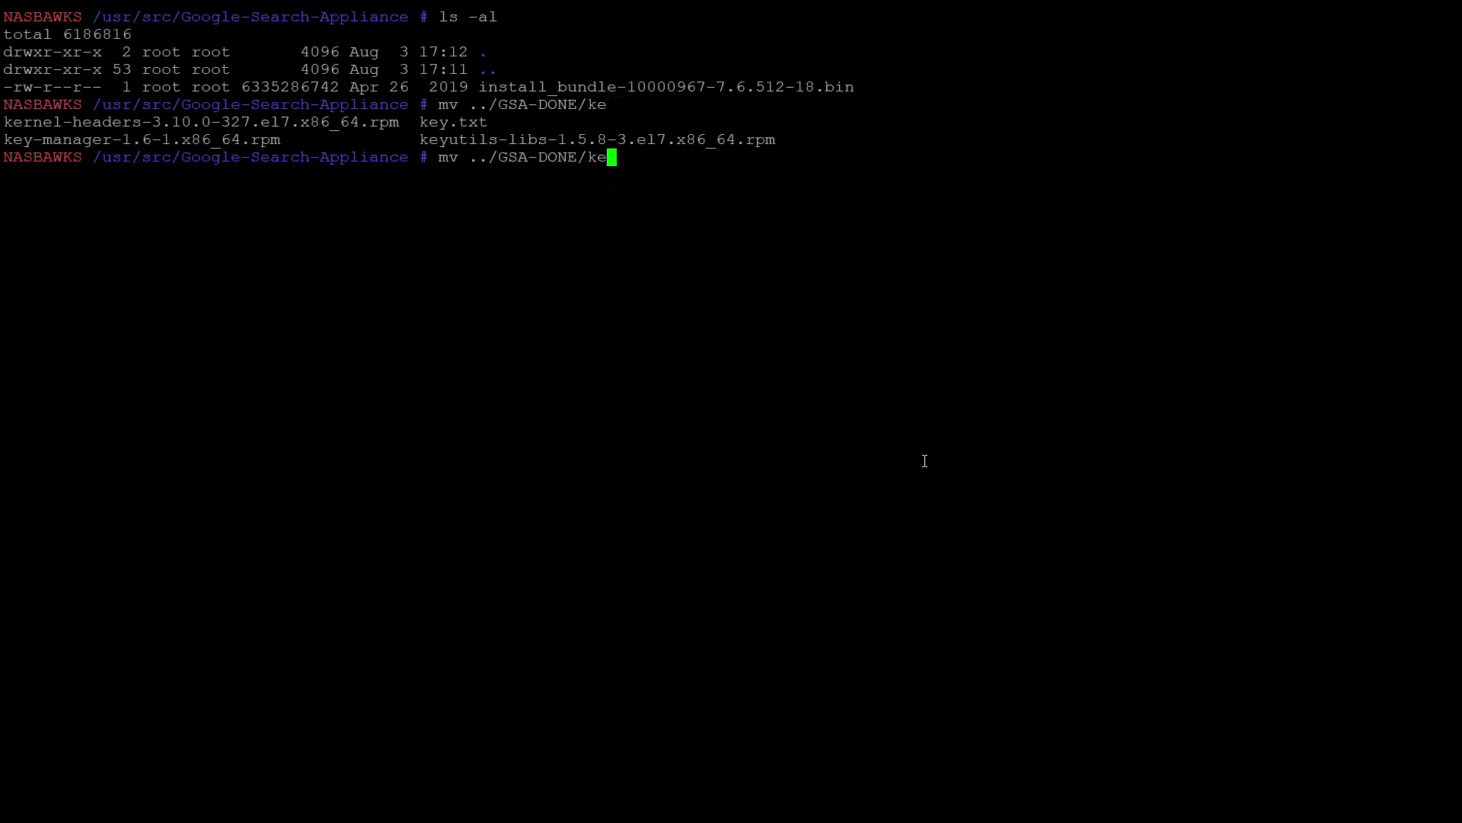
{"action": "type", "text": "y"}
{"action": "key", "text": "Tab"}
{"action": "type", "text": "./"}
{"action": "key", "text": "Return"}
- Clear the screen, list files with ls -al, print key.txt, then list again with ls -a
{"action": "type", "text": "clear"}
{"action": "key", "text": "Return"}
{"action": "type", "text": "ls -al"}
{"action": "key", "text": "Return"}
{"action": "type", "text": "cat key.txt"}
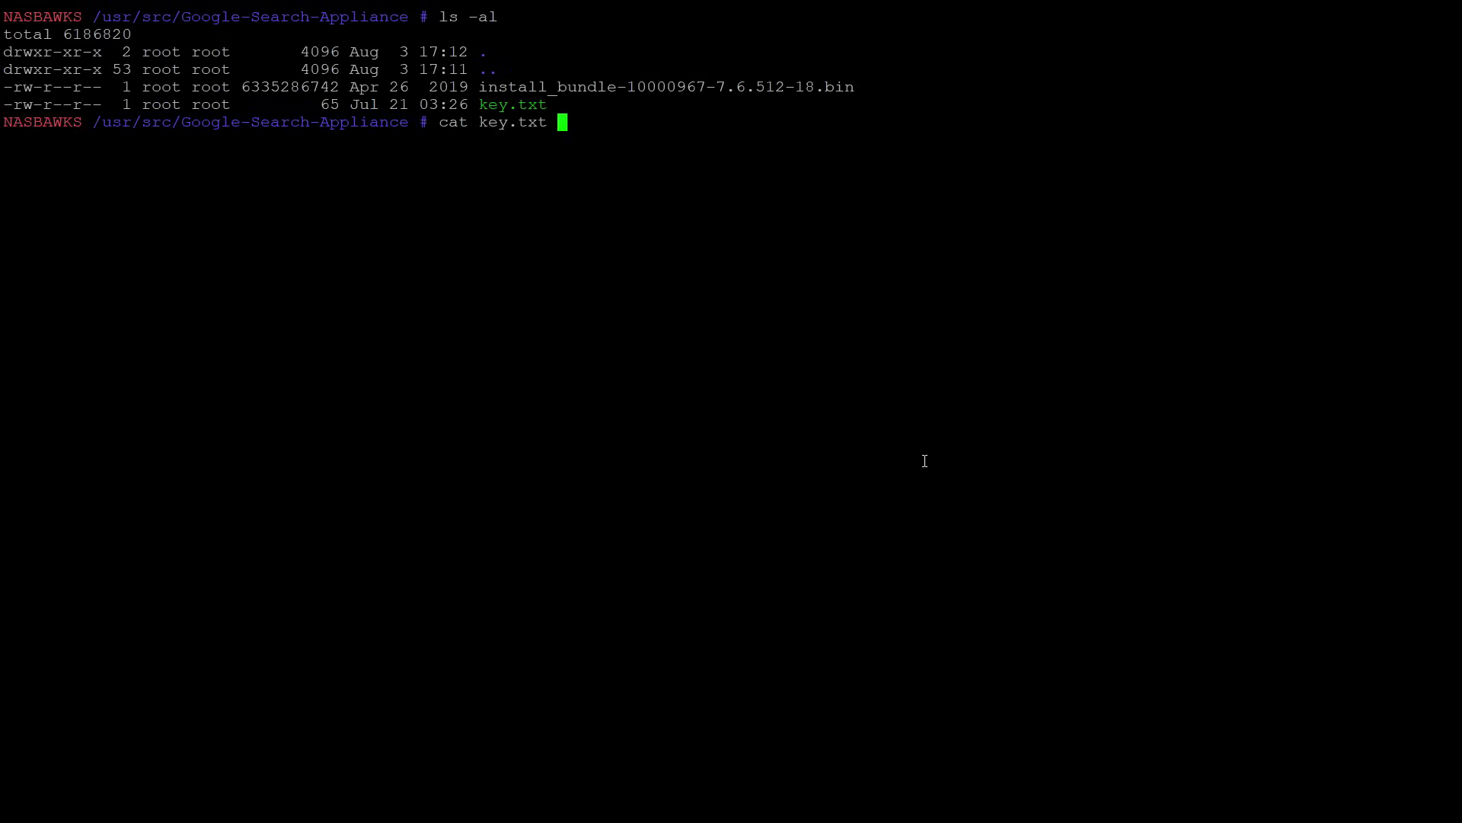
{"action": "key", "text": "Return"}
{"action": "type", "text": "clear"}
{"action": "key", "text": "Return"}
{"action": "type", "text": "ls -a"}
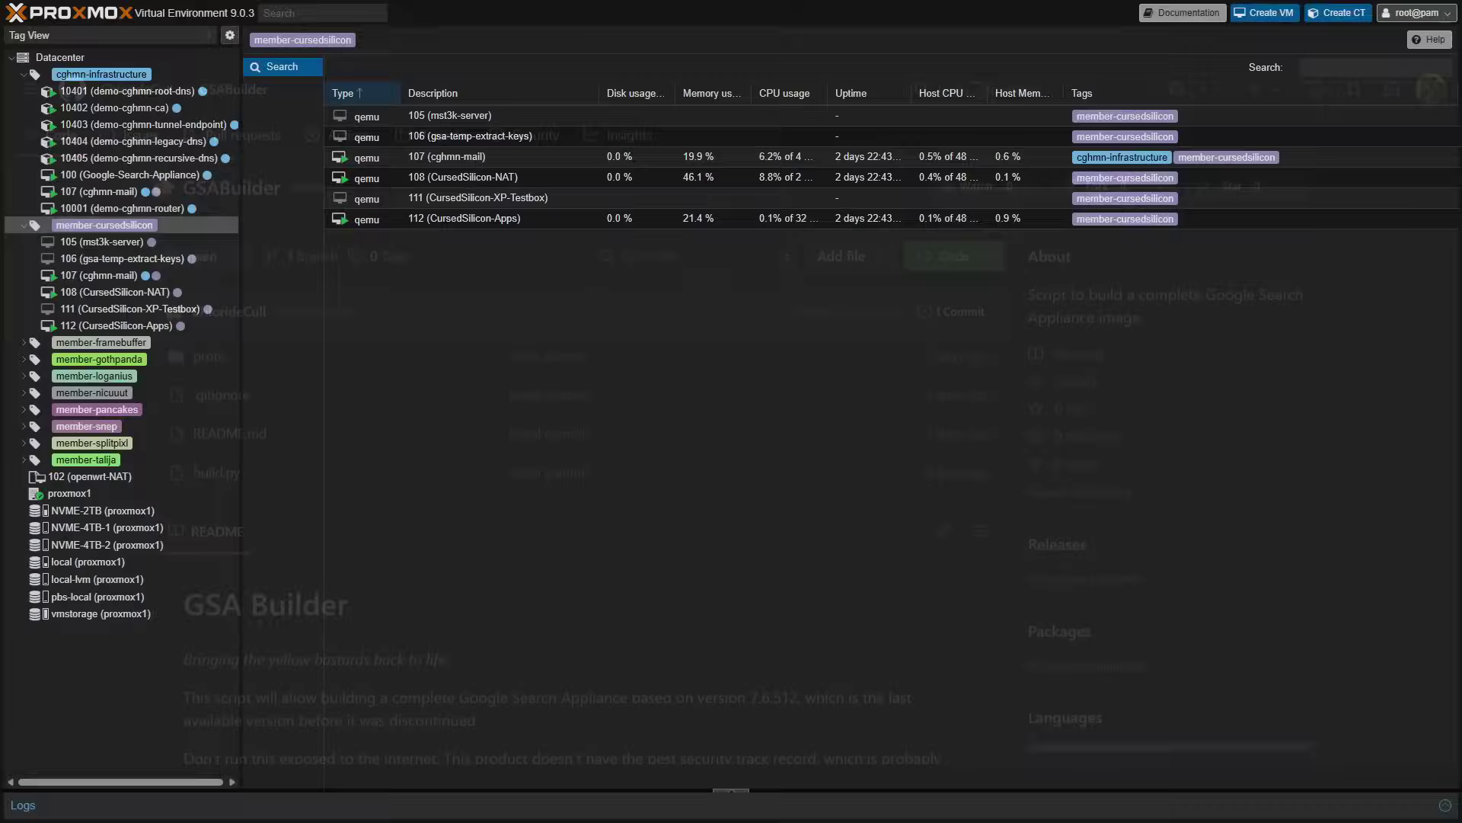
- Move on from the GSABuilder repository page in the browser
{"action": "left_click", "coordinate": [1265, 12]}
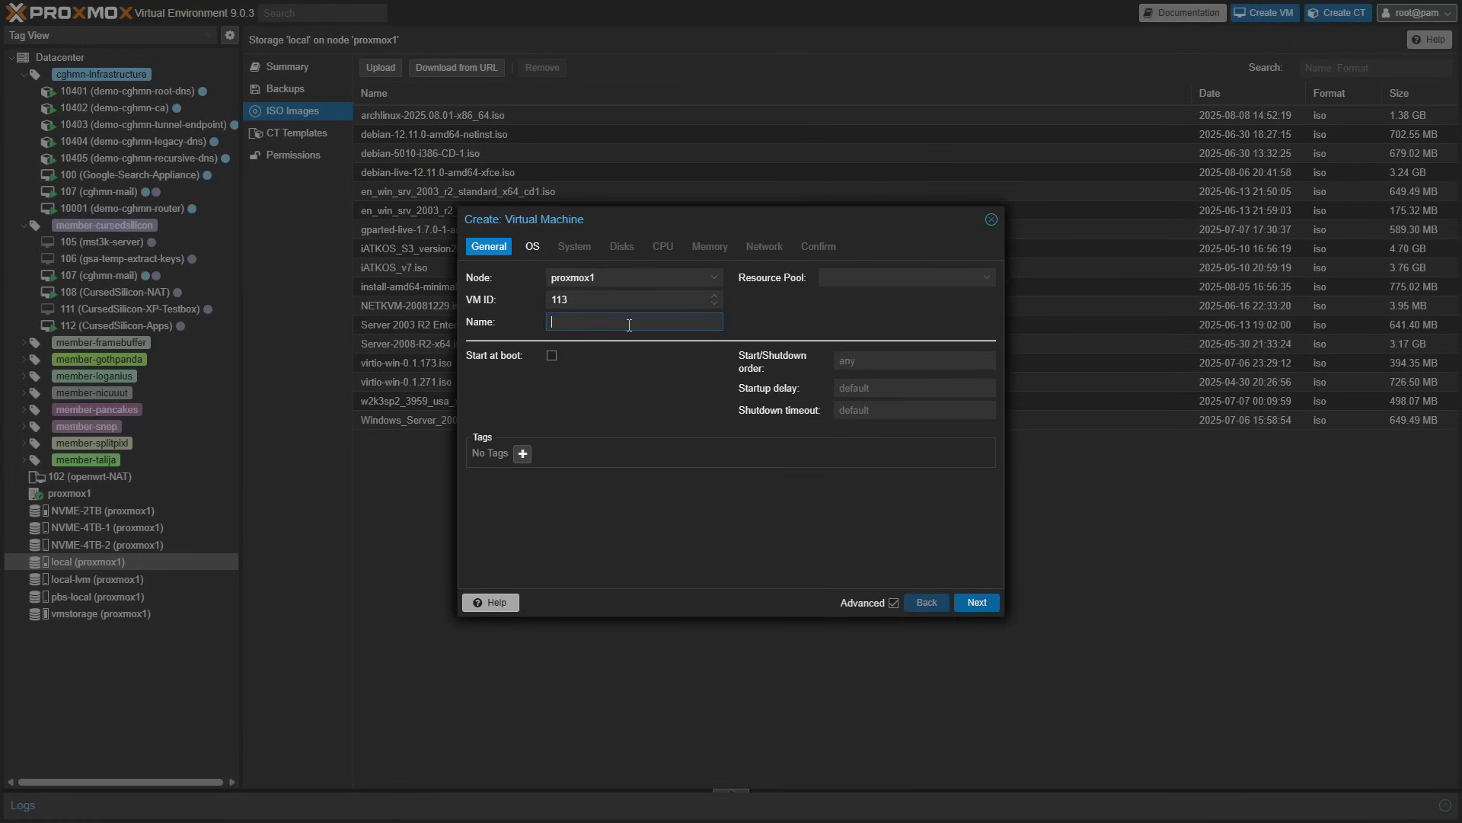
- Name the VM Google-Search-Appliance-7.4 and tag it member-cursedsilicon and cghmn-infrastructure
{"action": "type", "text": "Google-Search-Appliance-7.4"}
{"action": "left_click", "coordinate": [522, 453]}
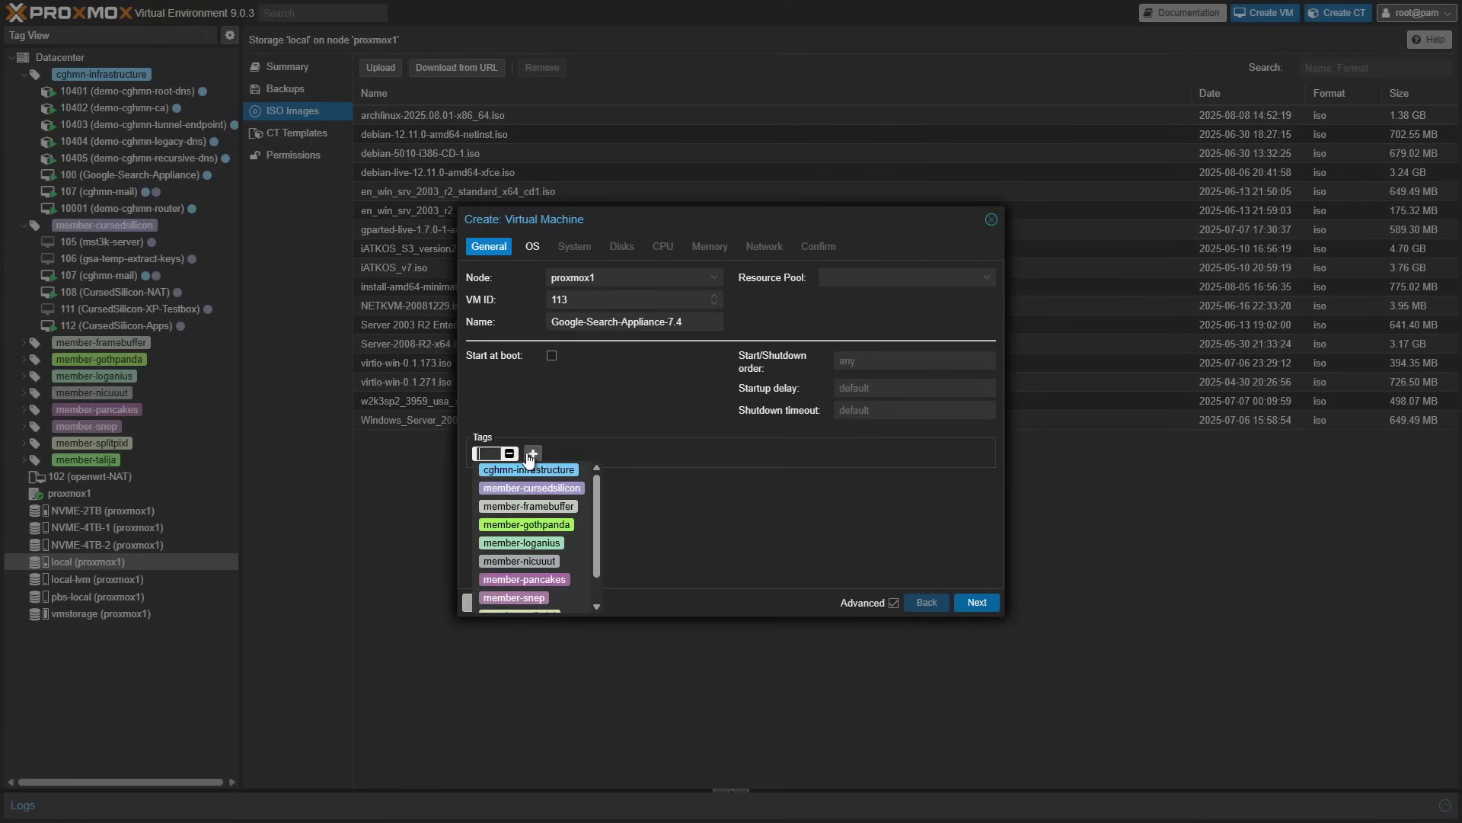
{"action": "left_click", "coordinate": [543, 476]}
{"action": "left_click", "coordinate": [610, 454]}
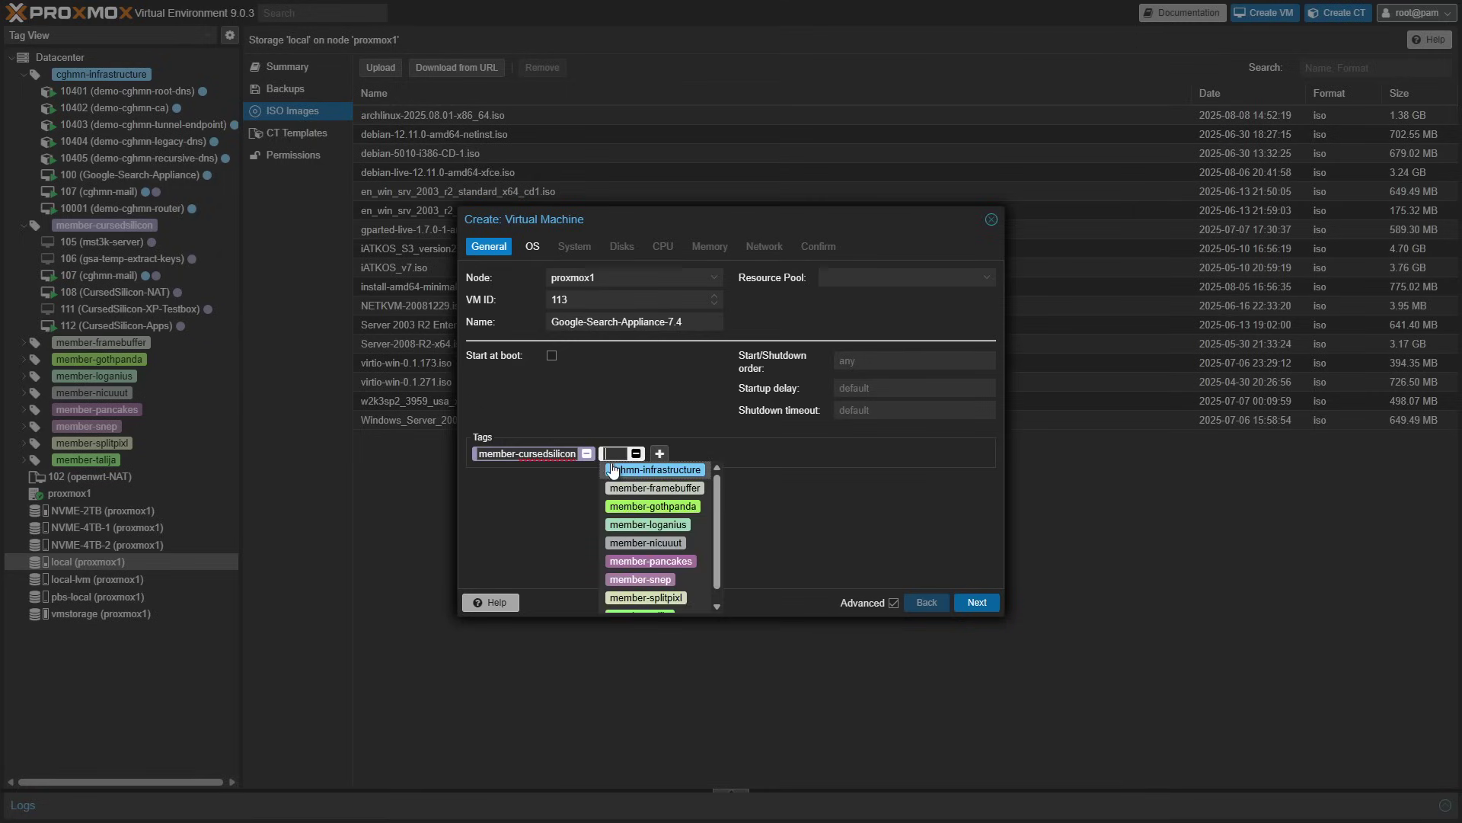
{"action": "left_click", "coordinate": [646, 485]}
{"action": "left_click", "coordinate": [977, 602]}
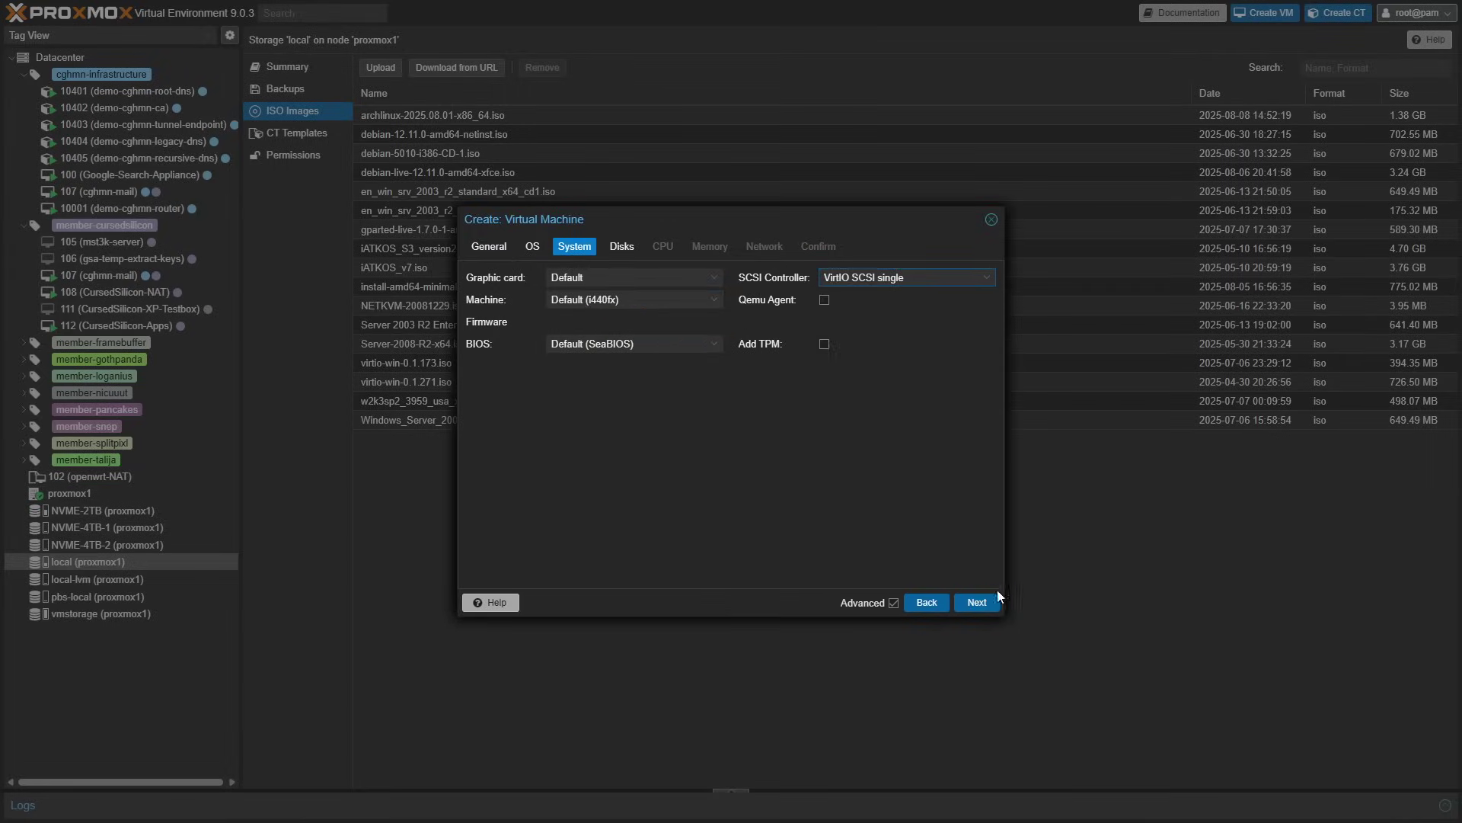
{"action": "left_click", "coordinate": [982, 602]}
- Configure a 200 GiB SATA disk on the NVME-2TB storage
{"action": "left_click", "coordinate": [702, 313]}
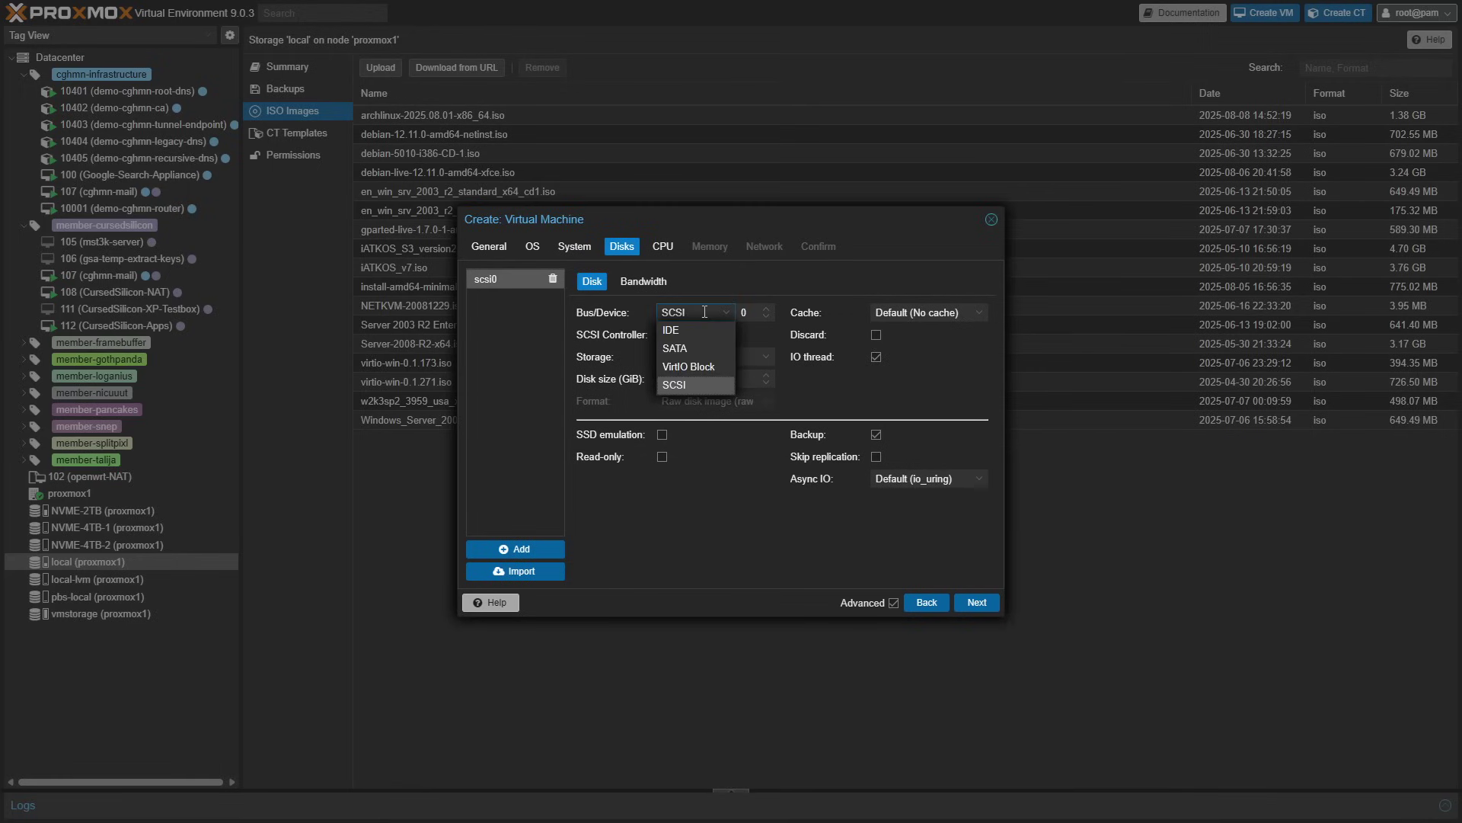
{"action": "left_click", "coordinate": [704, 368]}
{"action": "left_click", "coordinate": [711, 334]}
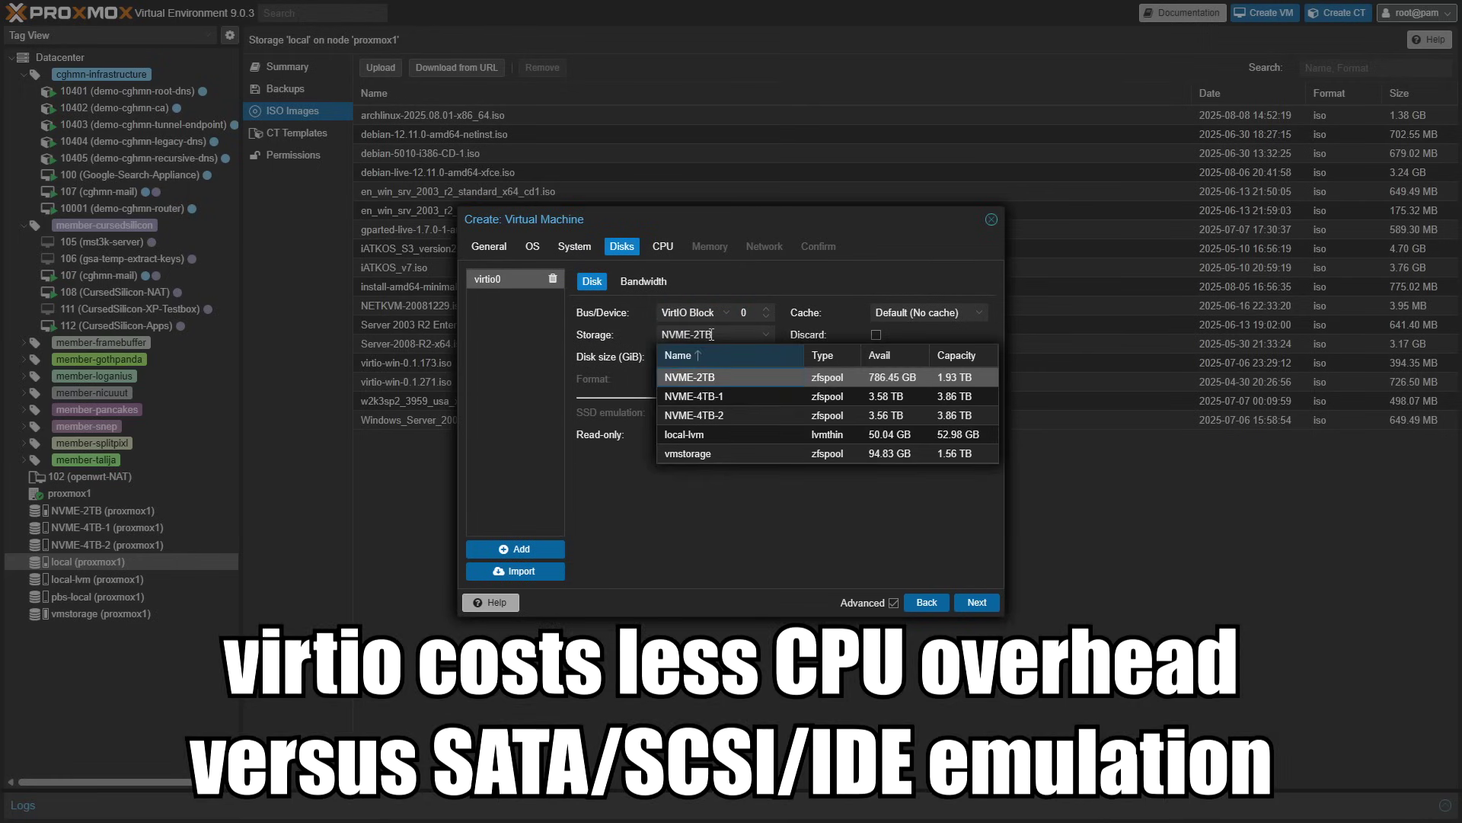
{"action": "left_click", "coordinate": [711, 335]}
{"action": "left_click", "coordinate": [702, 313]}
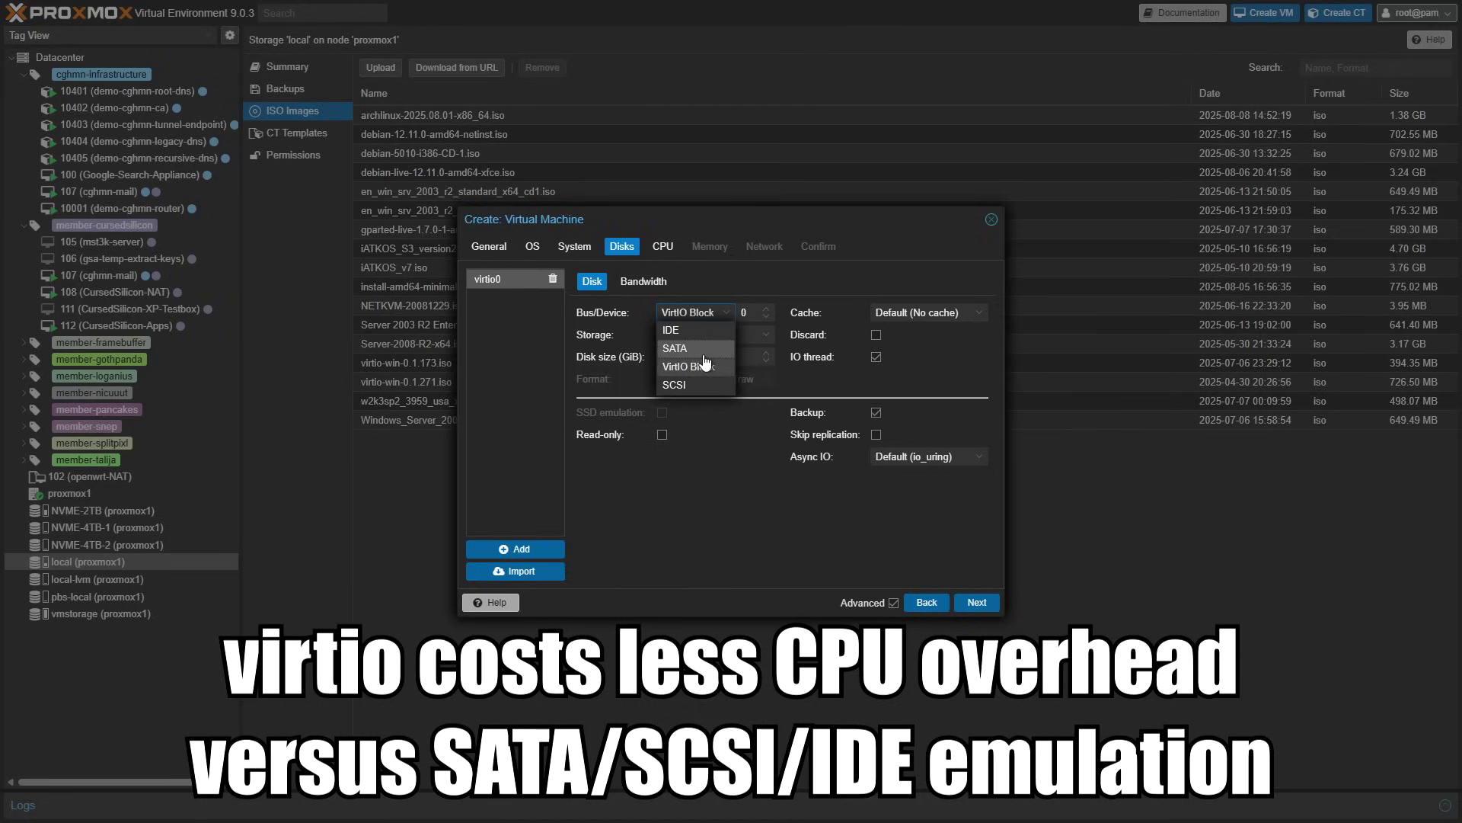
{"action": "left_click", "coordinate": [686, 349]}
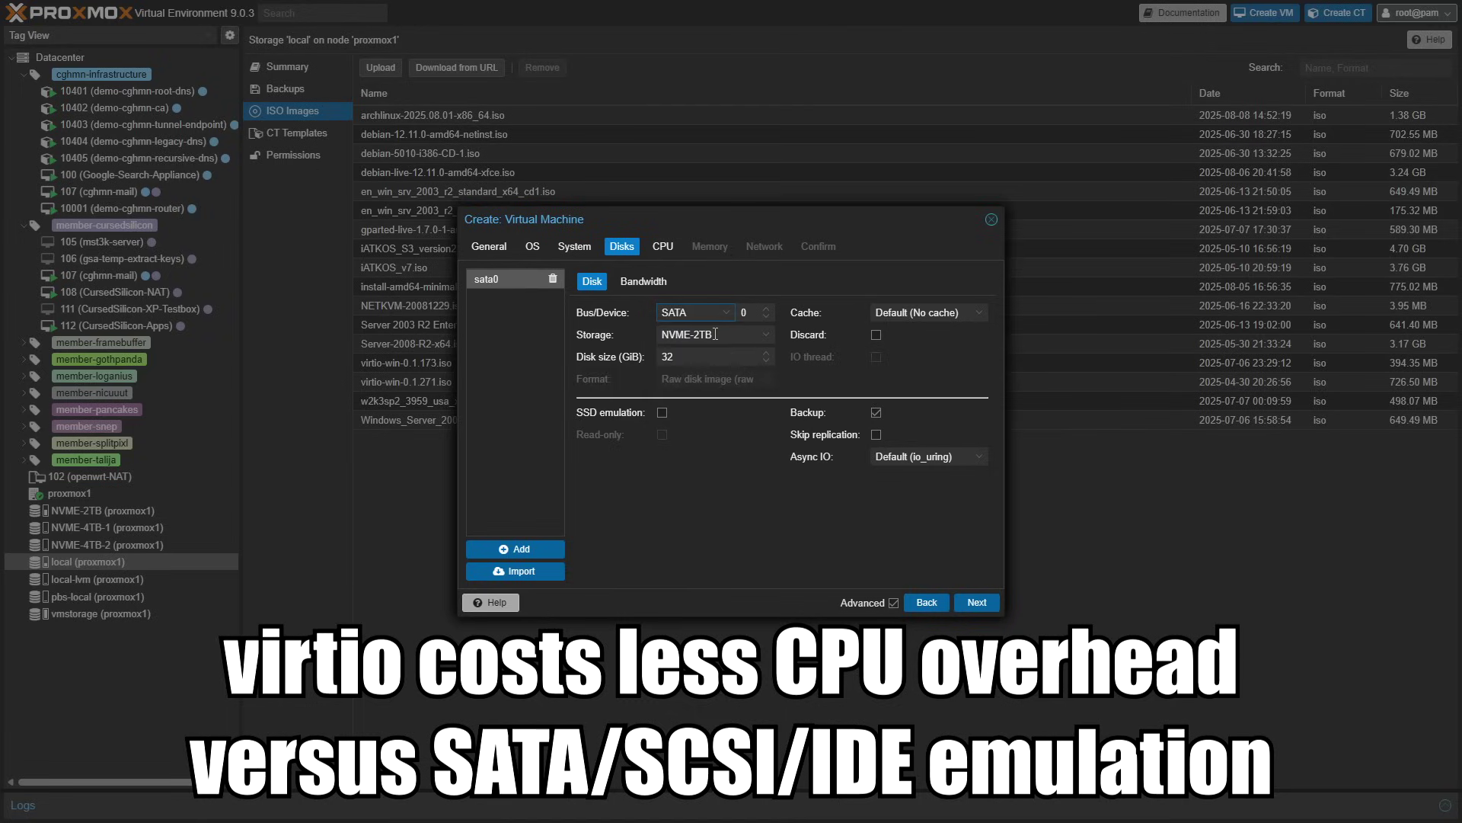
{"action": "left_click", "coordinate": [715, 335]}
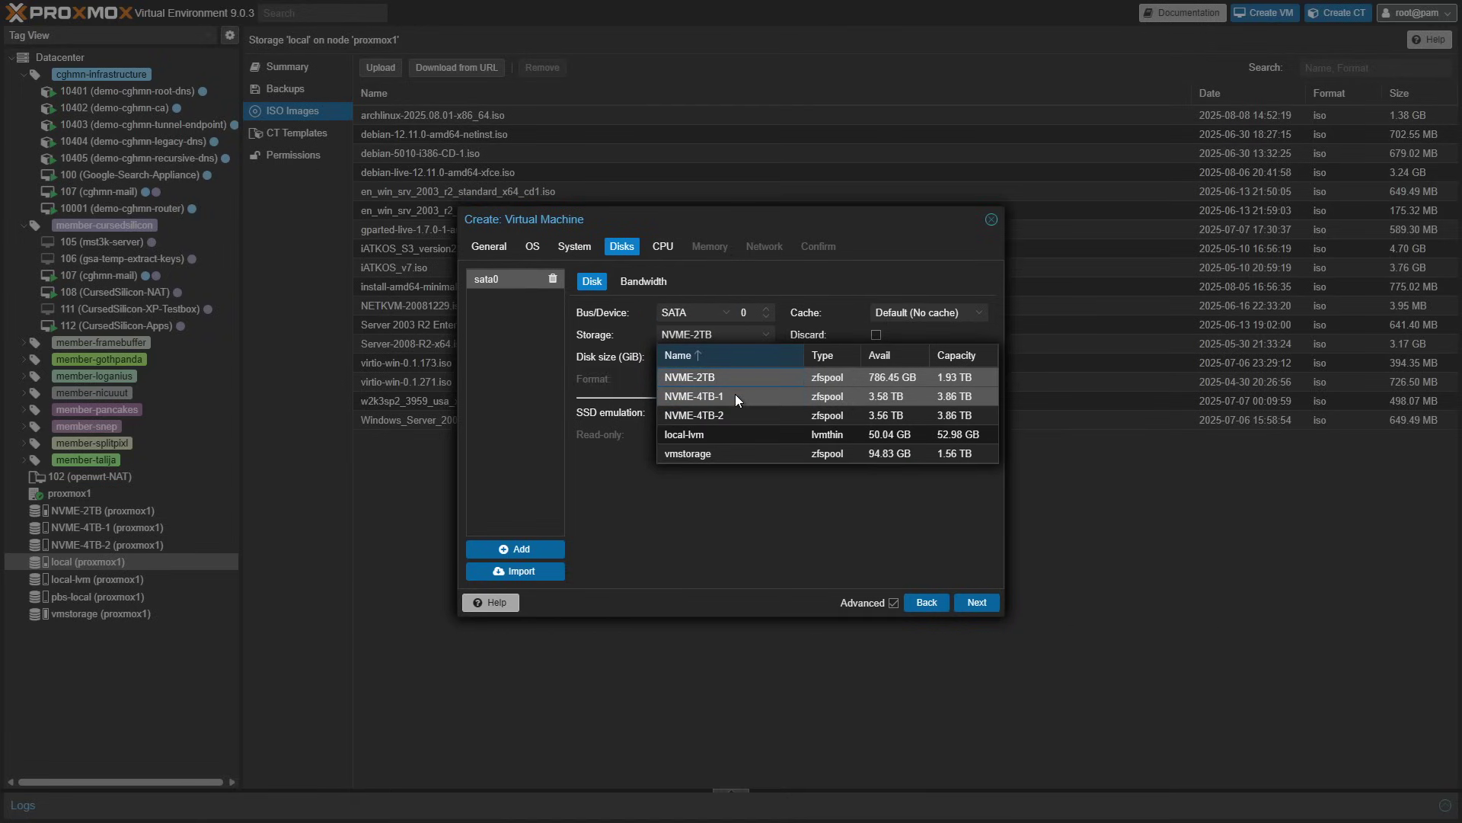
{"action": "left_click", "coordinate": [748, 380]}
{"action": "left_click", "coordinate": [729, 358]}
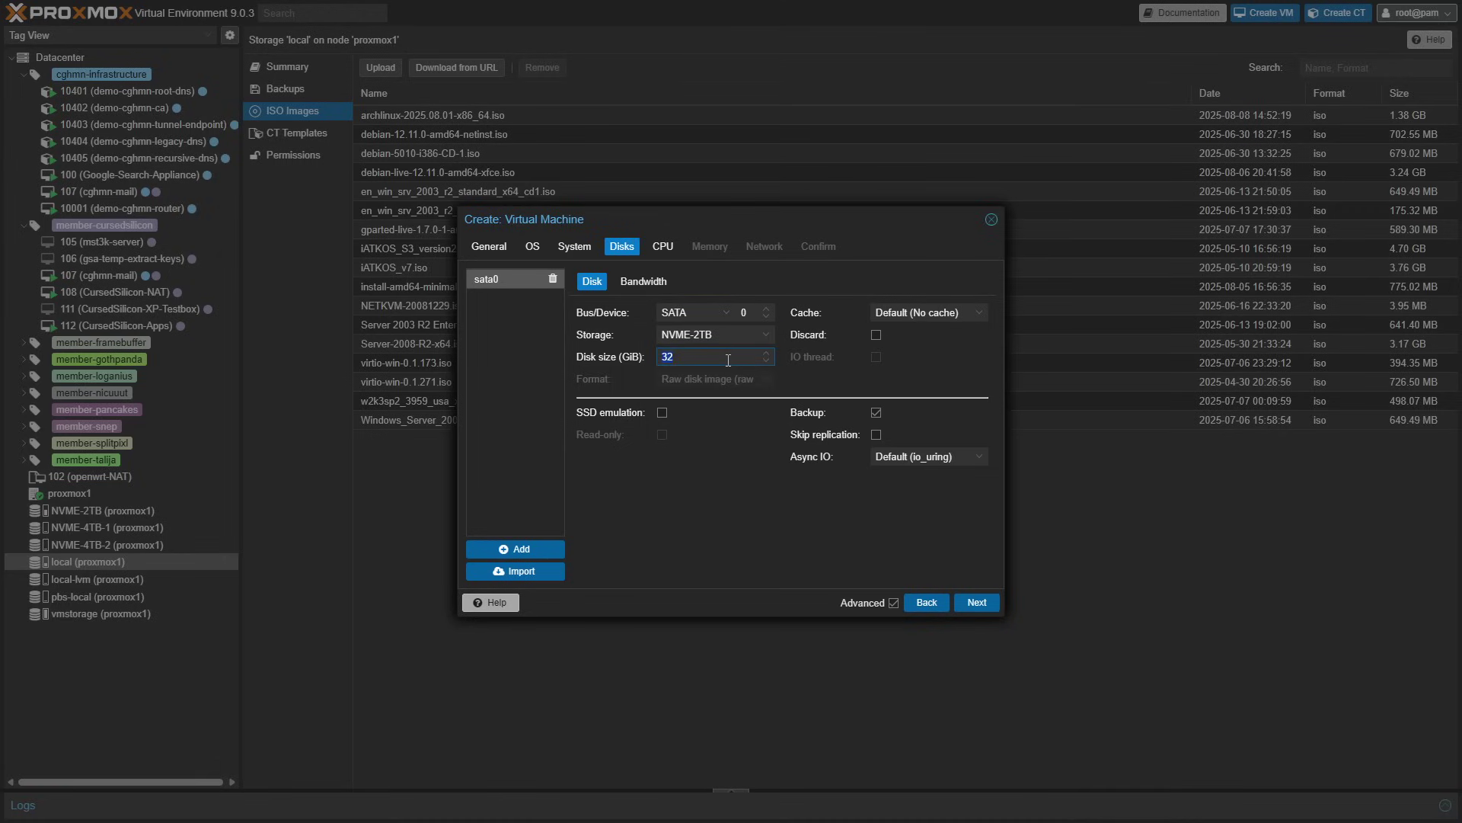
{"action": "type", "text": "200"}
- Give the VM 16 cores of CPU type host with the aes and pdpe1gb flags
{"action": "left_click", "coordinate": [974, 602]}
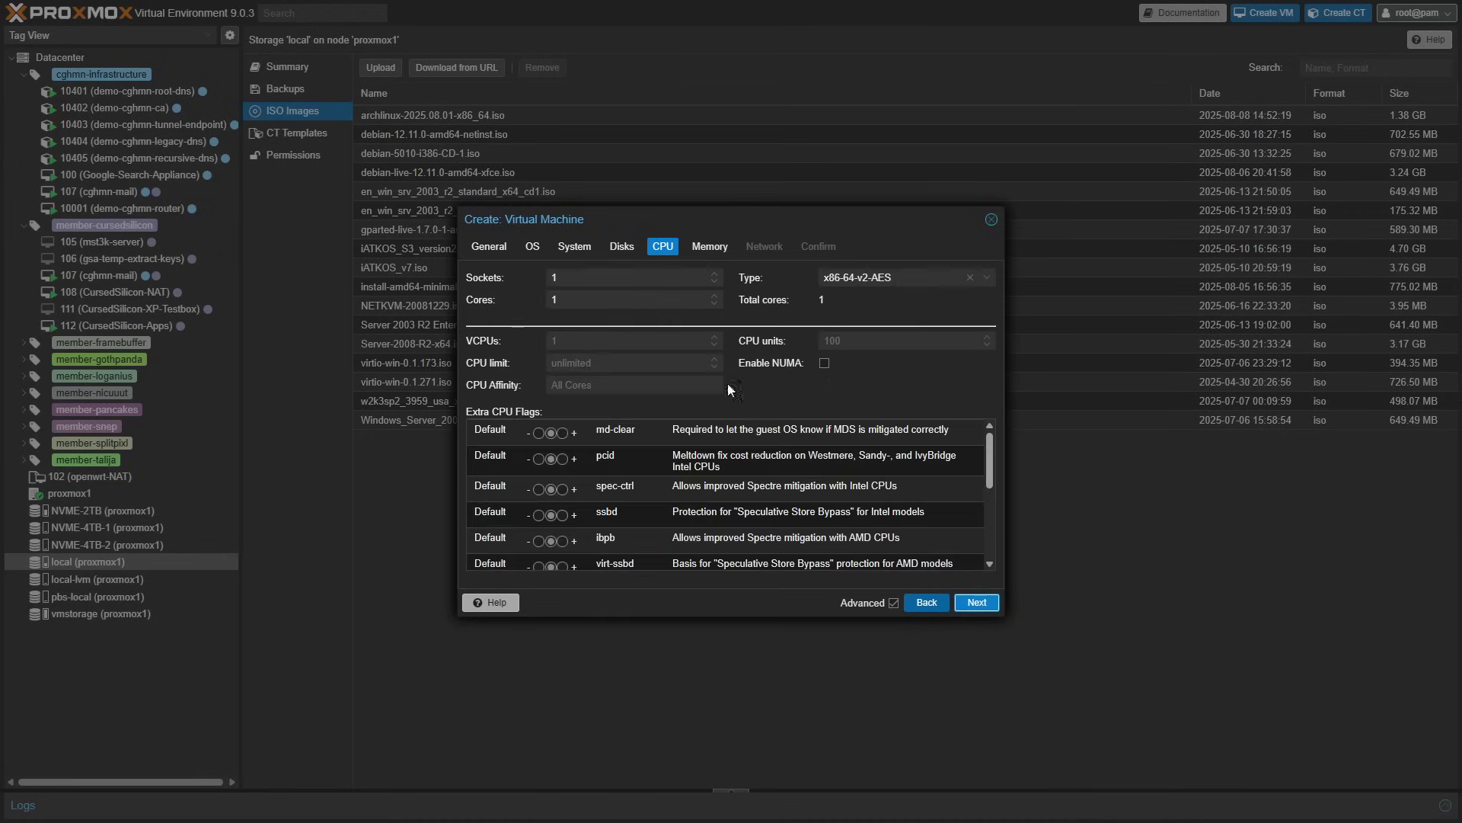
{"action": "left_click", "coordinate": [609, 298]}
{"action": "type", "text": "16"}
{"action": "left_click", "coordinate": [876, 278]}
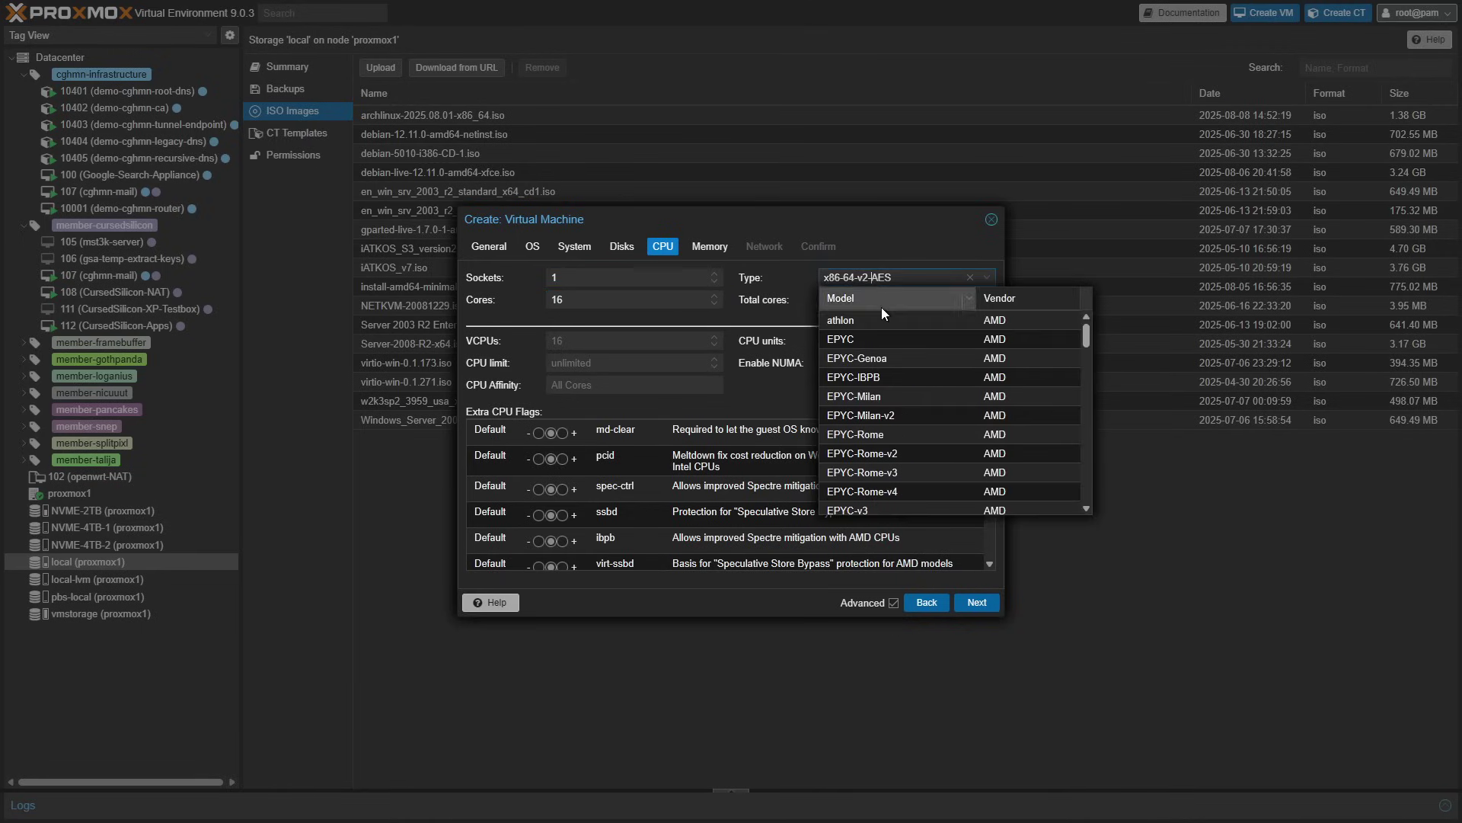
{"action": "scroll", "coordinate": [898, 483], "scroll_direction": "down", "scroll_amount": 5}
{"action": "scroll", "coordinate": [912, 492], "scroll_direction": "down", "scroll_amount": 5}
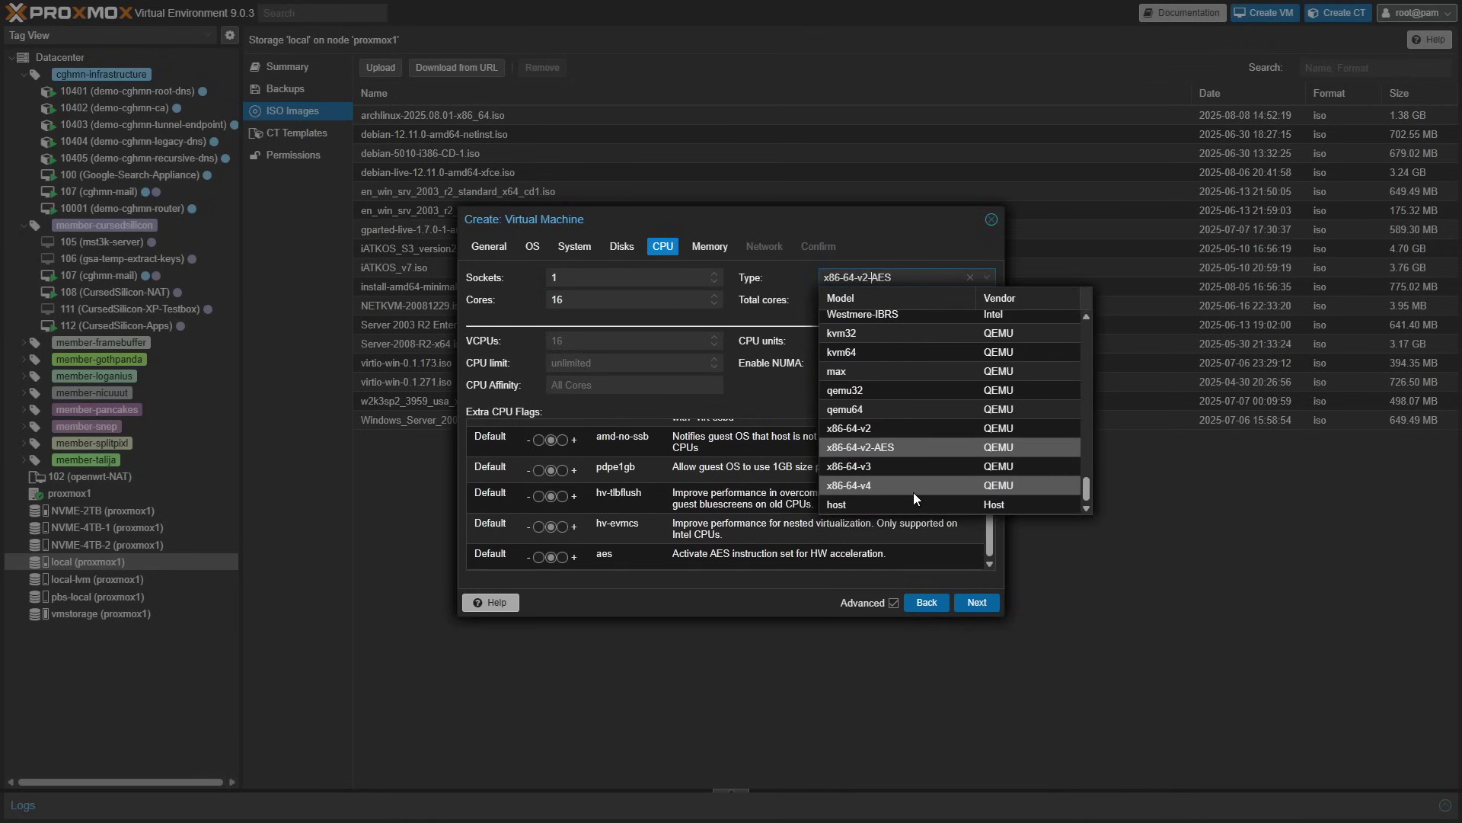
{"action": "left_click", "coordinate": [915, 512]}
{"action": "left_click", "coordinate": [565, 558]}
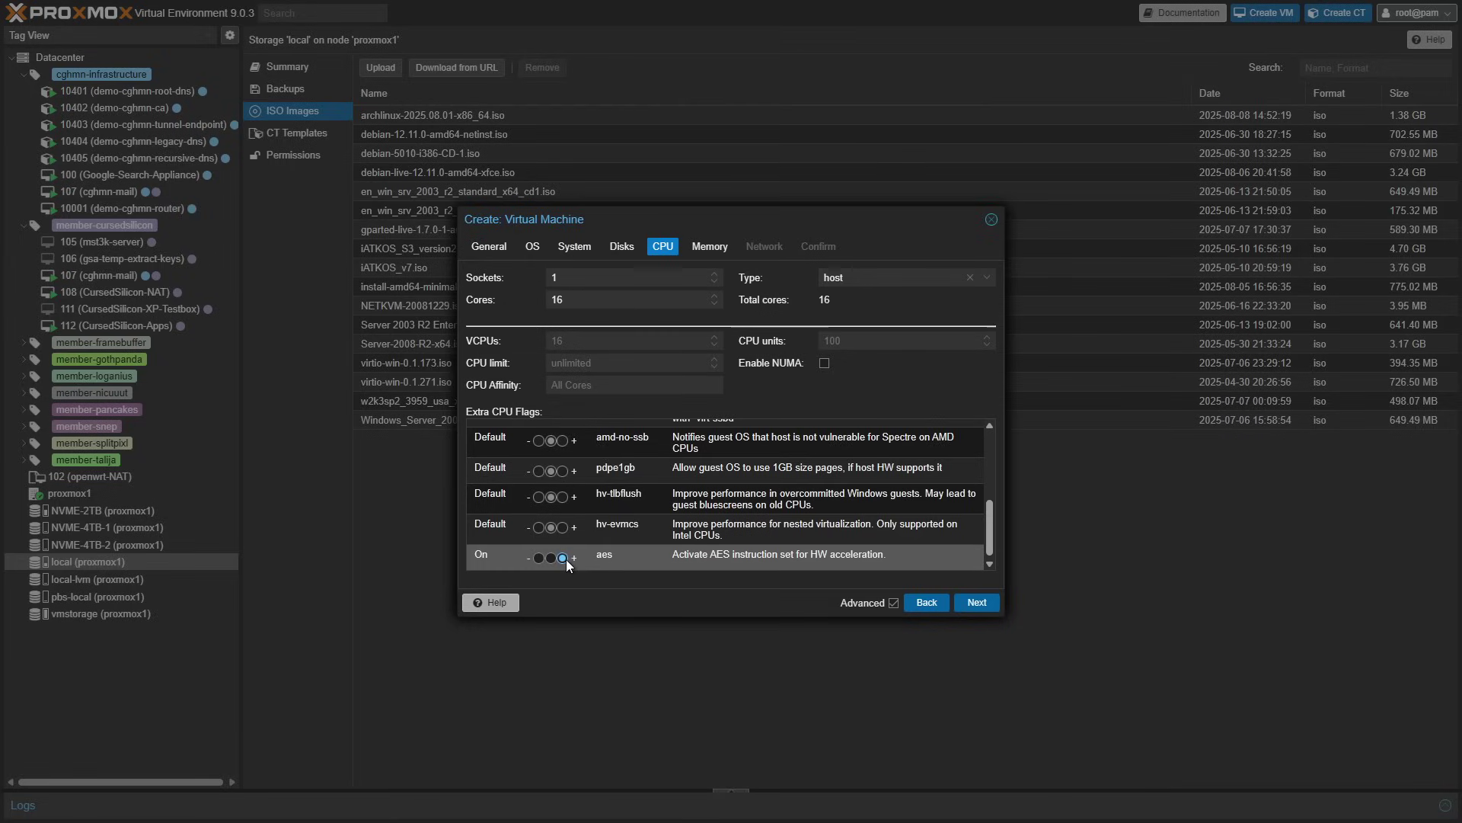
{"action": "left_click", "coordinate": [565, 470]}
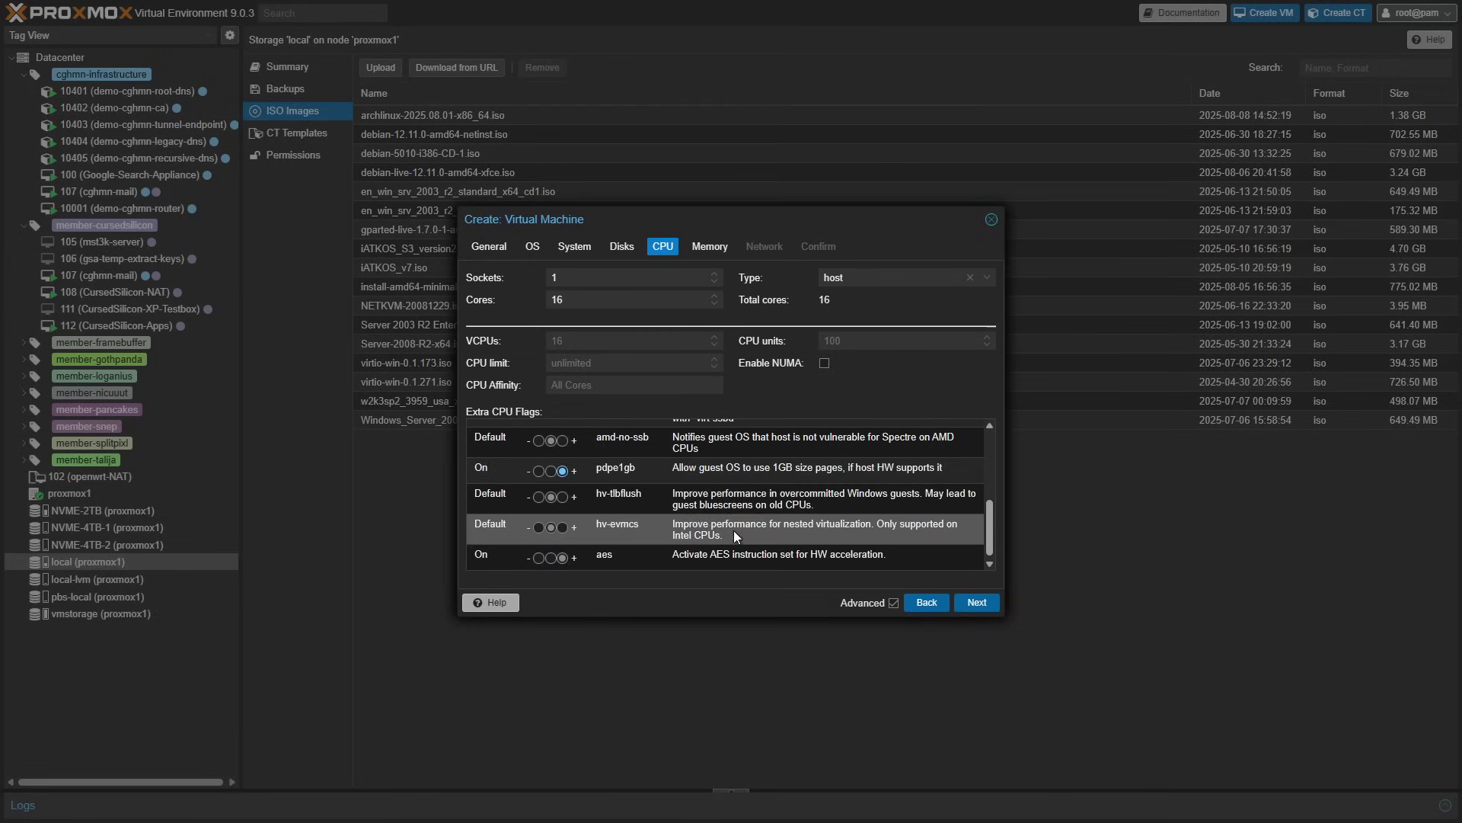
- Set memory to 32768 MiB and proceed to the Confirm summary
{"action": "left_click", "coordinate": [964, 603]}
{"action": "left_click", "coordinate": [638, 279]}
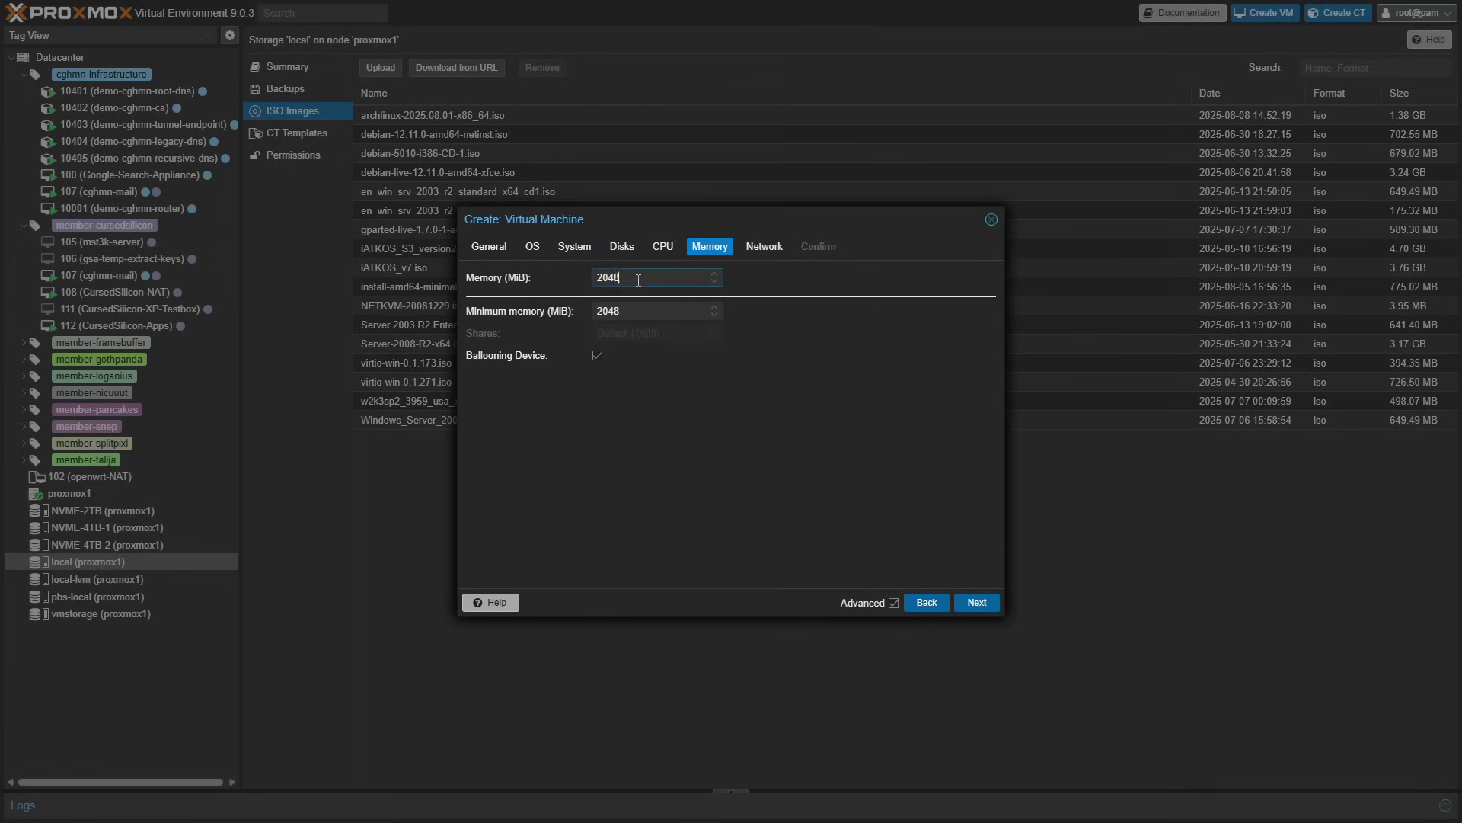
{"action": "type", "text": "32768"}
{"action": "left_click", "coordinate": [983, 604]}
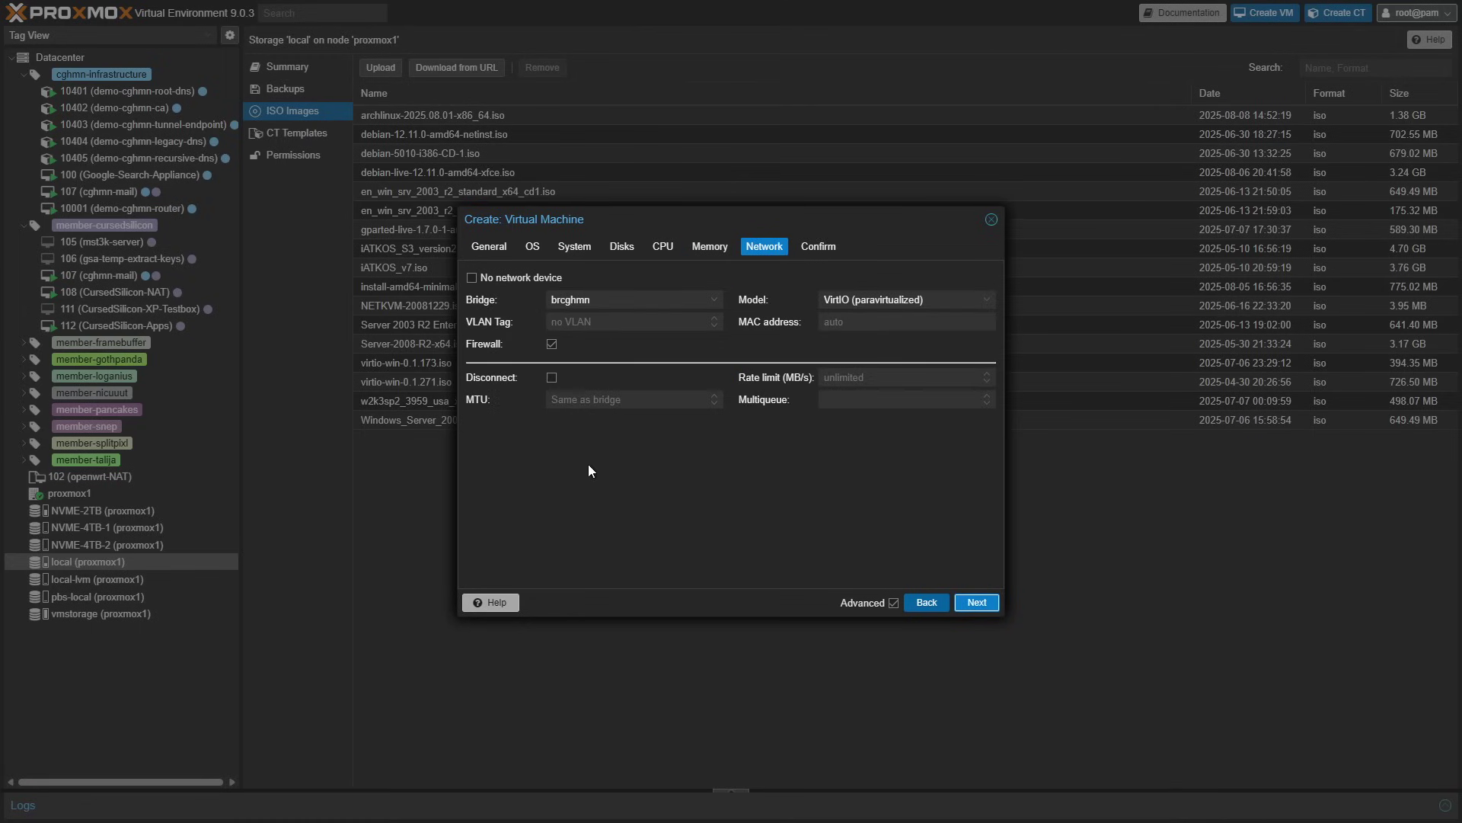
{"action": "left_click", "coordinate": [975, 602]}
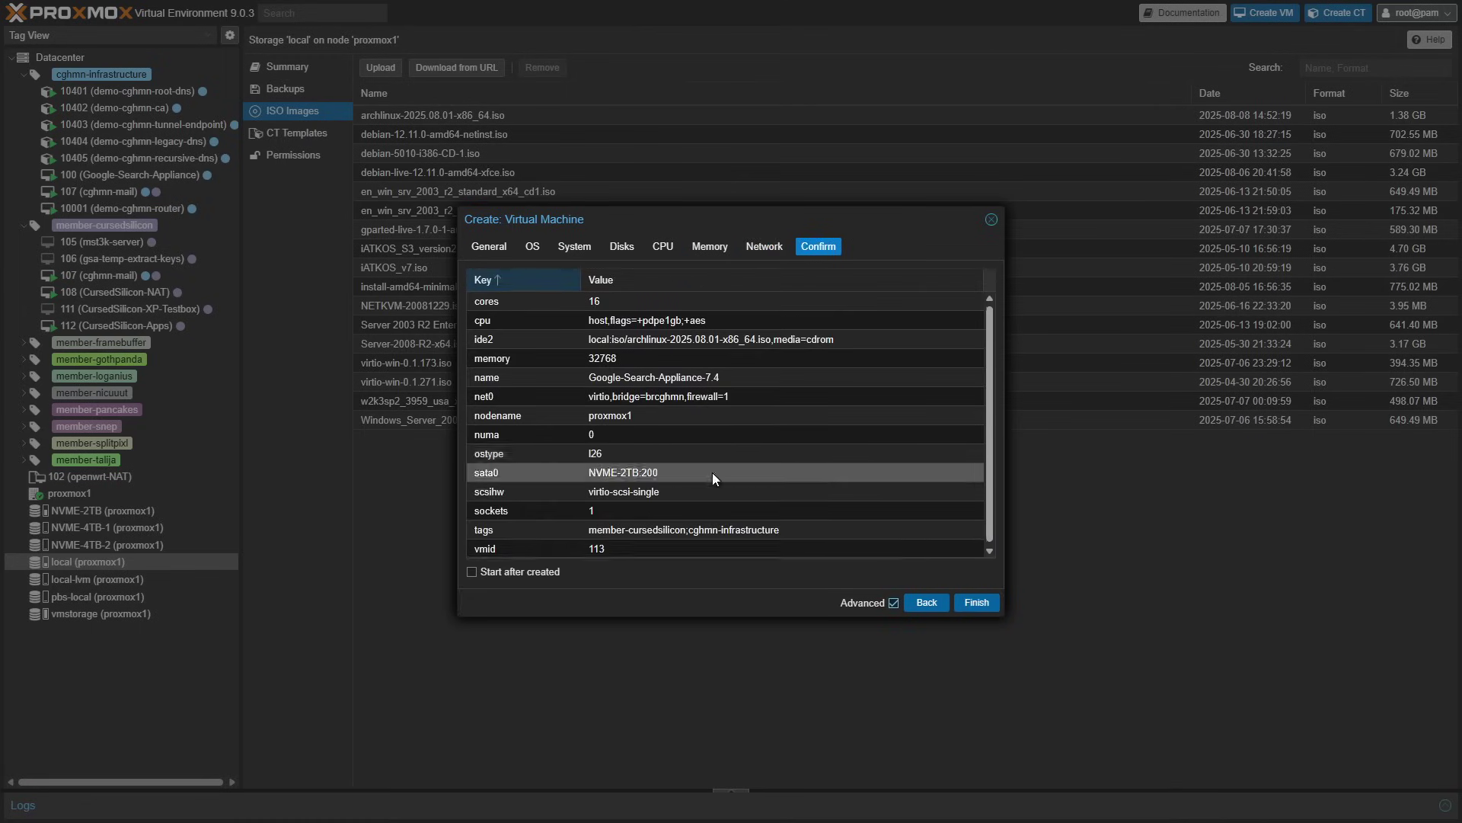
- Finish creating VM 113 and add a default network device net1 on bridge brcghmn
{"action": "left_click", "coordinate": [975, 601]}
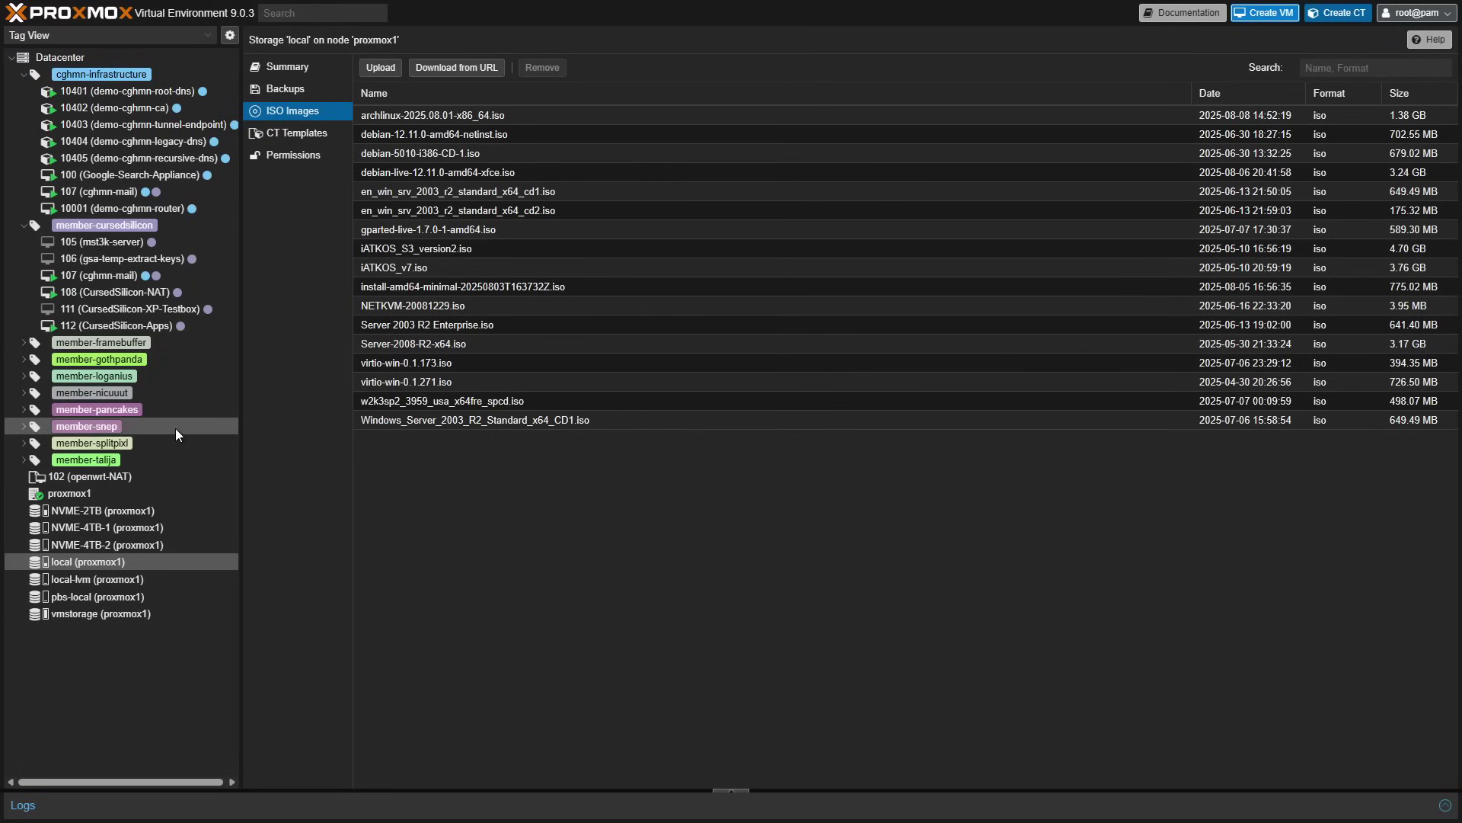
{"action": "left_click", "coordinate": [131, 210]}
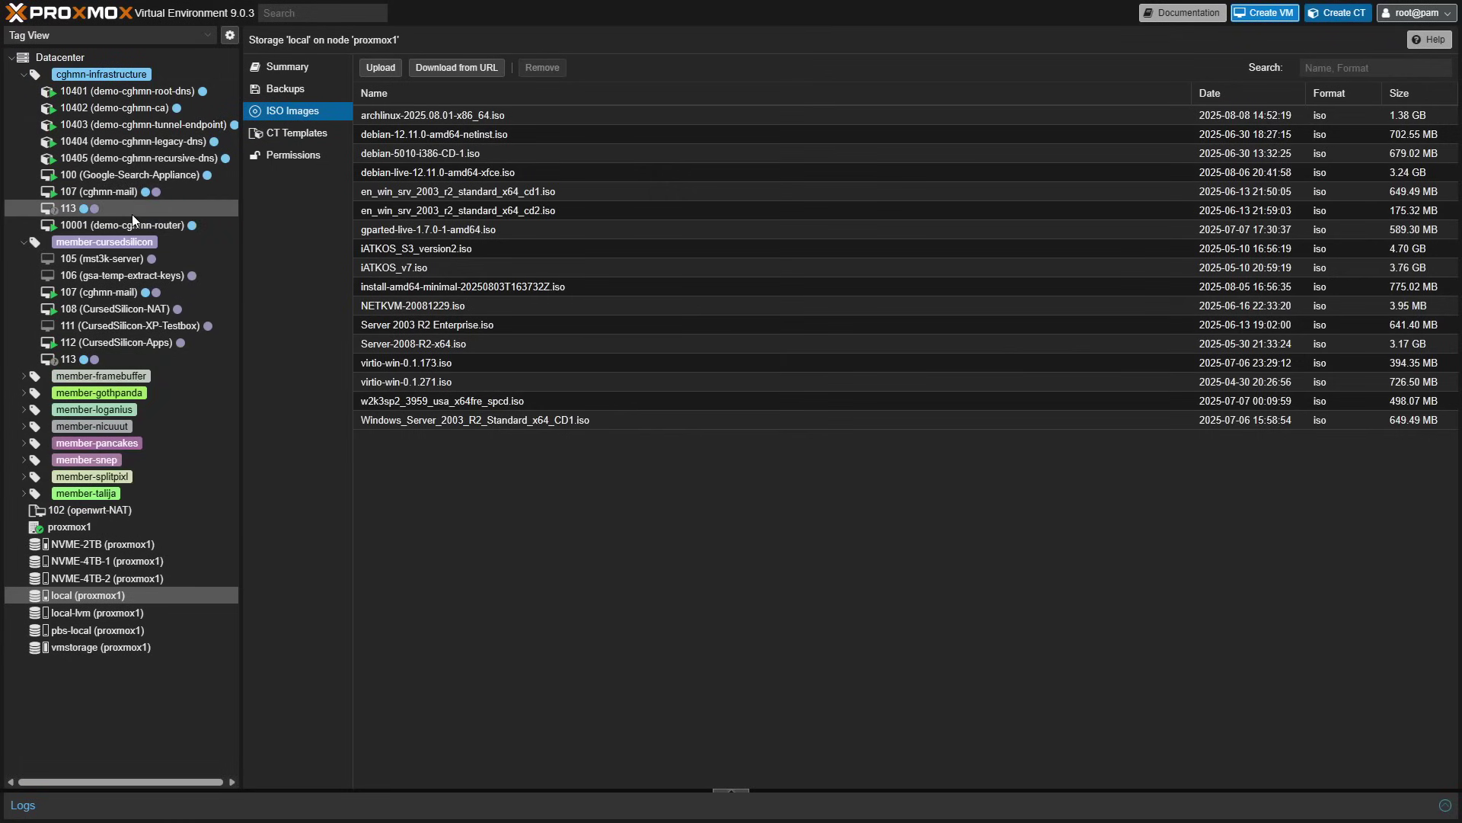
{"action": "left_click", "coordinate": [373, 67]}
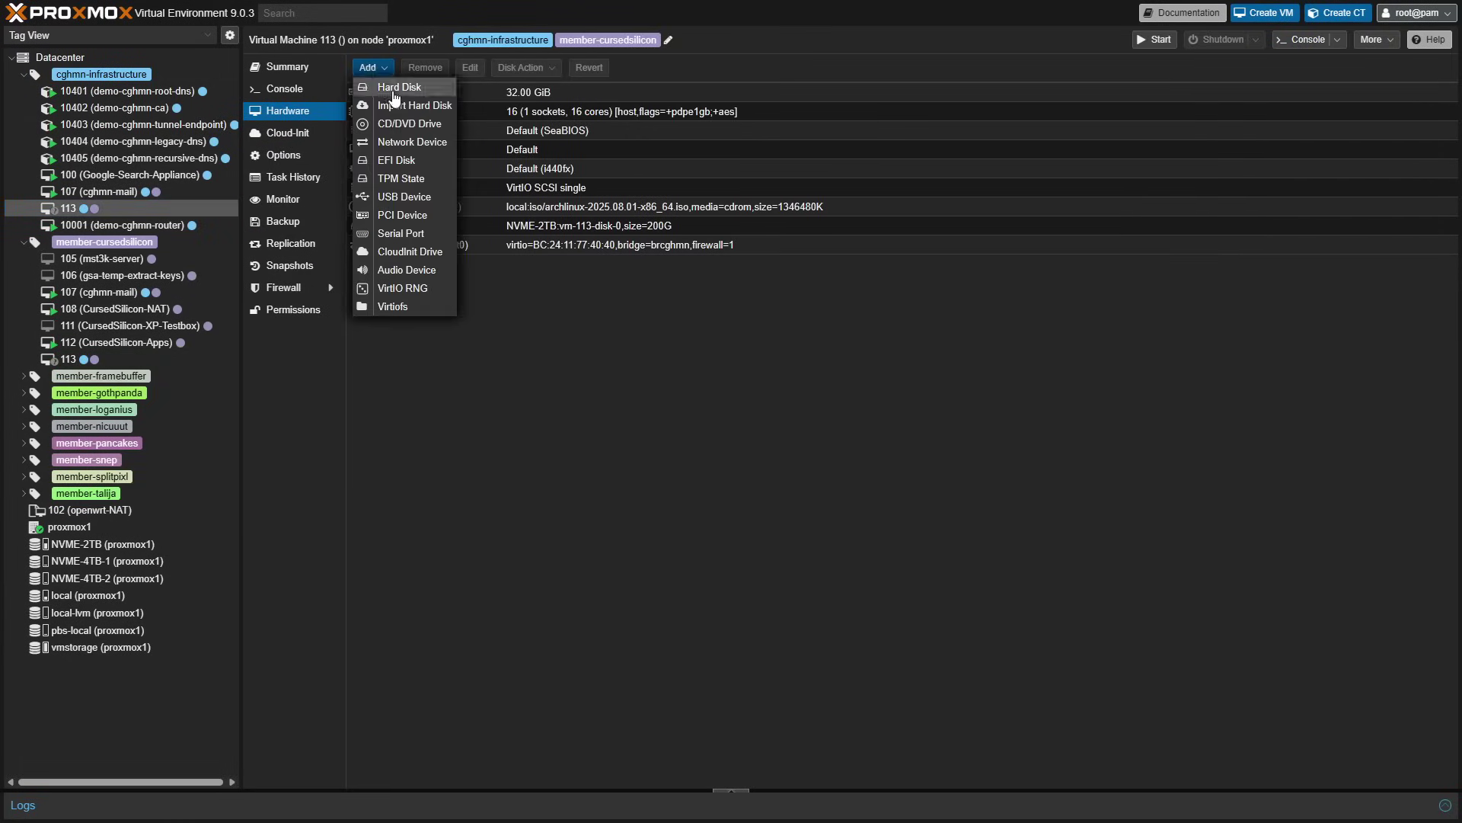
{"action": "left_click", "coordinate": [428, 145]}
{"action": "left_click", "coordinate": [927, 487]}
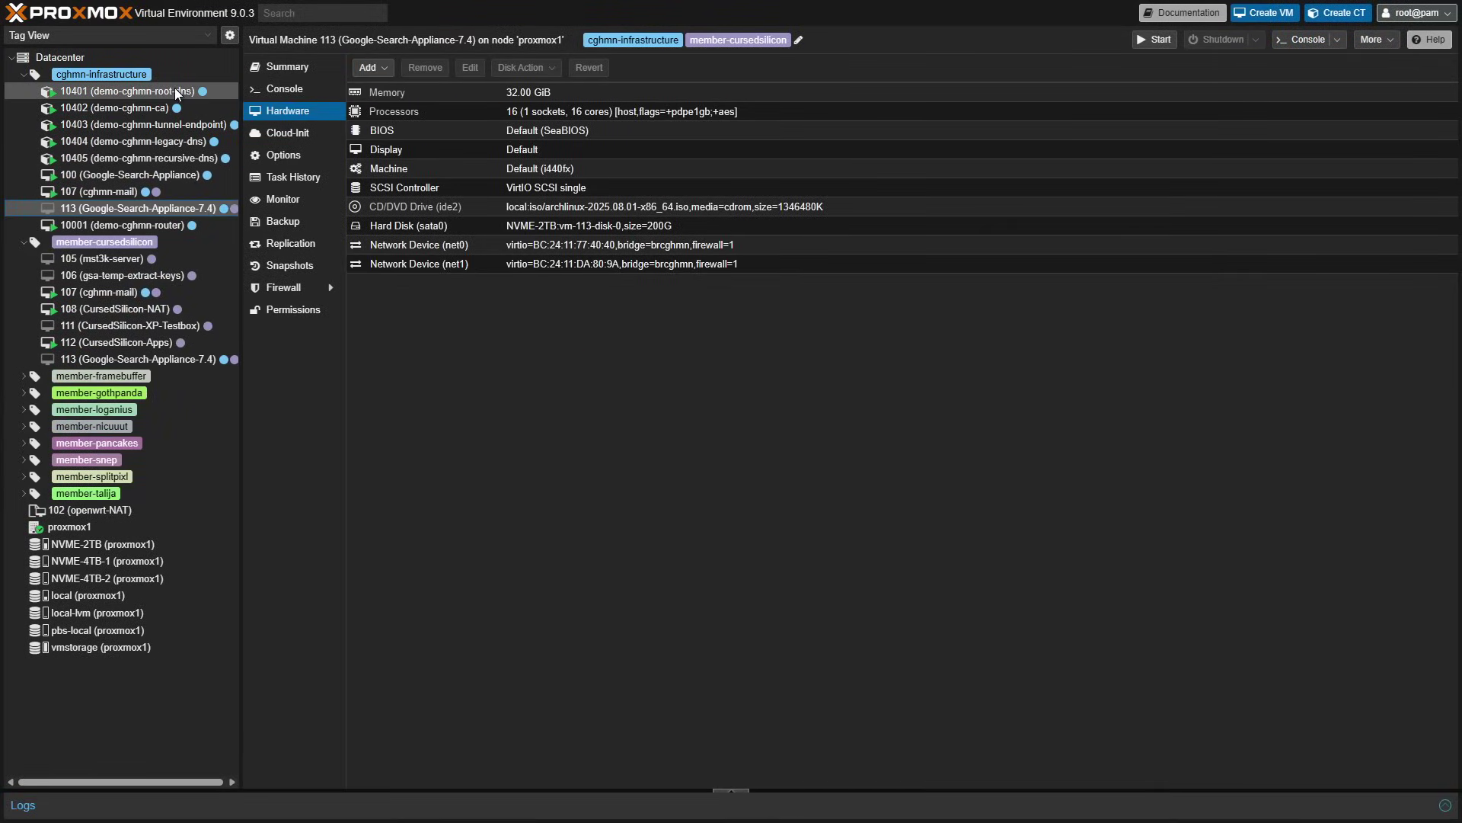
- Start VM 113 and boot the standard install entry with net.ifnames=0 appended
{"action": "left_click", "coordinate": [282, 89]}
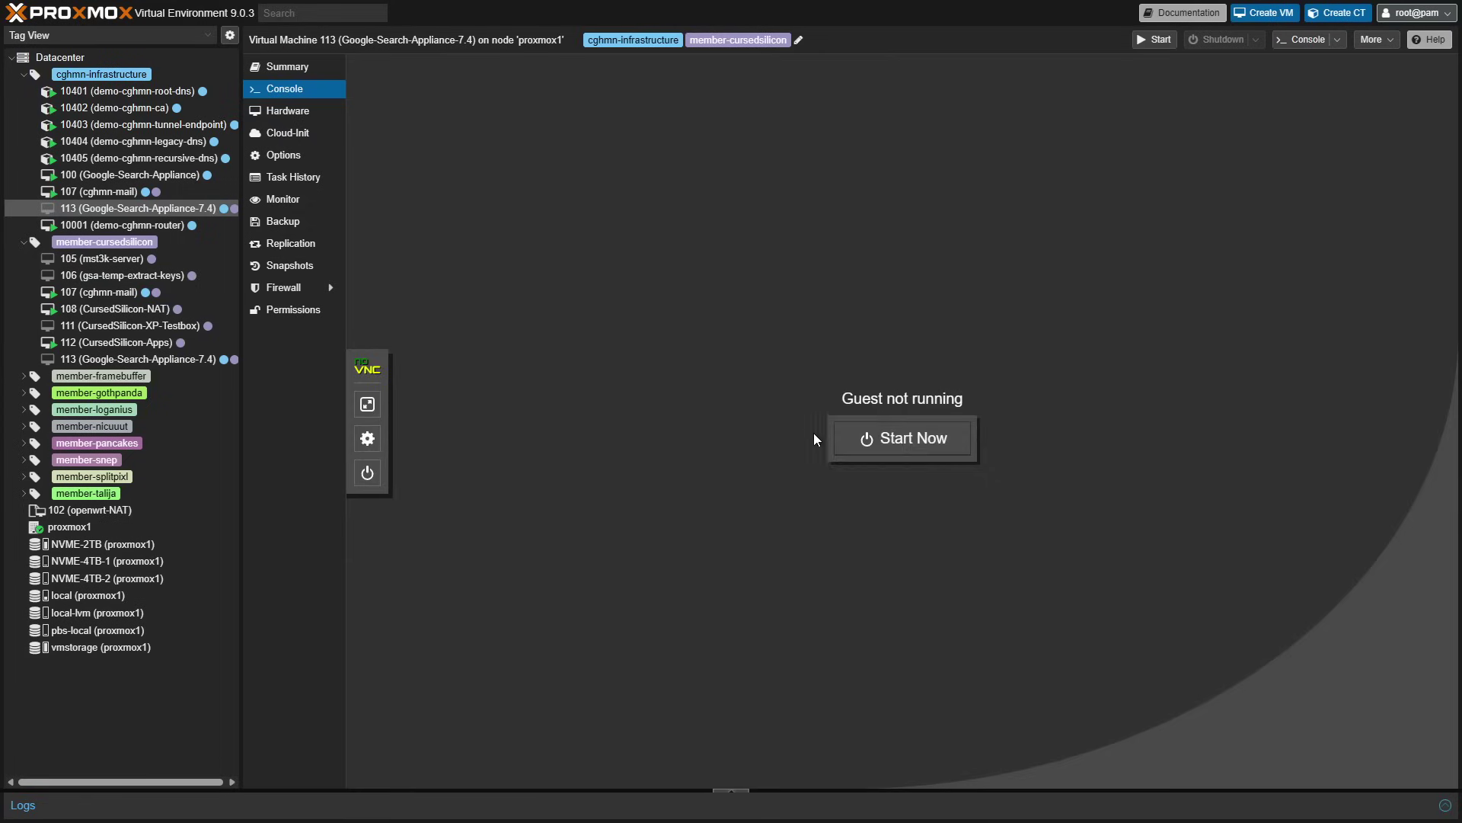
{"action": "left_click", "coordinate": [857, 442]}
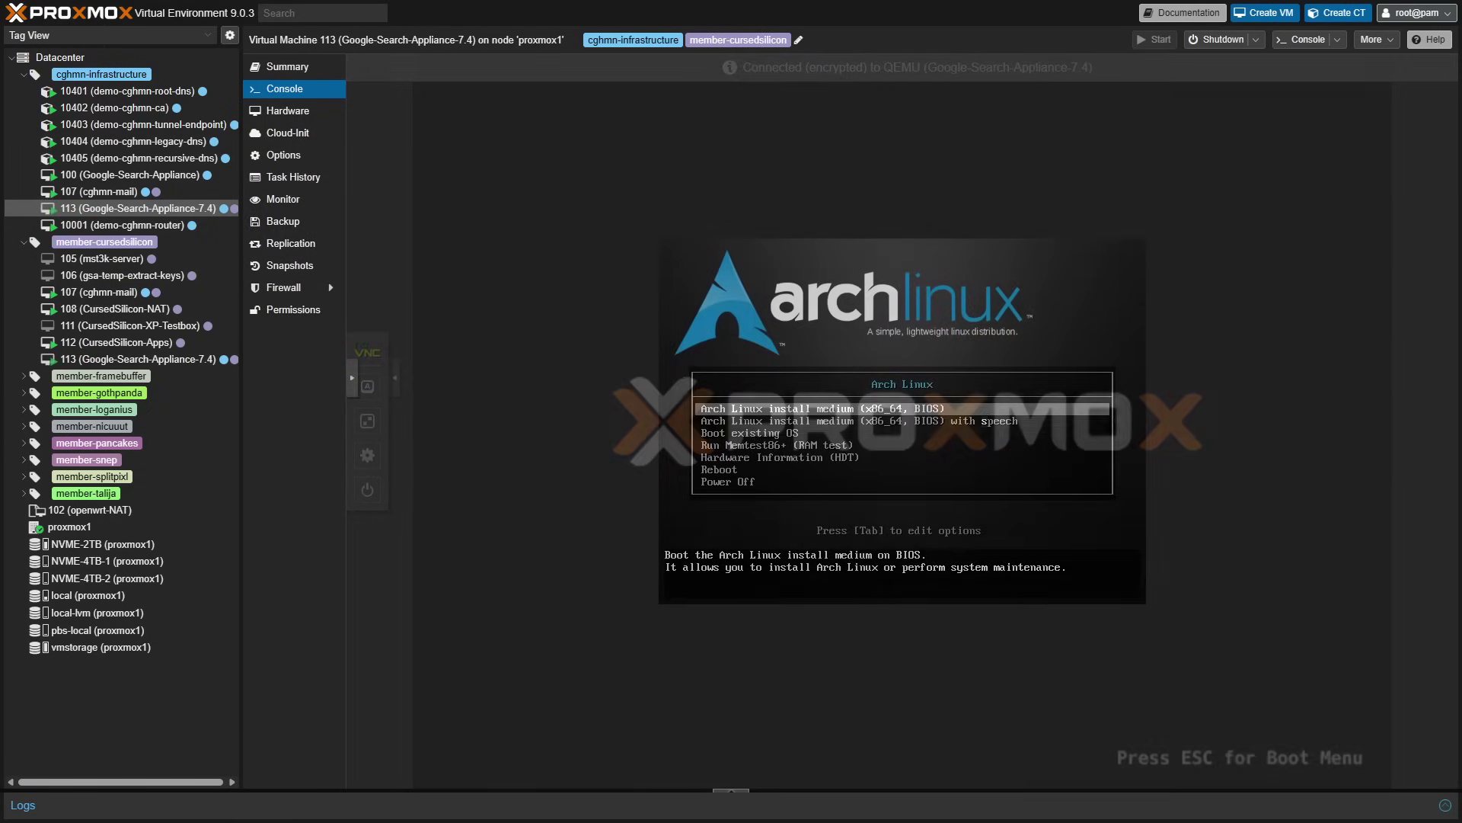
{"action": "key", "text": "Down"}
{"action": "key", "text": "Up"}
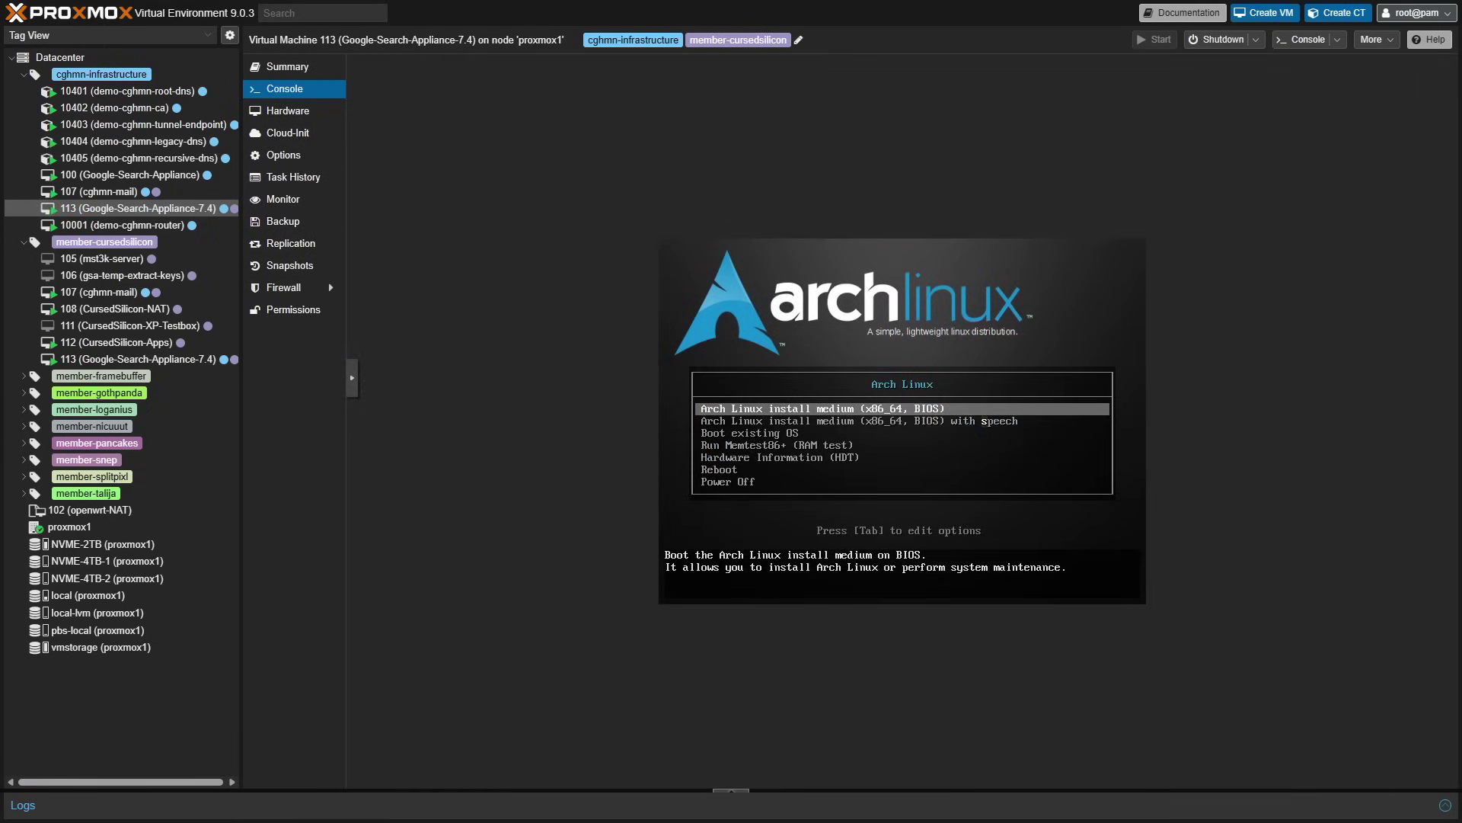
{"action": "key", "text": "Tab"}
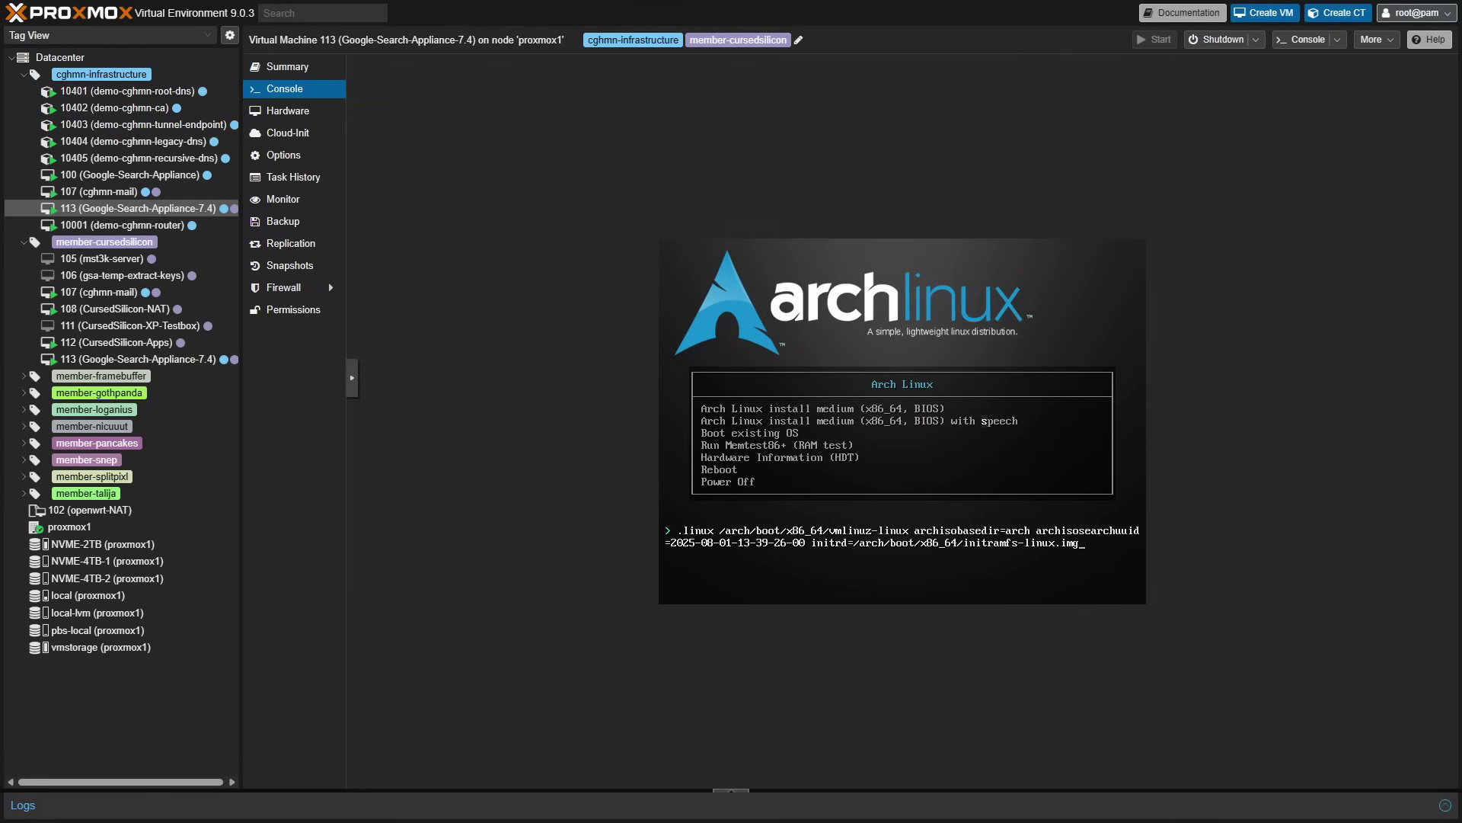
{"action": "key", "text": "Left"}
{"action": "key", "text": "Left"}
{"action": "key", "text": "Left"}
{"action": "key", "text": "Left"}
{"action": "key", "text": "Left"}
{"action": "key", "text": "Left"}
{"action": "key", "text": "Left"}
{"action": "key", "text": "Left"}
{"action": "key", "text": "Left"}
{"action": "key", "text": "Left"}
{"action": "key", "text": "Left"}
{"action": "key", "text": "Left"}
{"action": "key", "text": "Left"}
{"action": "key", "text": "Left"}
{"action": "key", "text": "Left"}
{"action": "key", "text": "Left"}
{"action": "key", "text": "Left"}
{"action": "key", "text": "Left"}
{"action": "key", "text": "Left"}
{"action": "key", "text": "Left"}
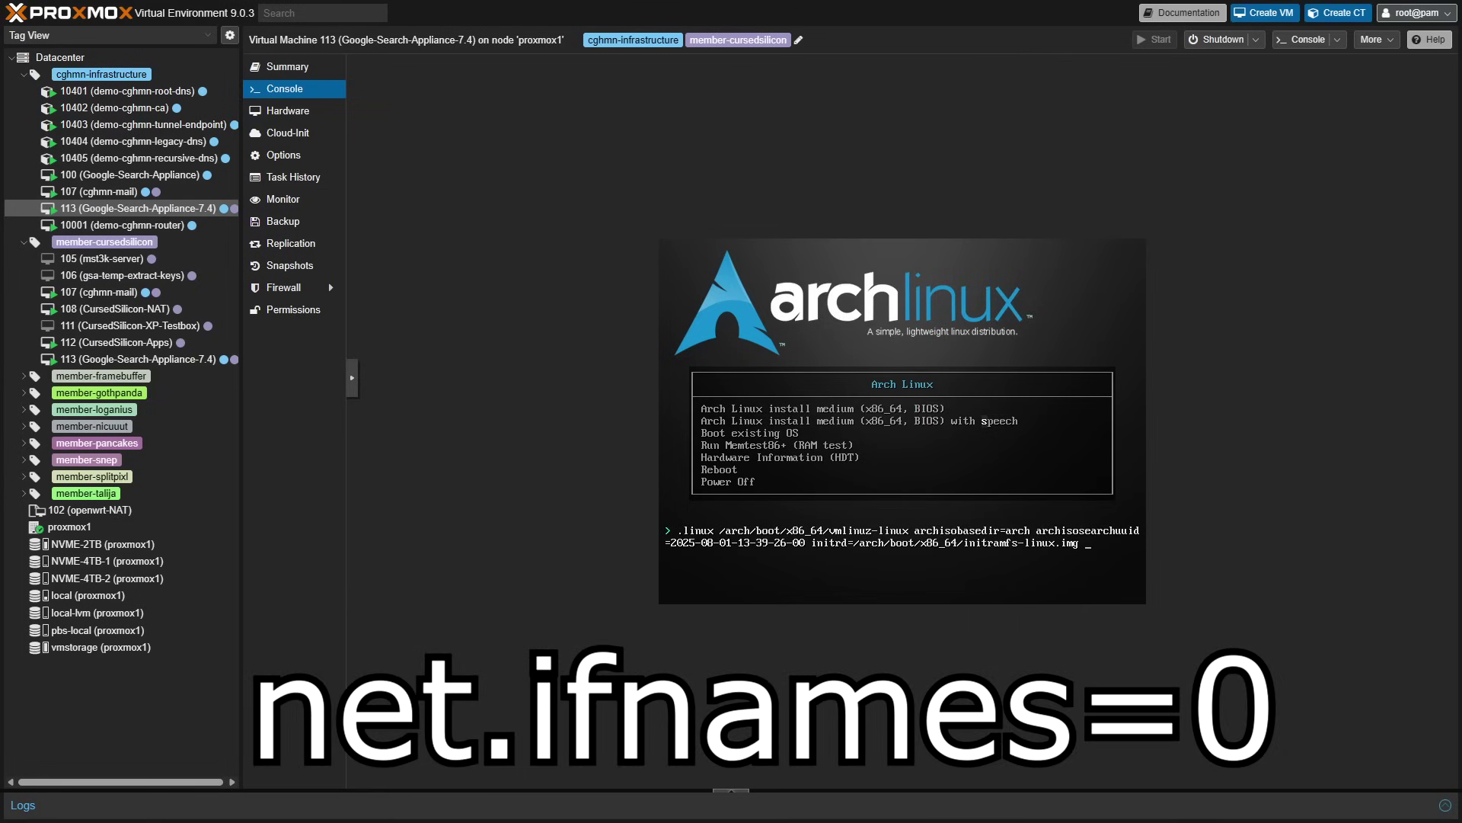
{"action": "type", "text": "net.ifnames=0"}
{"action": "key", "text": "Return"}
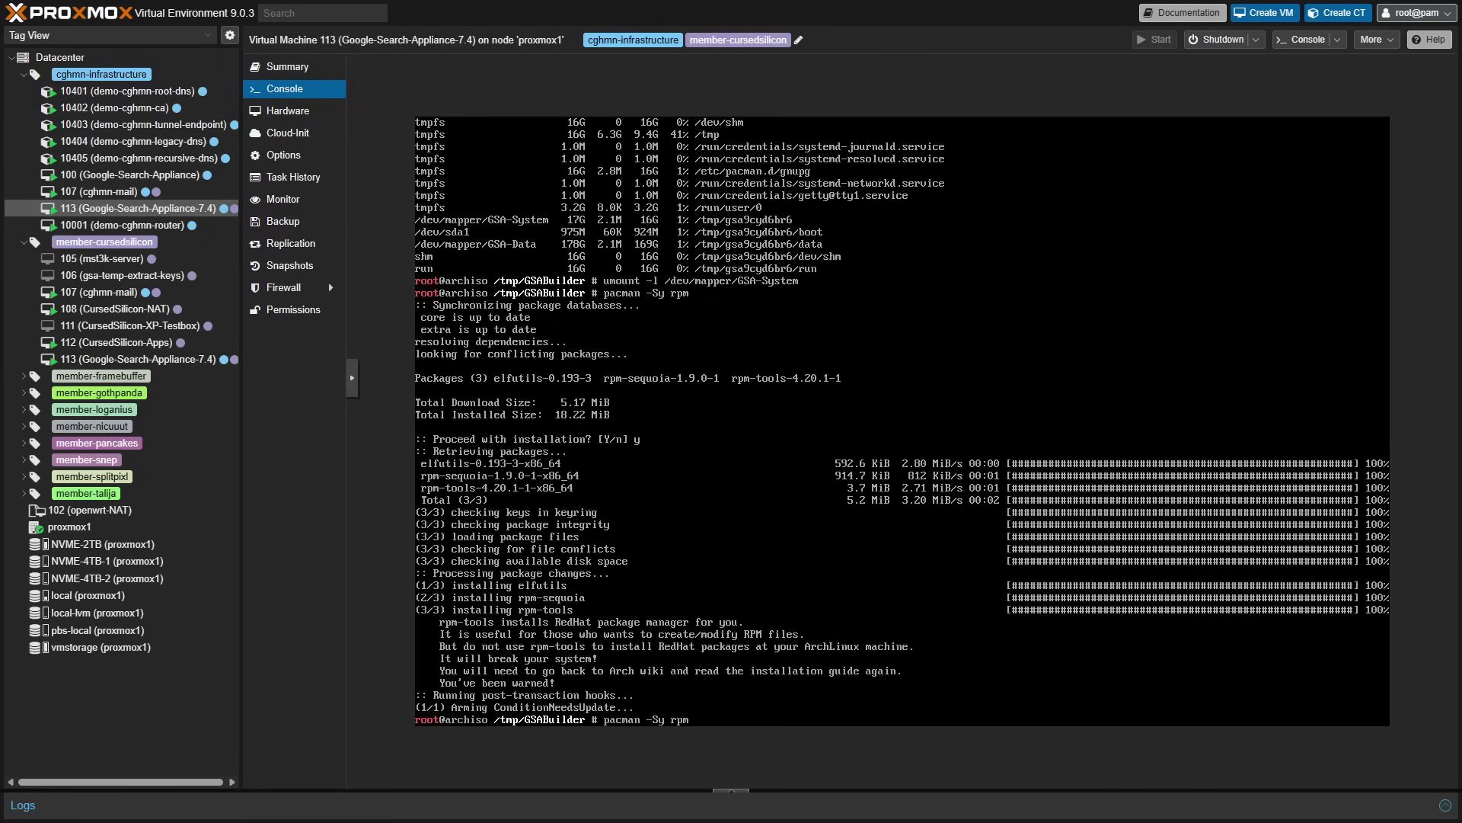
- Run ./build.py sda --generalize in the VM console
{"action": "type", "text": "./build.py sda --generalize"}
{"action": "key", "text": "Return"}
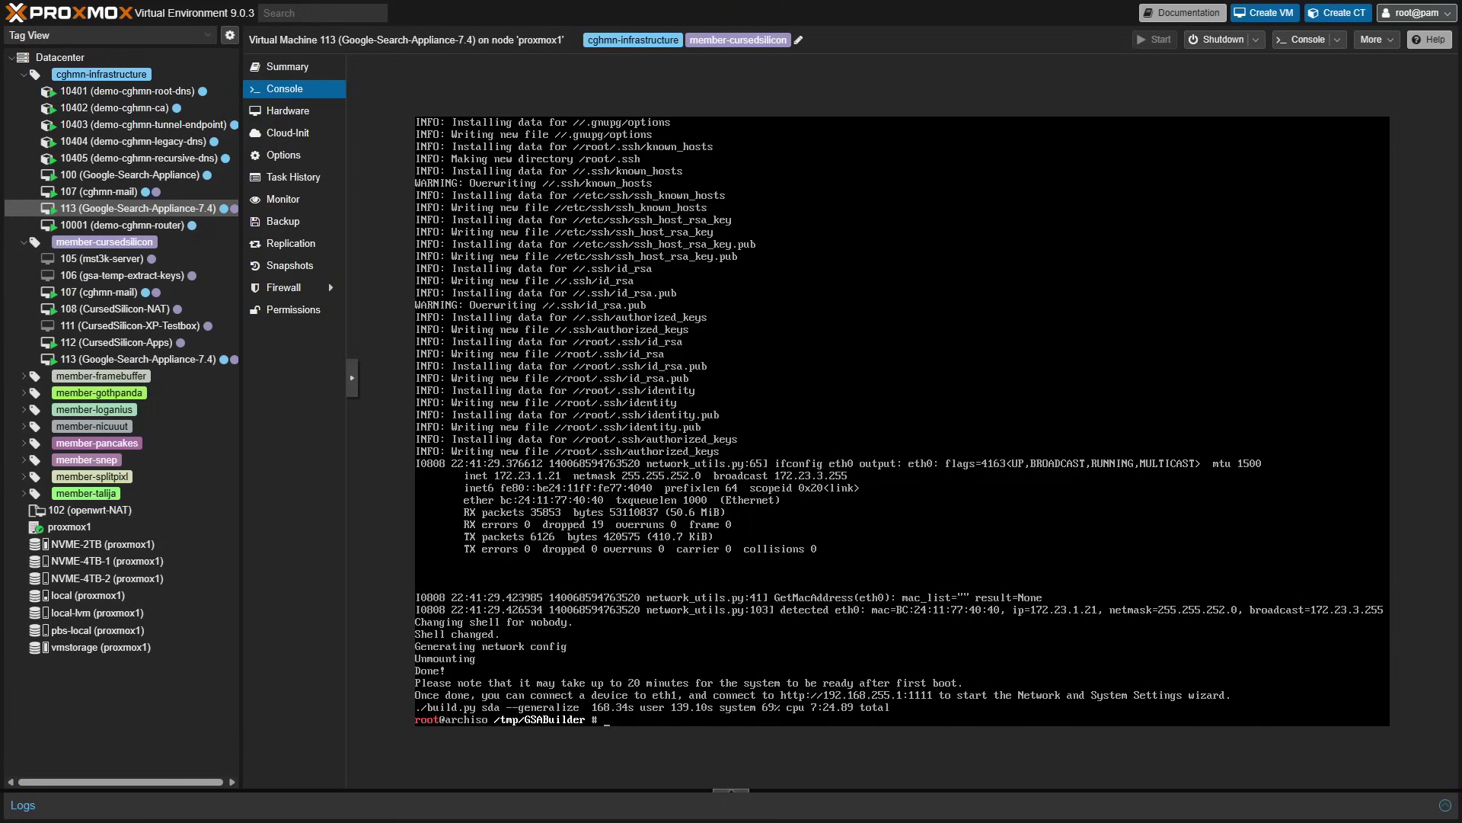
- Halt the live system and show the VM's hardware list
{"action": "type", "text": "alt"}
{"action": "key", "text": "Return"}
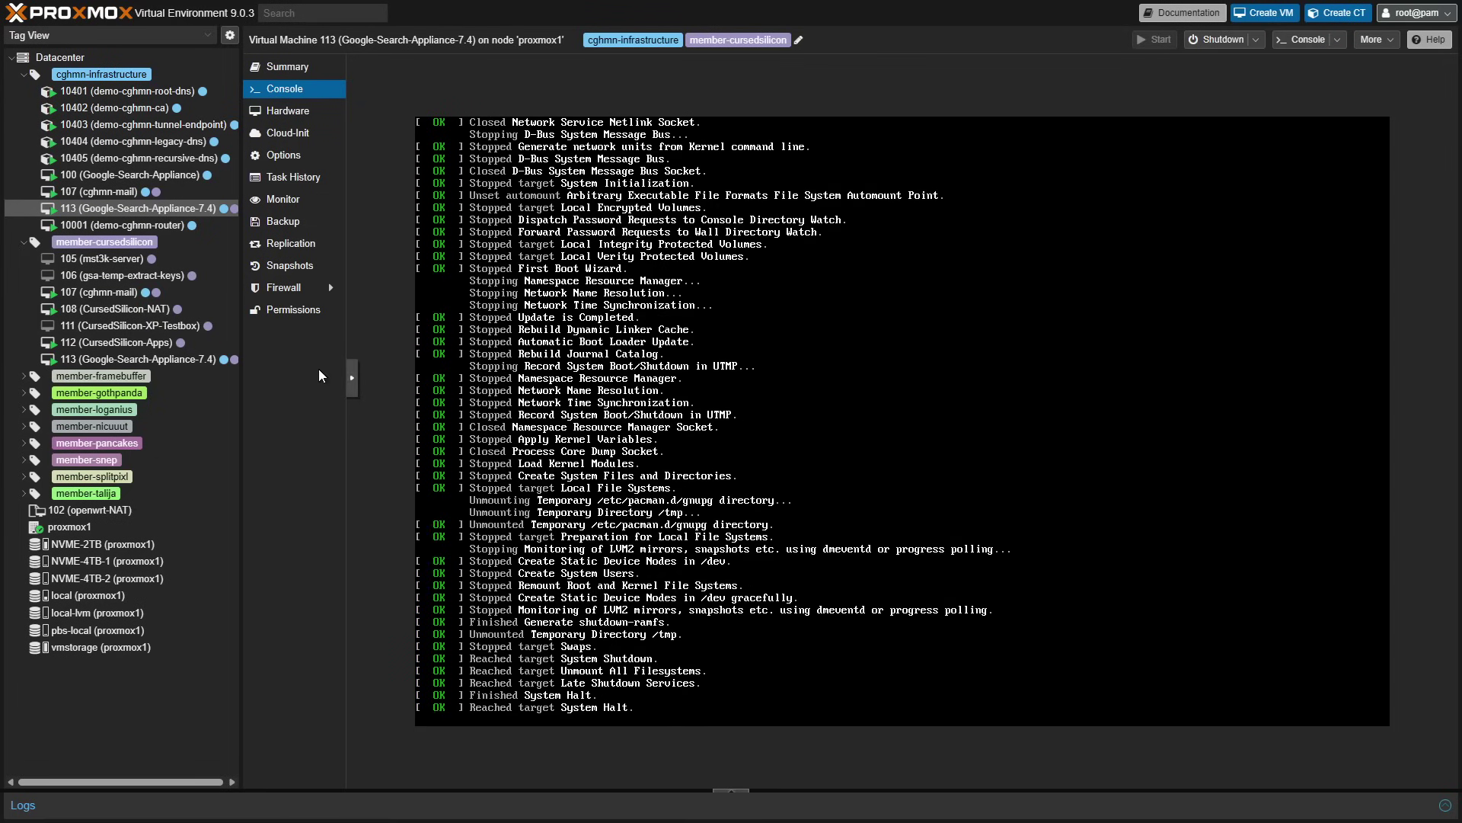
{"action": "left_click", "coordinate": [352, 381]}
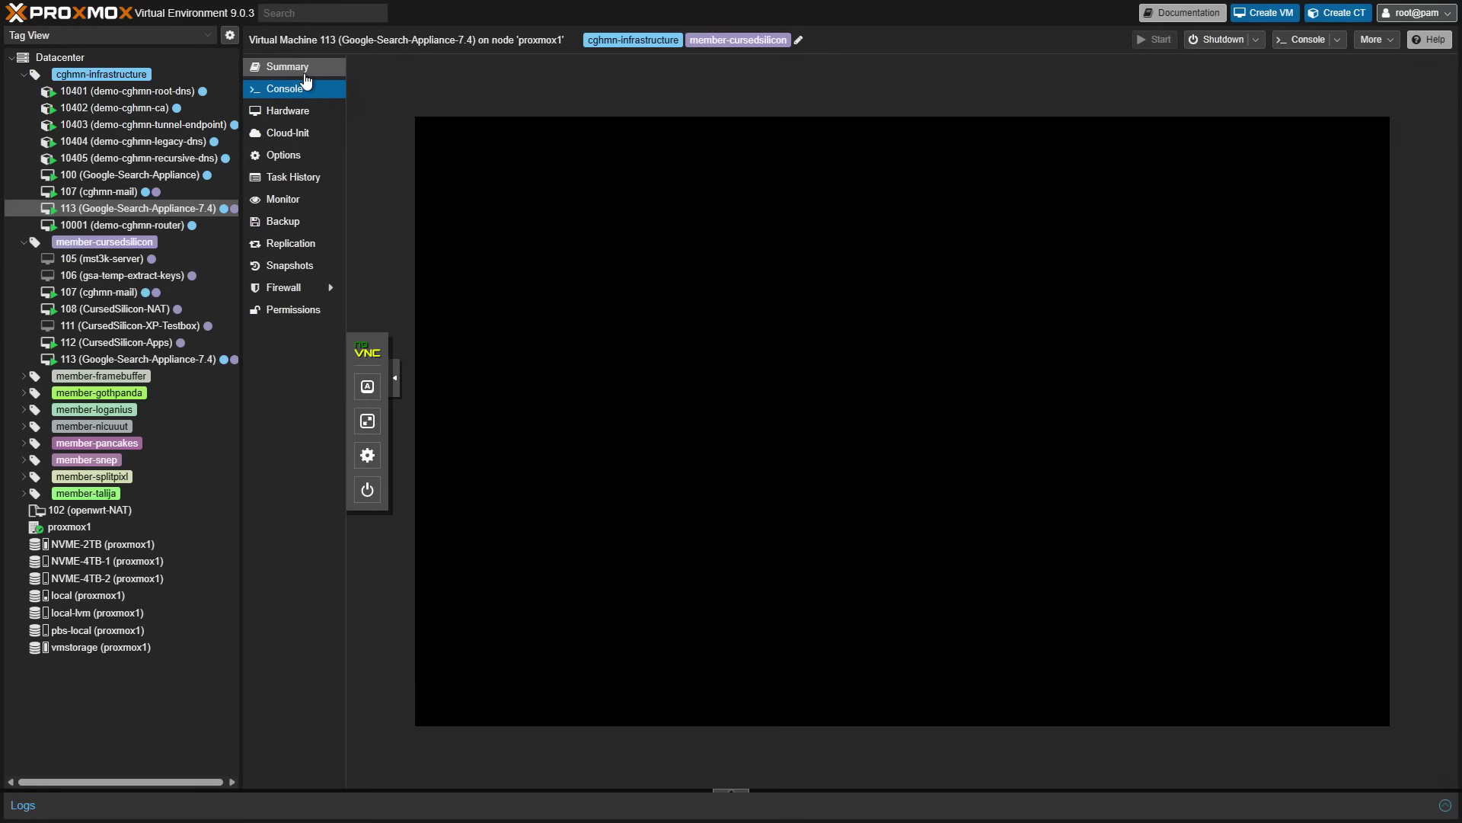
{"action": "left_click", "coordinate": [305, 74]}
{"action": "left_click", "coordinate": [289, 111]}
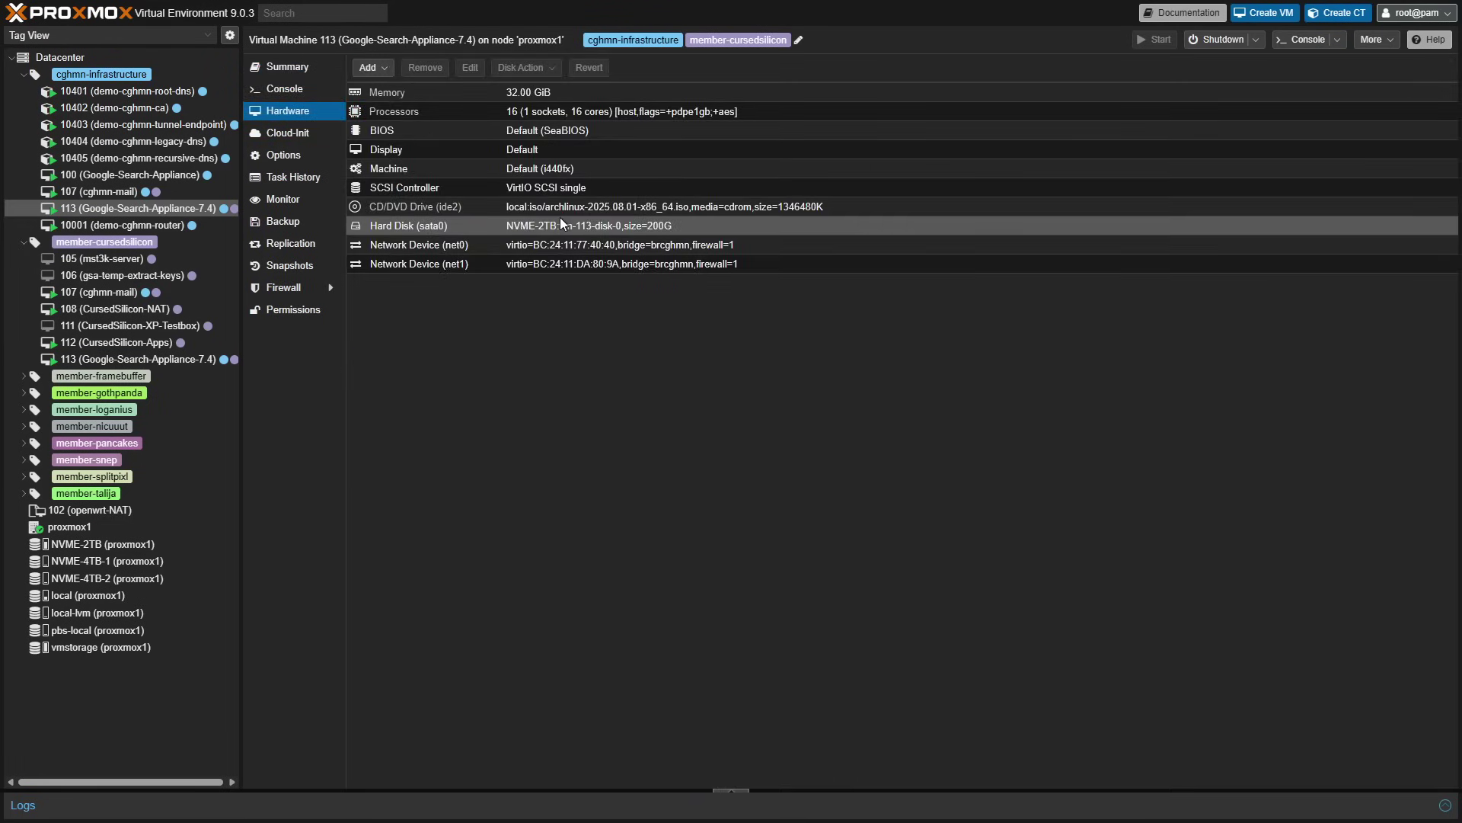
- Confirm net1 remains on bridge brcghmn without changes, then select the proxmox1 node
{"action": "double_click", "coordinate": [559, 264]}
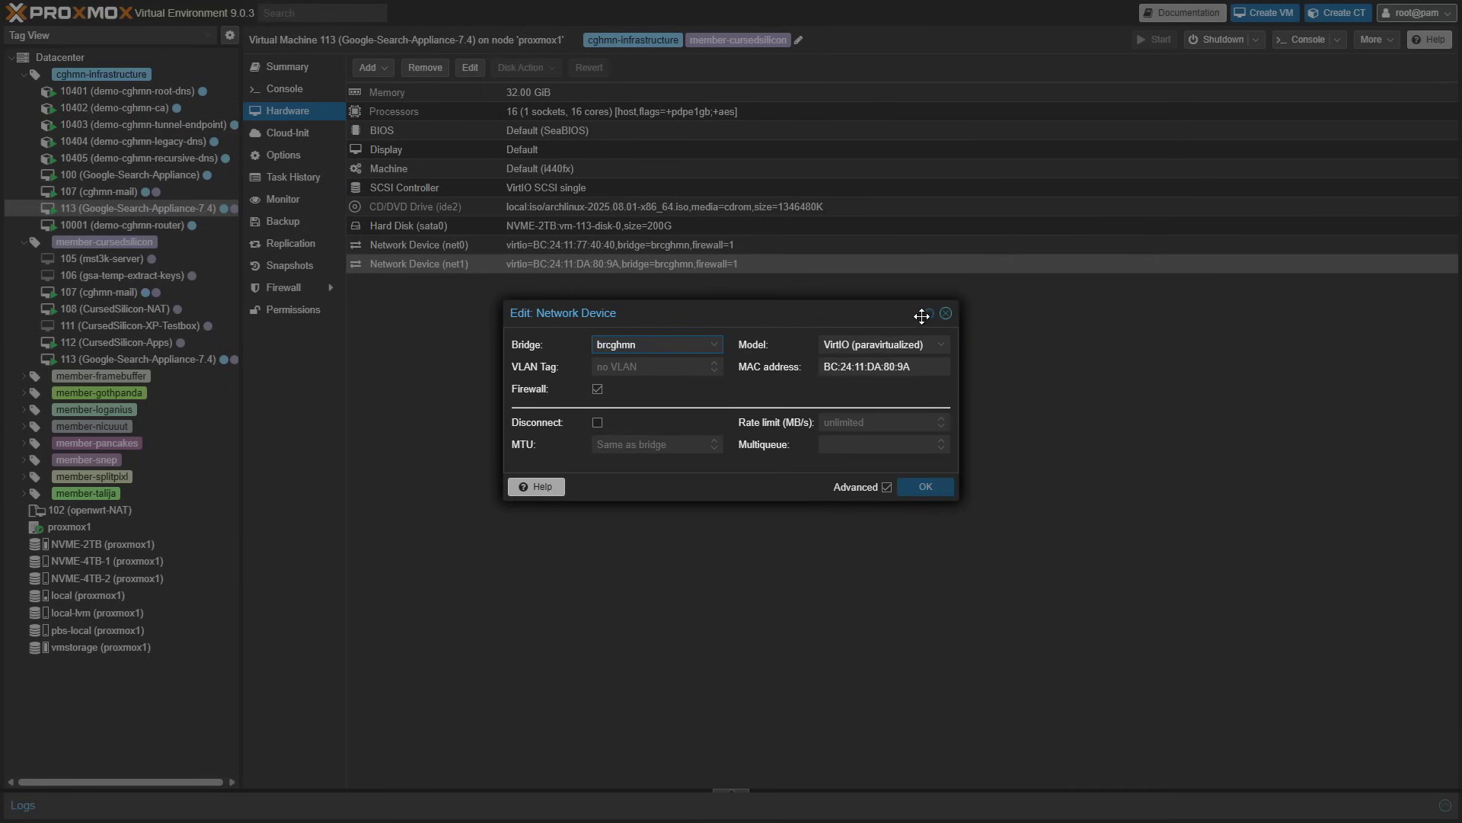
{"action": "left_click", "coordinate": [946, 313]}
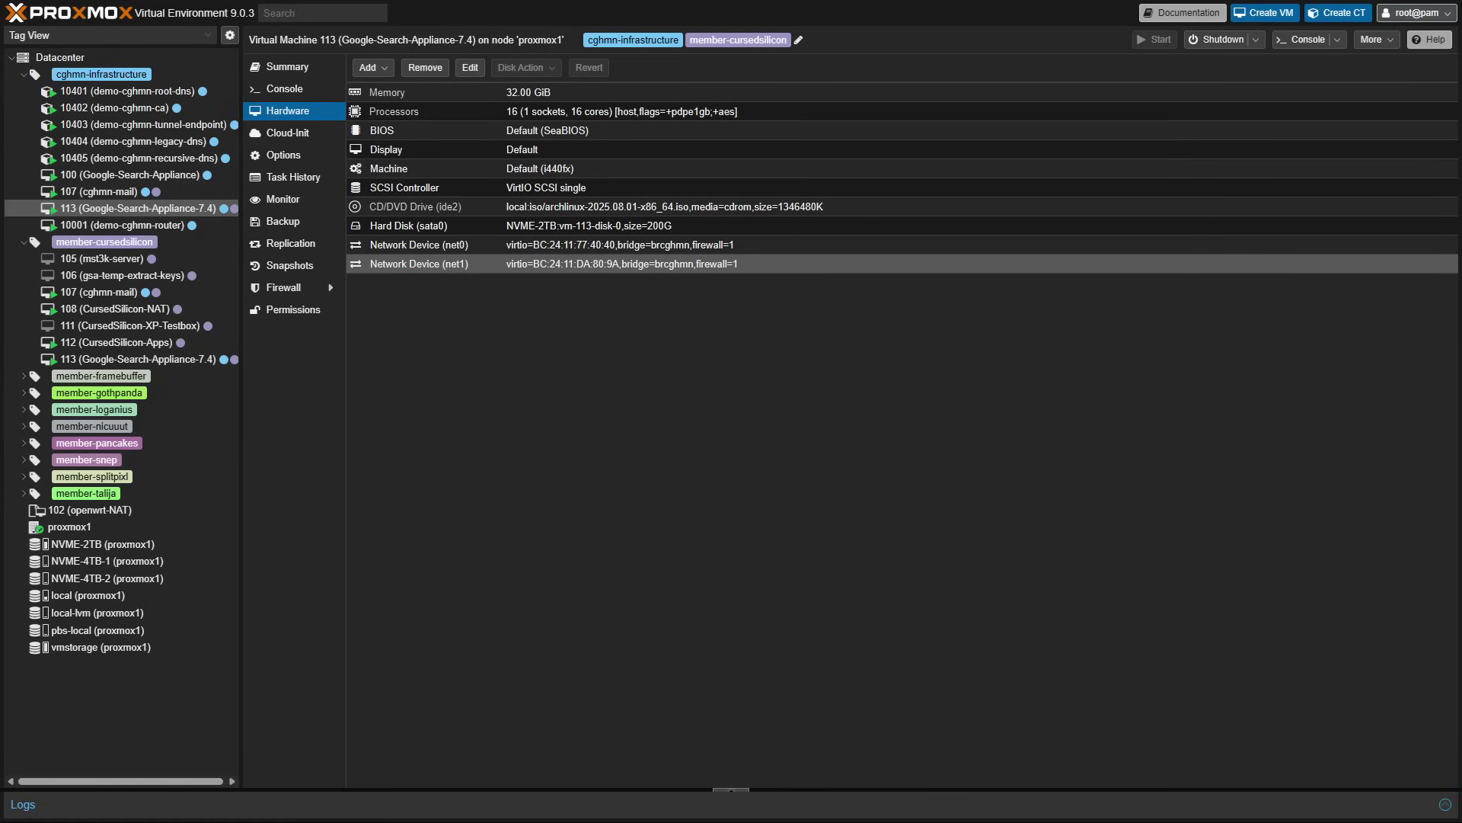
{"action": "left_click", "coordinate": [470, 67]}
{"action": "left_click", "coordinate": [677, 353]}
{"action": "left_click", "coordinate": [678, 353]}
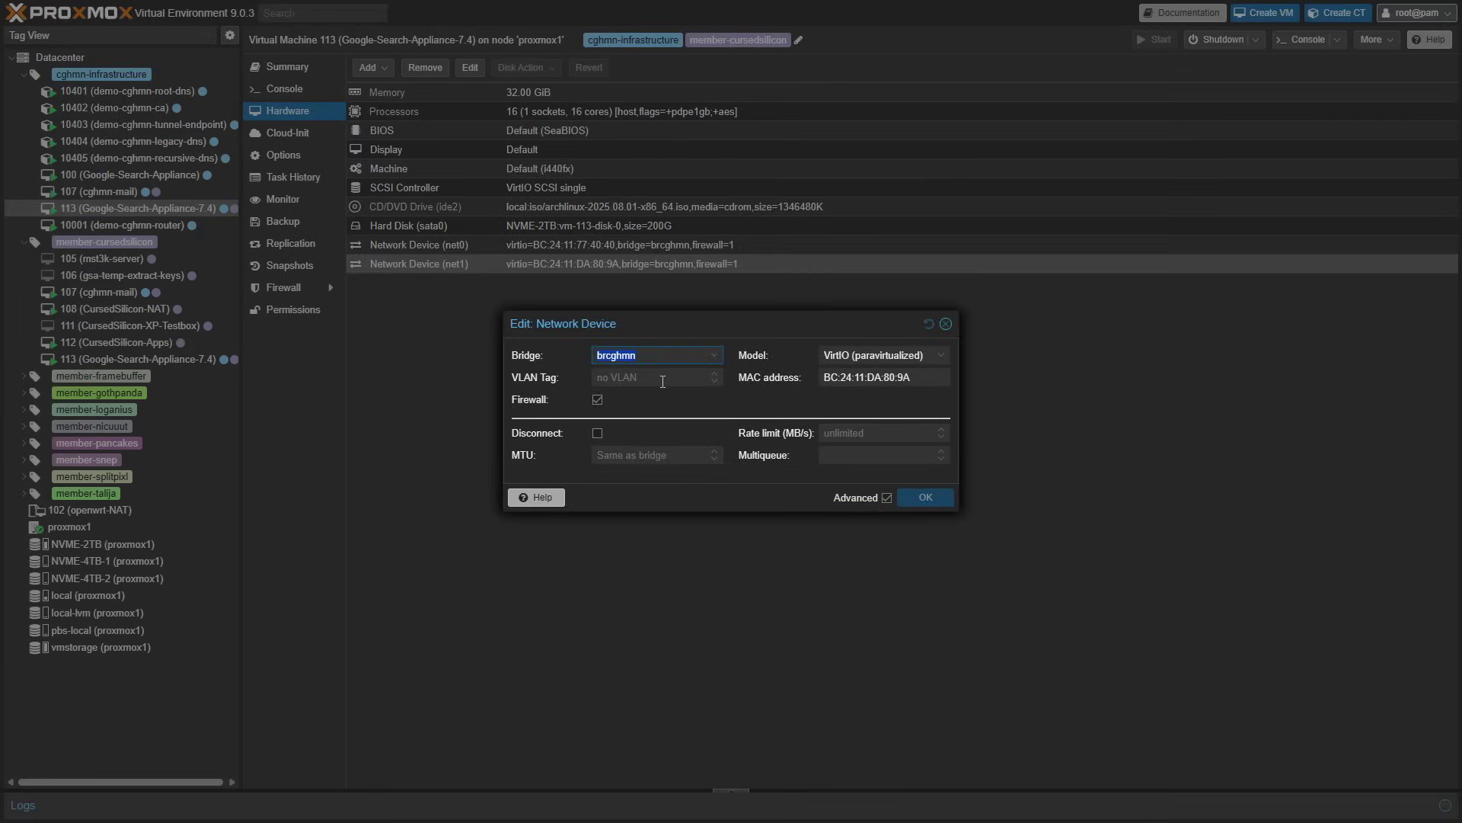
{"action": "key", "text": "Escape"}
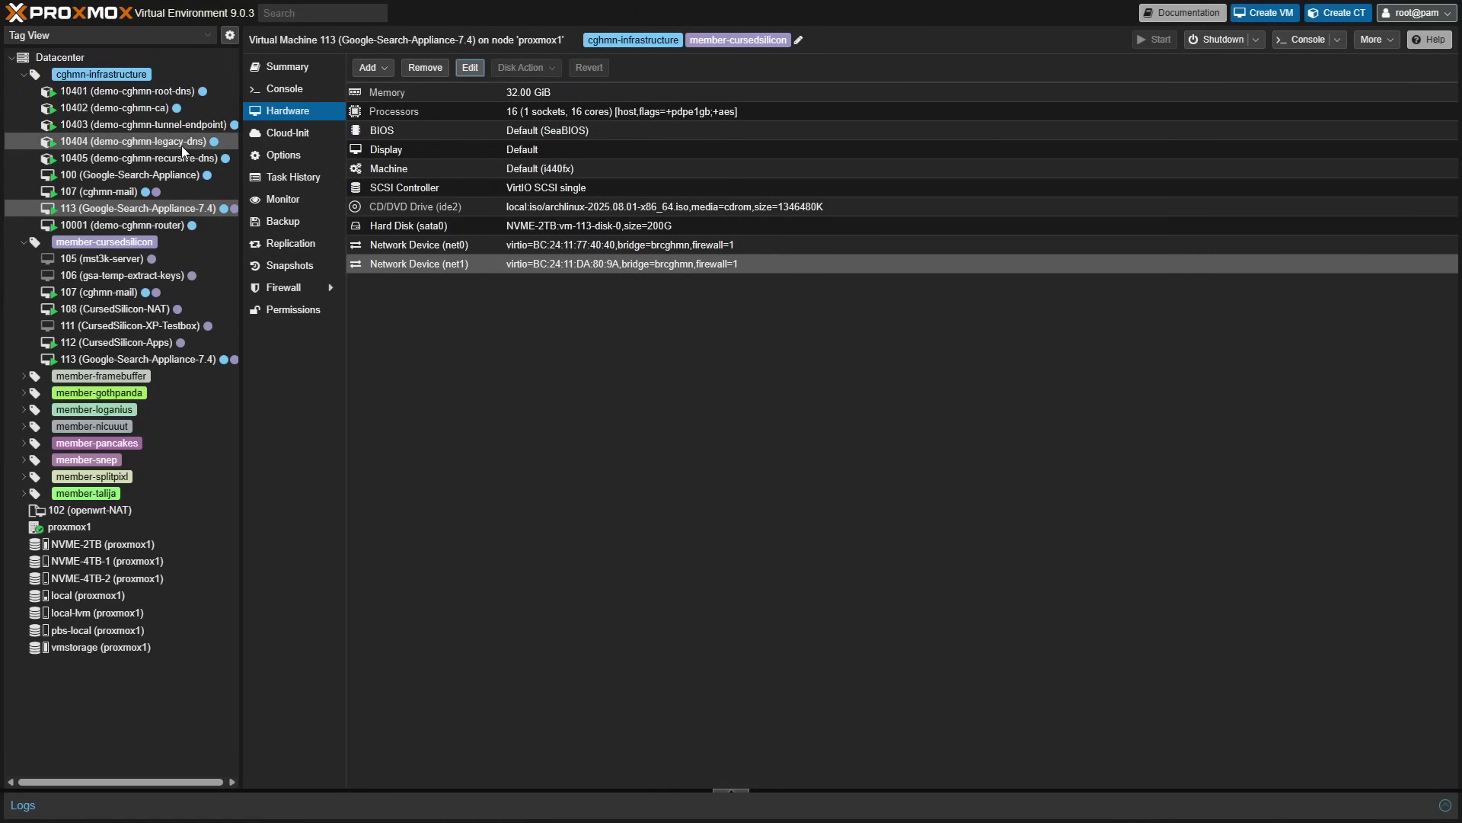
{"action": "left_click", "coordinate": [117, 527]}
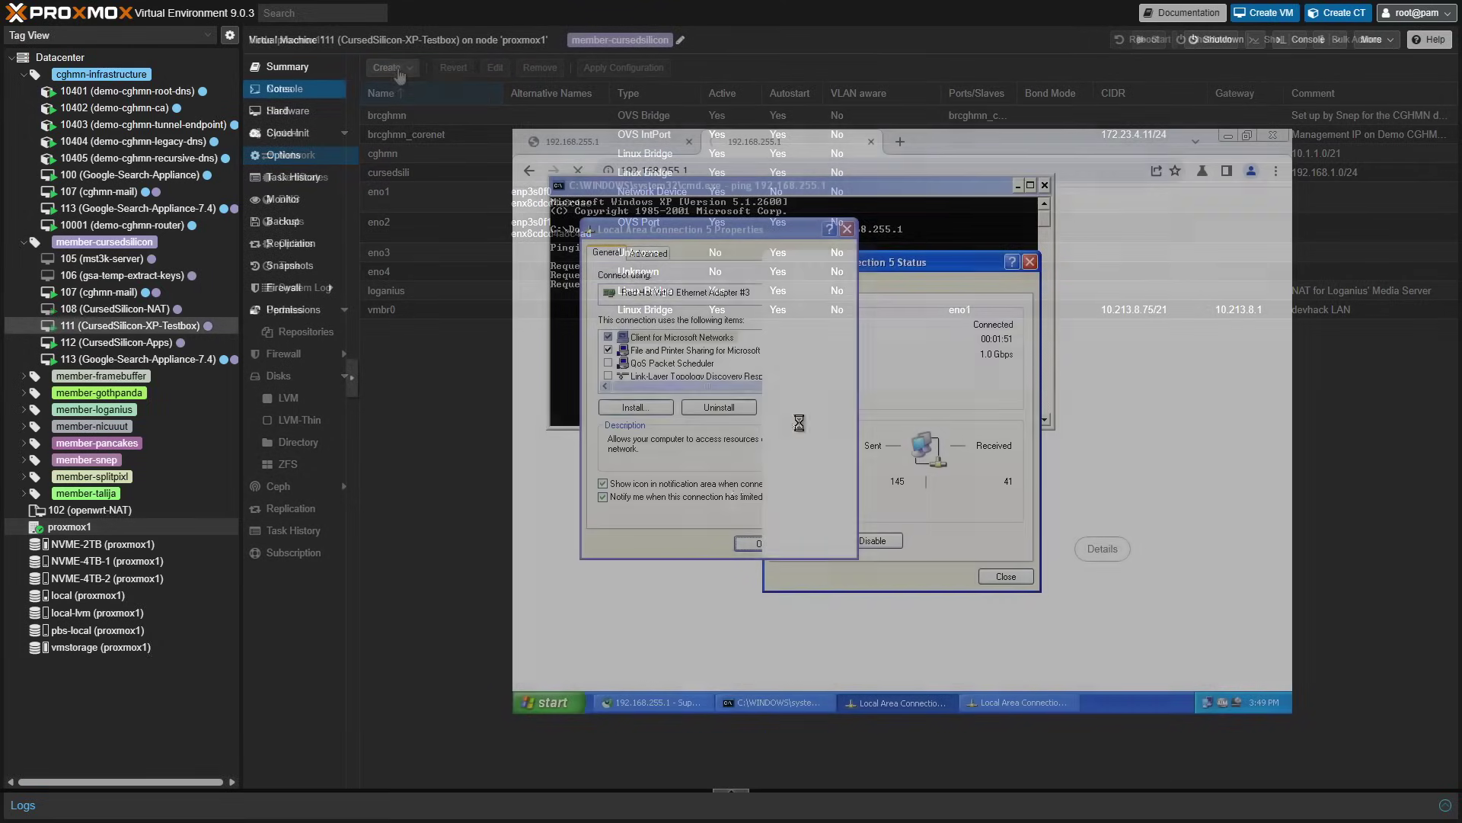
- Check the XP network connection's Support details for an assigned address
{"action": "left_click", "coordinate": [827, 287]}
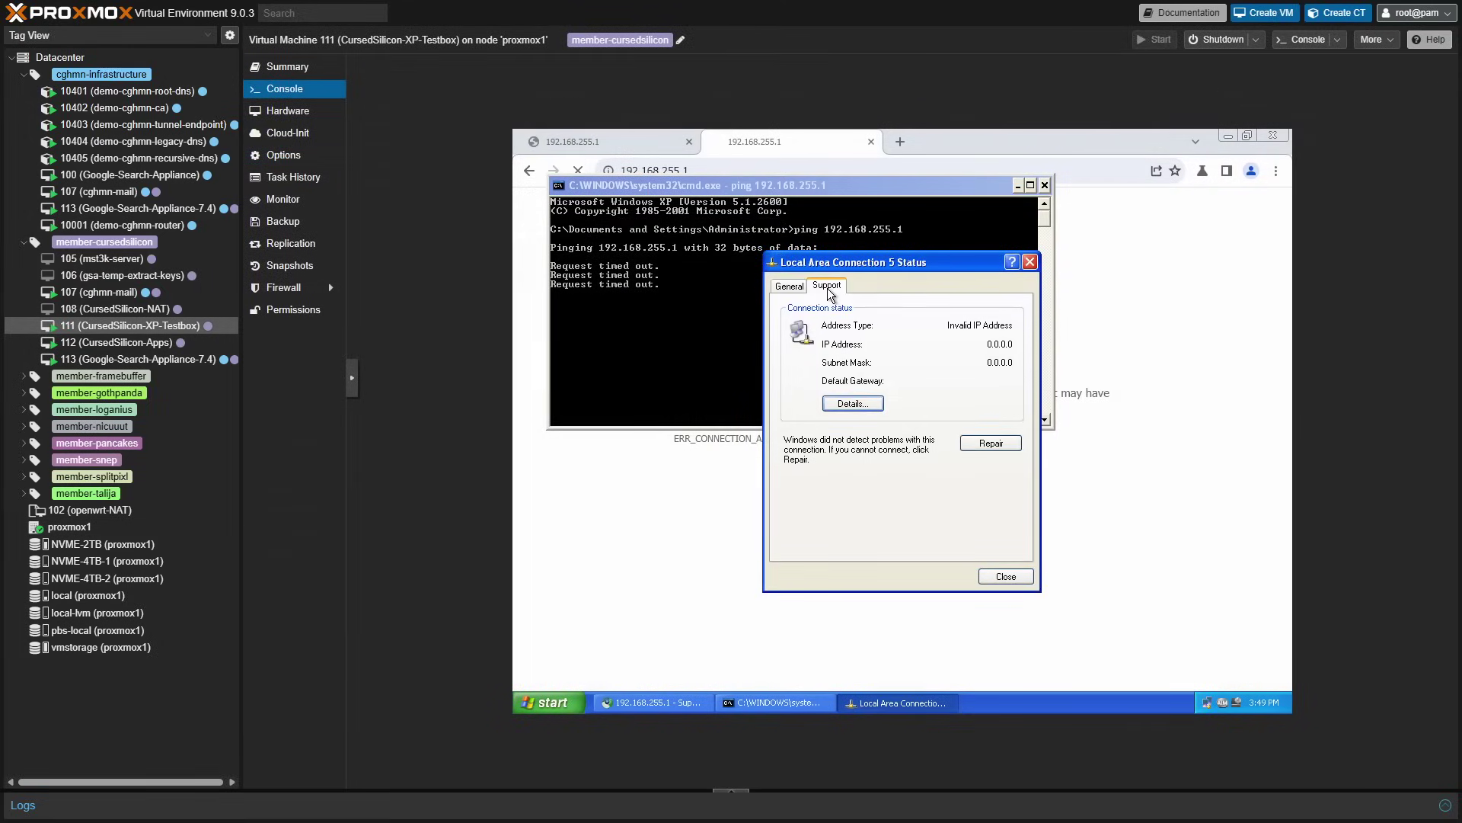
{"action": "left_click", "coordinate": [790, 285]}
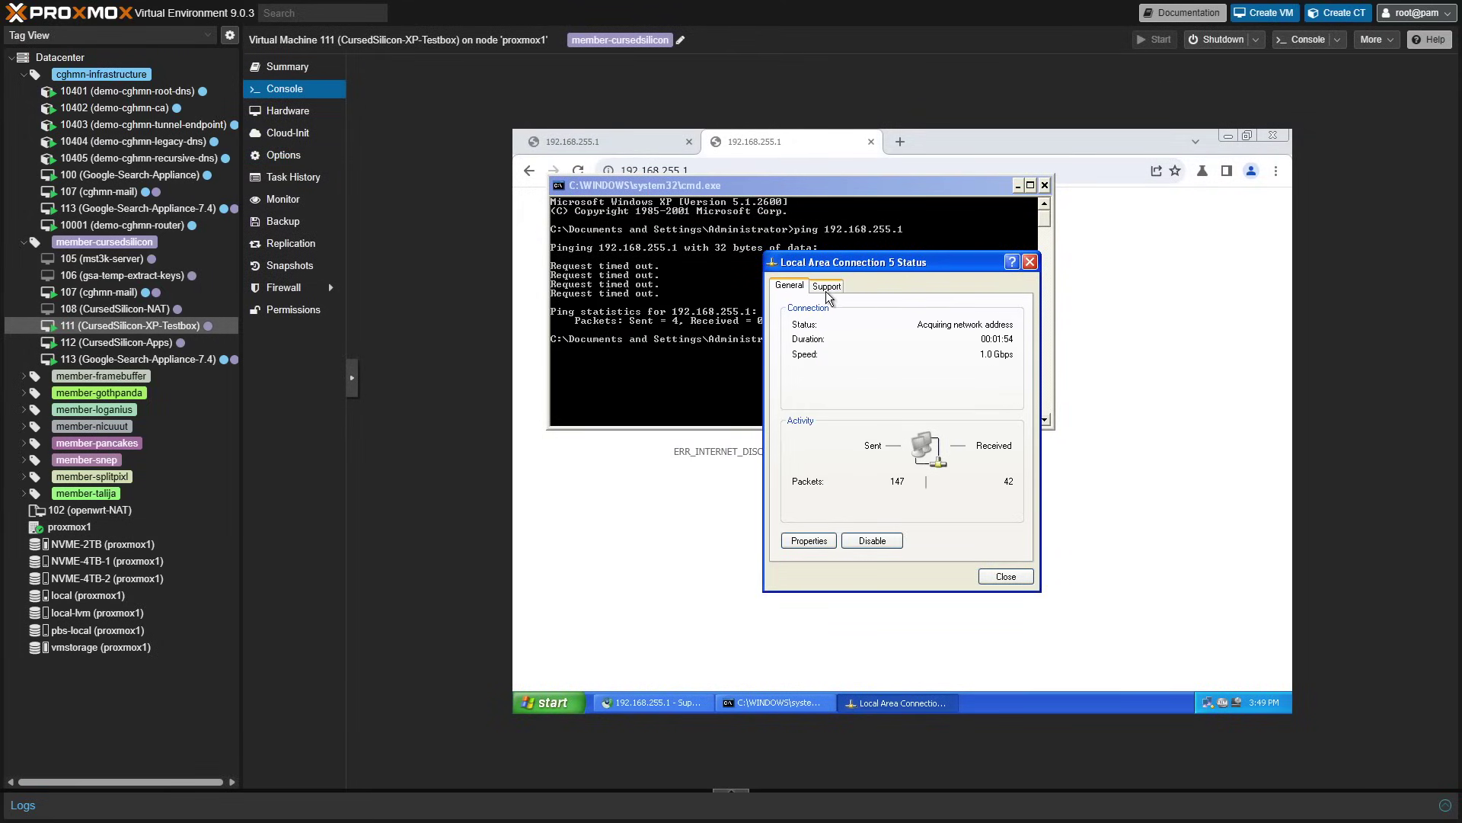
{"action": "left_click", "coordinate": [827, 287]}
{"action": "left_click_drag", "start_coordinate": [822, 262], "coordinate": [968, 301]}
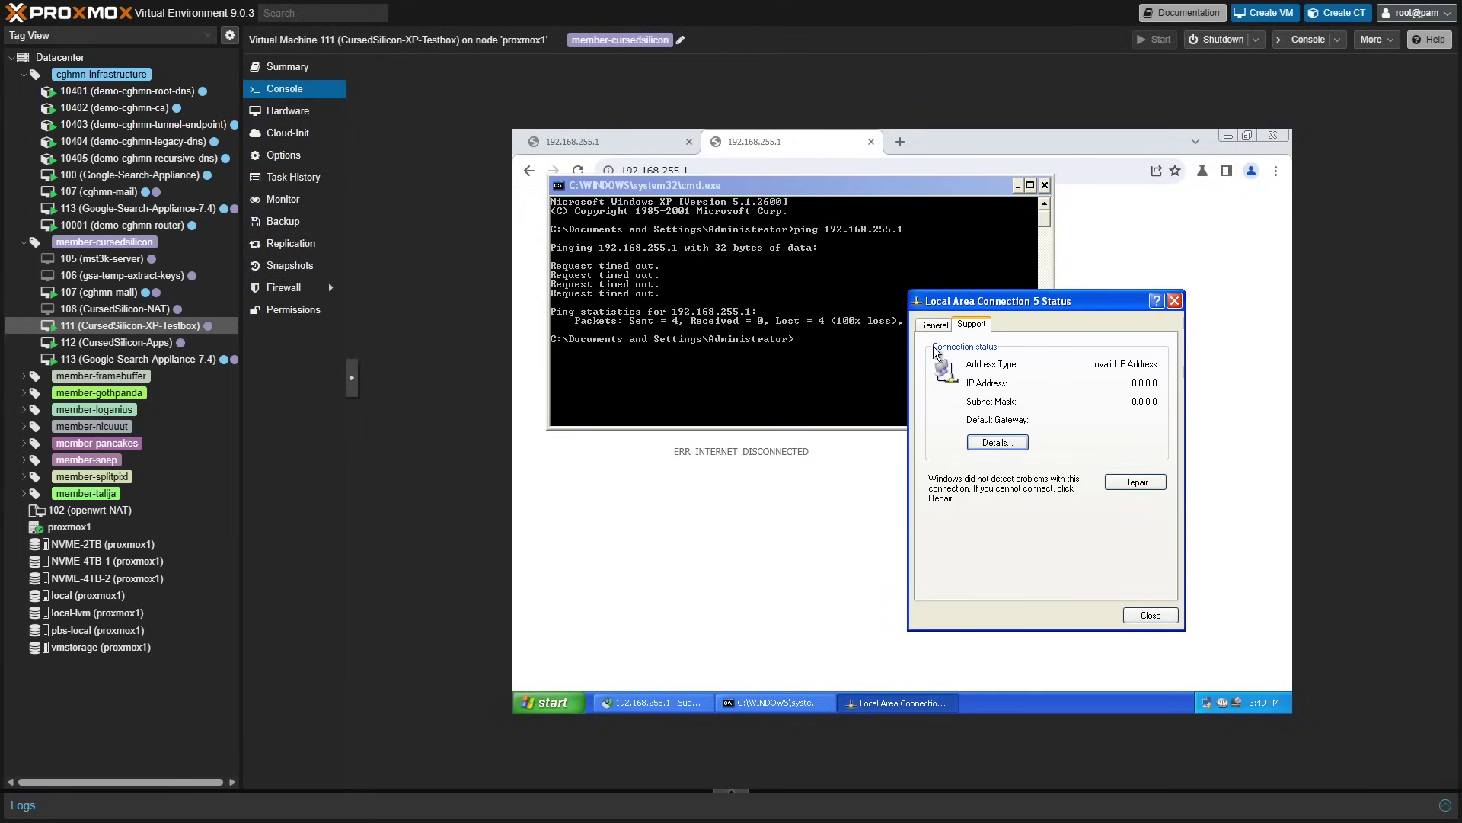
{"action": "left_click", "coordinate": [932, 325]}
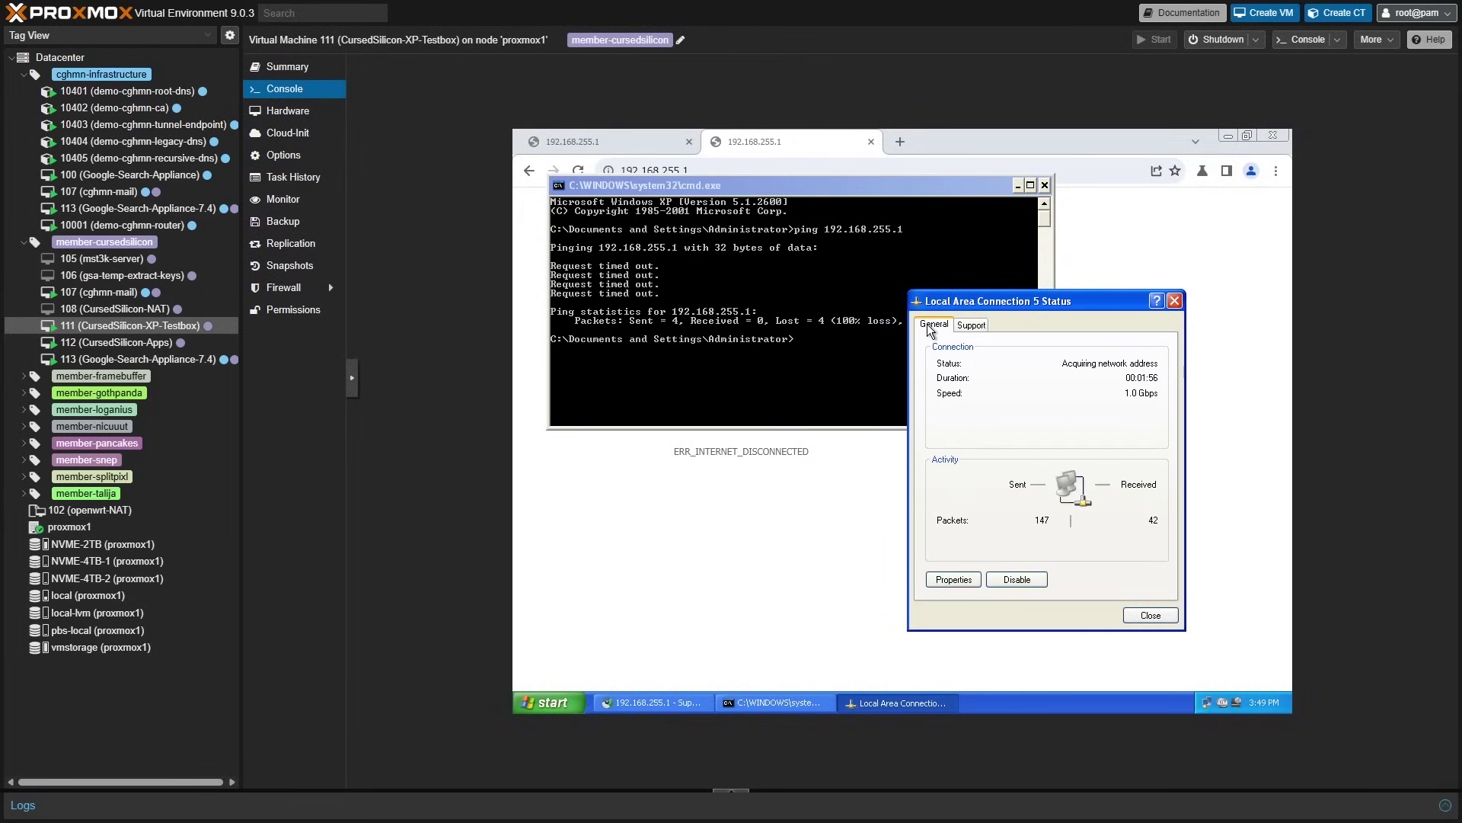
{"action": "left_click", "coordinate": [970, 333]}
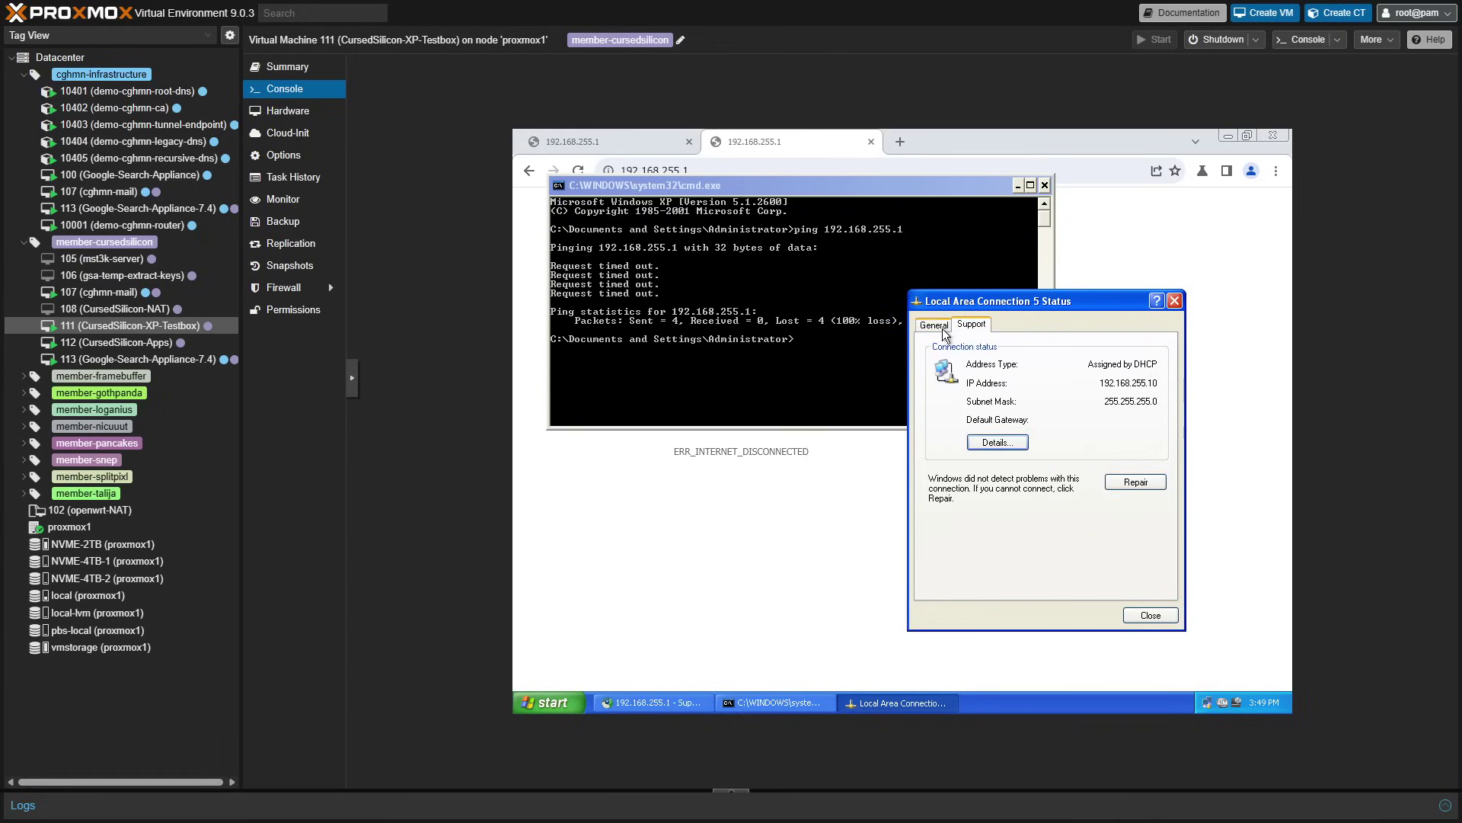
{"action": "left_click", "coordinate": [920, 326]}
- Ping 192.168.255.1 again and reload the appliance's setup page in the browser
{"action": "left_click", "coordinate": [795, 337]}
{"action": "key", "text": "Up"}
{"action": "key", "text": "Return"}
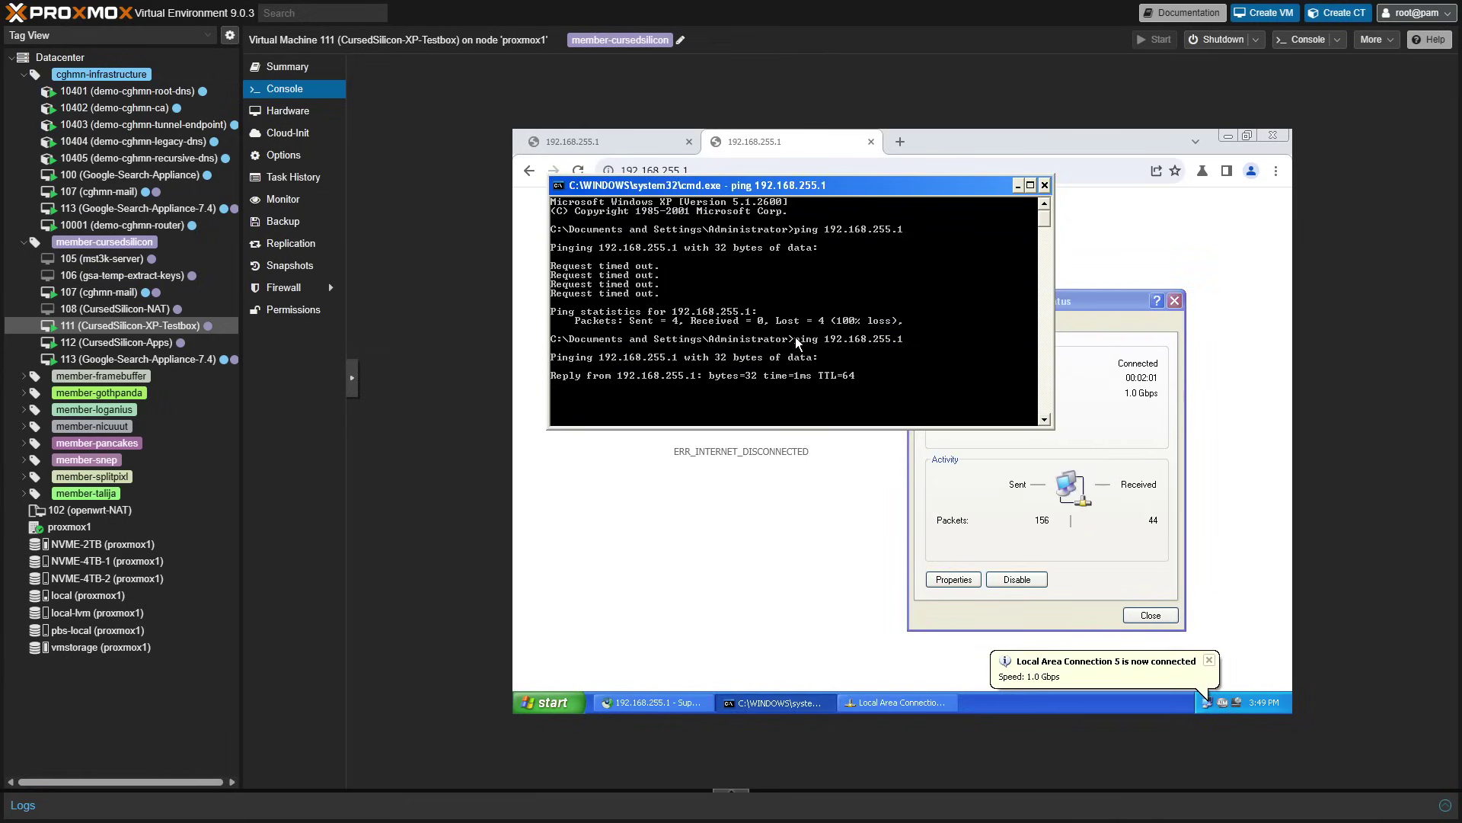
{"action": "left_click", "coordinate": [1078, 165]}
{"action": "key", "text": "Return"}
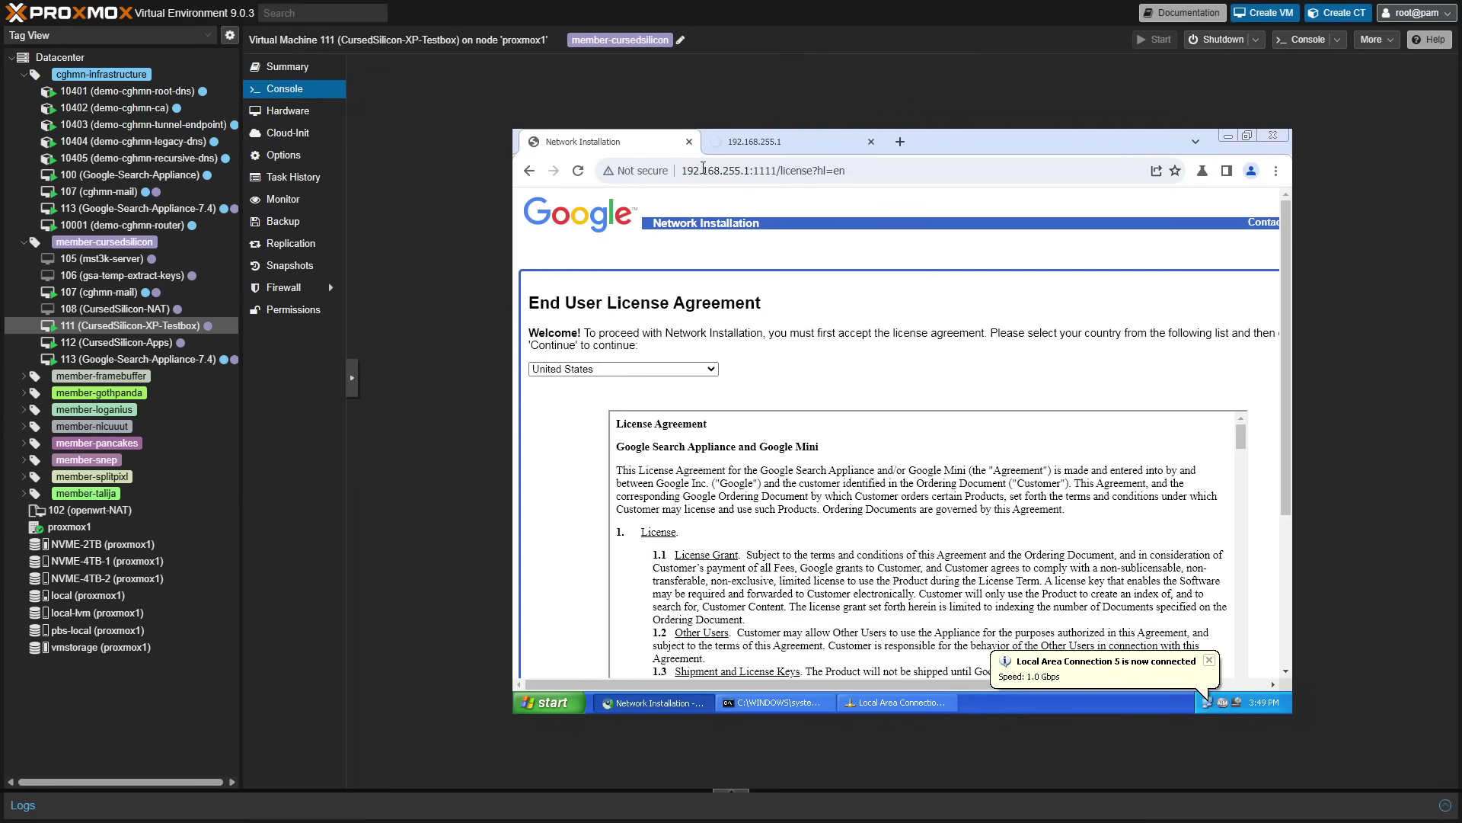
- Scroll through the Search Appliance license, tick the agreement box and continue to Step 1
{"action": "scroll", "coordinate": [539, 464], "scroll_direction": "down", "scroll_amount": 3}
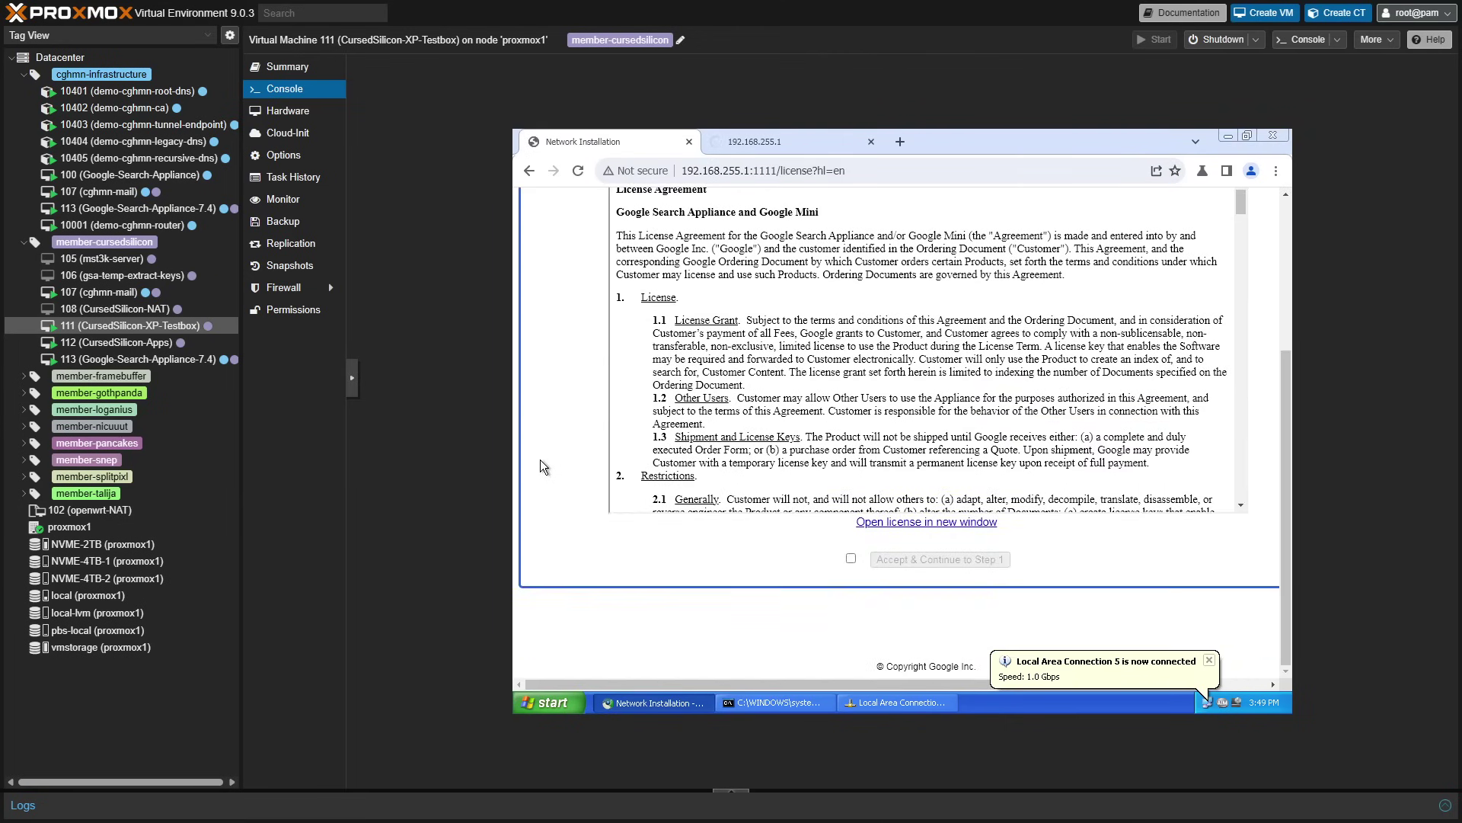
{"action": "scroll", "coordinate": [829, 446], "scroll_direction": "down", "scroll_amount": 15}
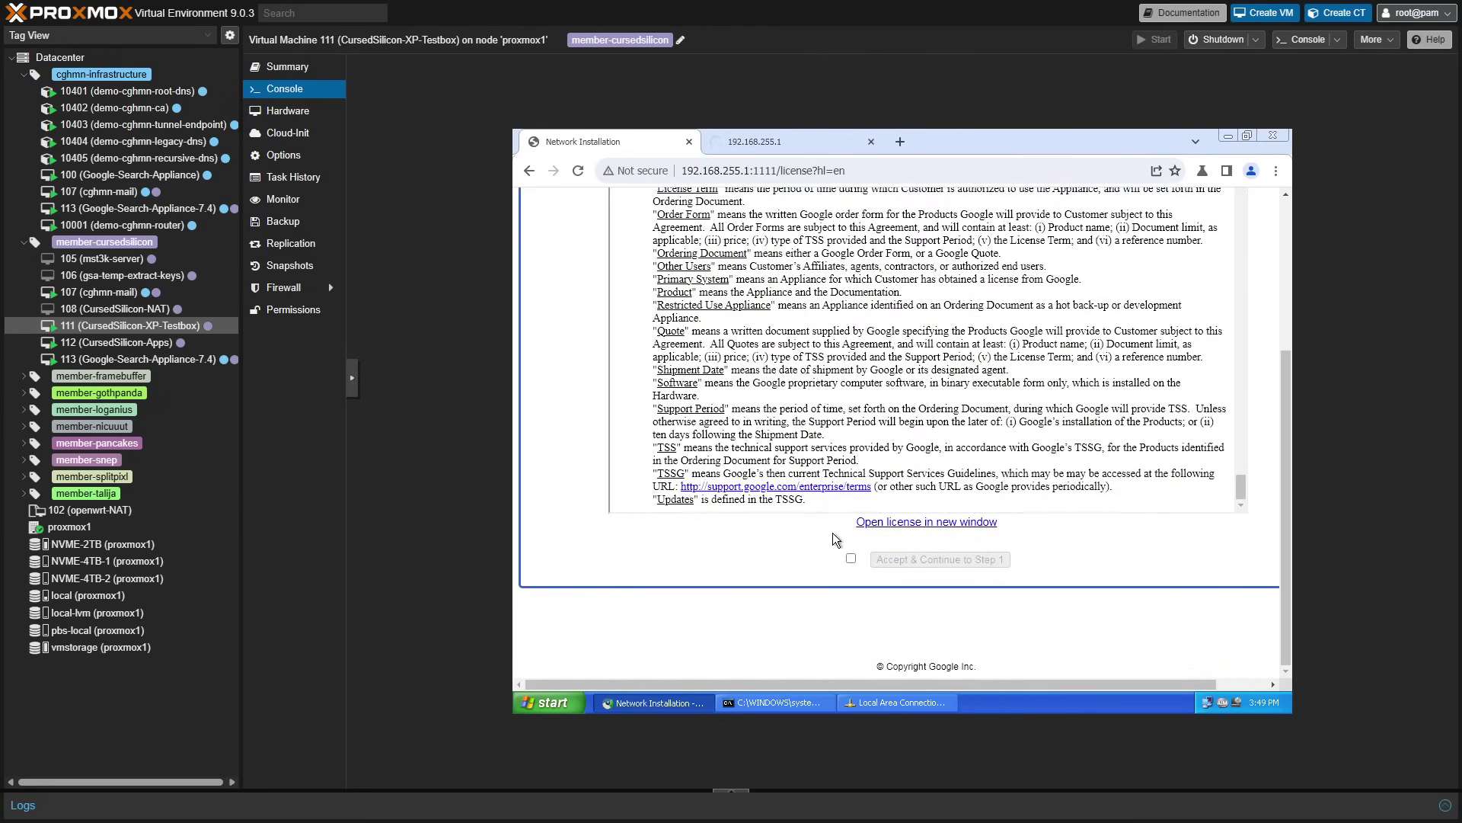
{"action": "left_click", "coordinate": [851, 560]}
{"action": "left_click", "coordinate": [898, 560]}
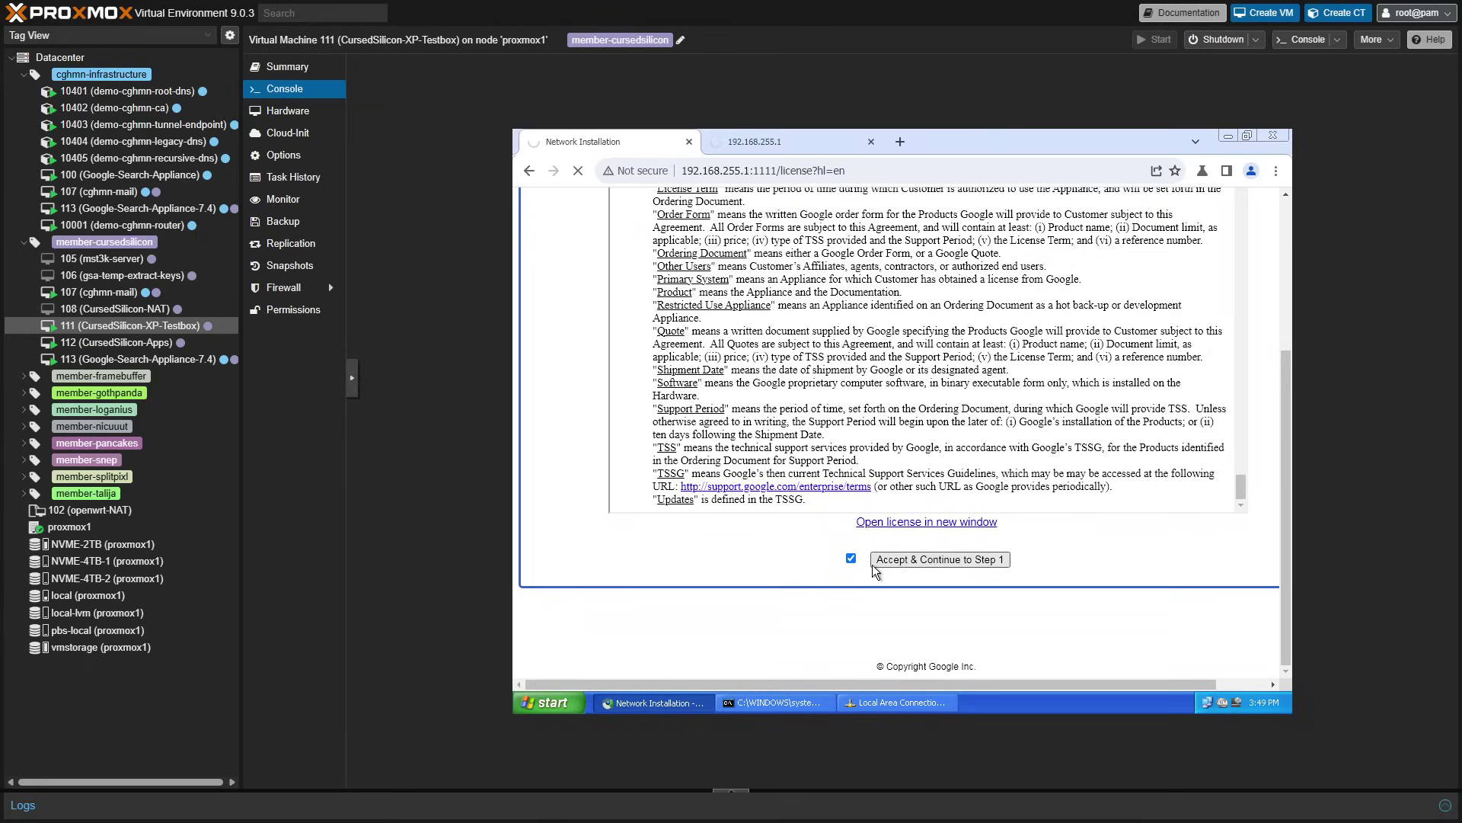
- Set the network speed to 1000 Mbps and the IP address to 172.23.3.242
{"action": "left_click", "coordinate": [747, 380]}
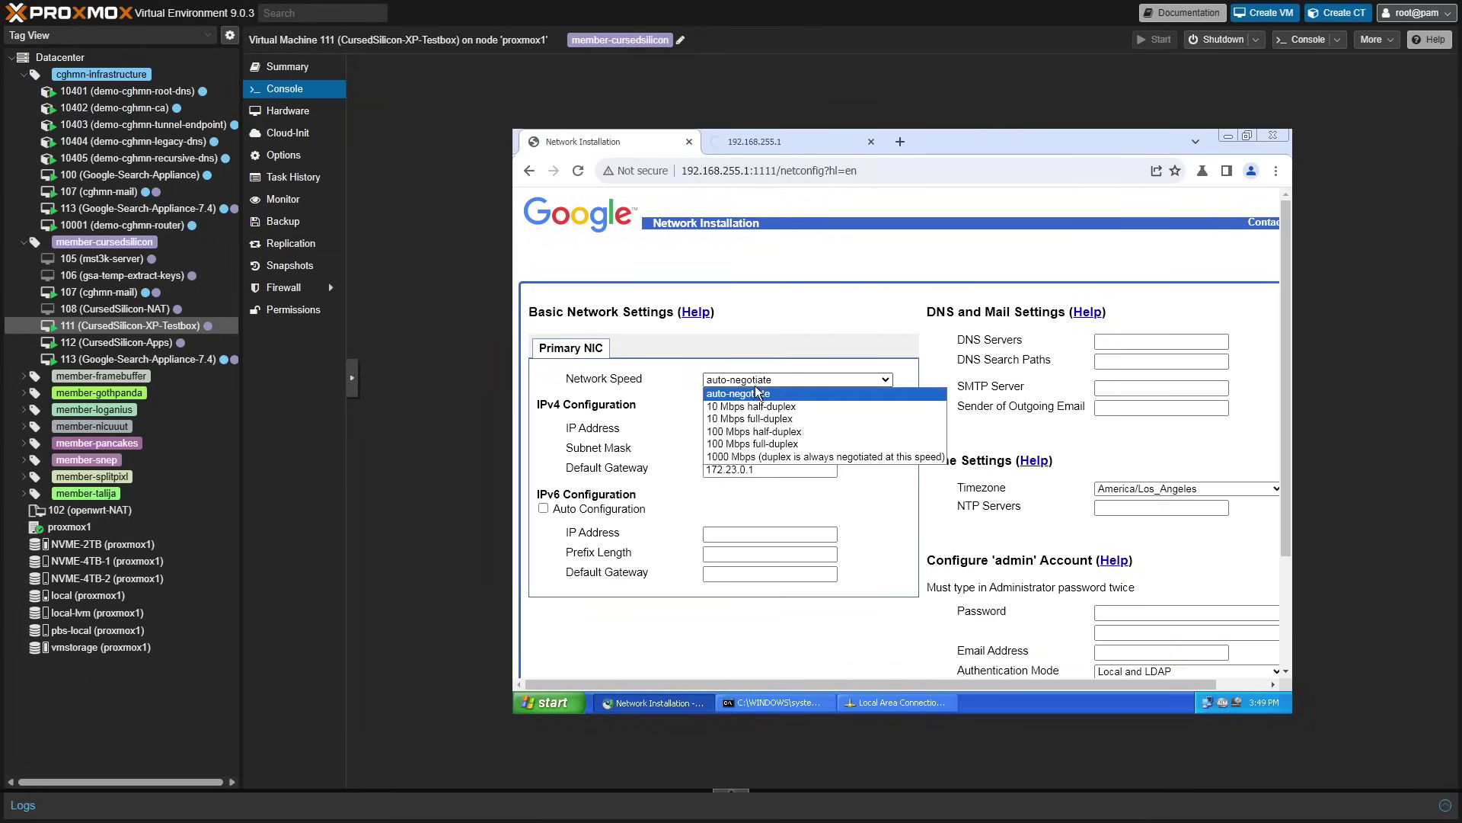
{"action": "left_click", "coordinate": [767, 454]}
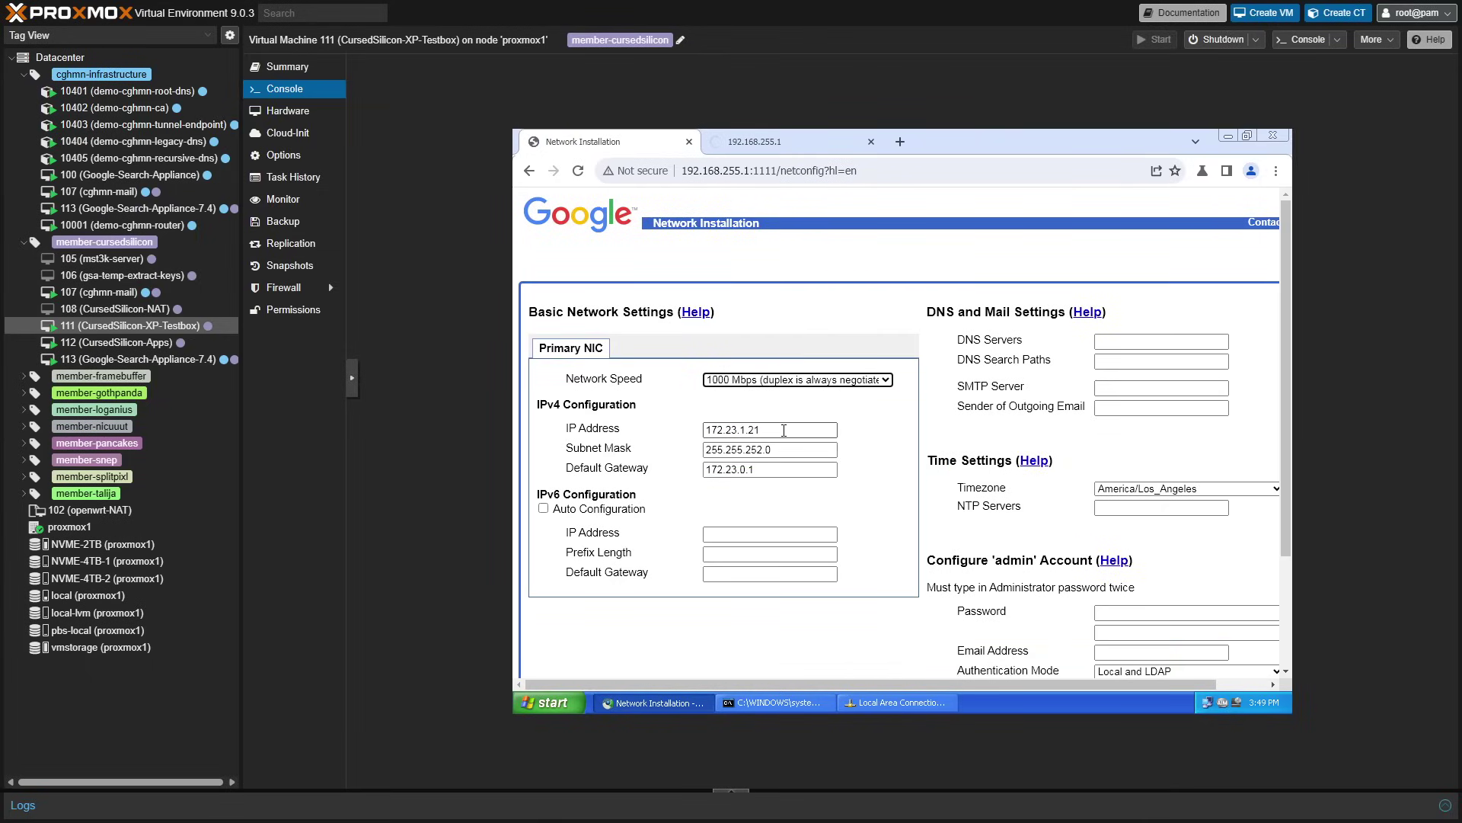
{"action": "double_click", "coordinate": [784, 430]}
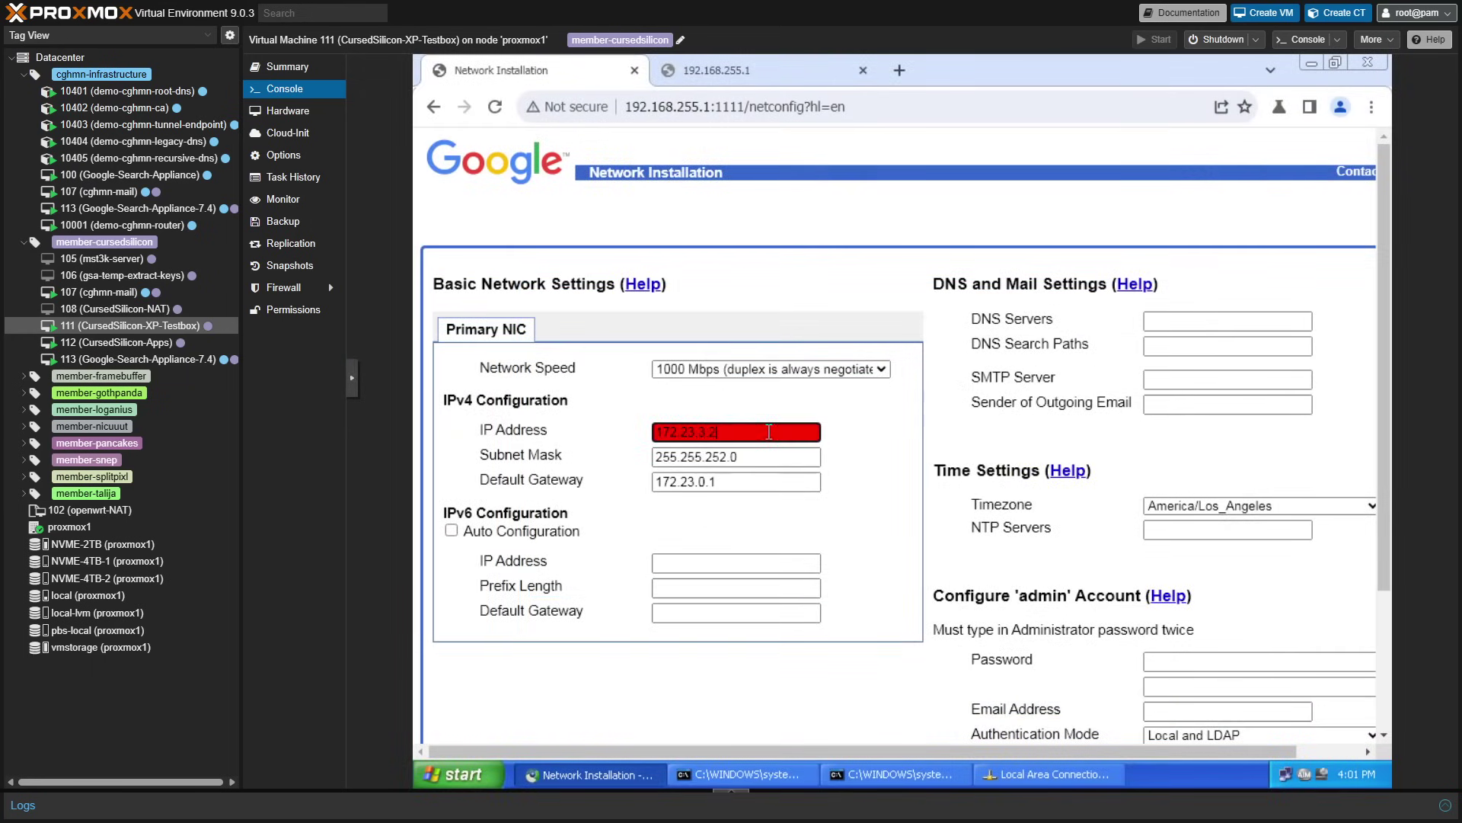
{"action": "type", "text": "172.23.3.242"}
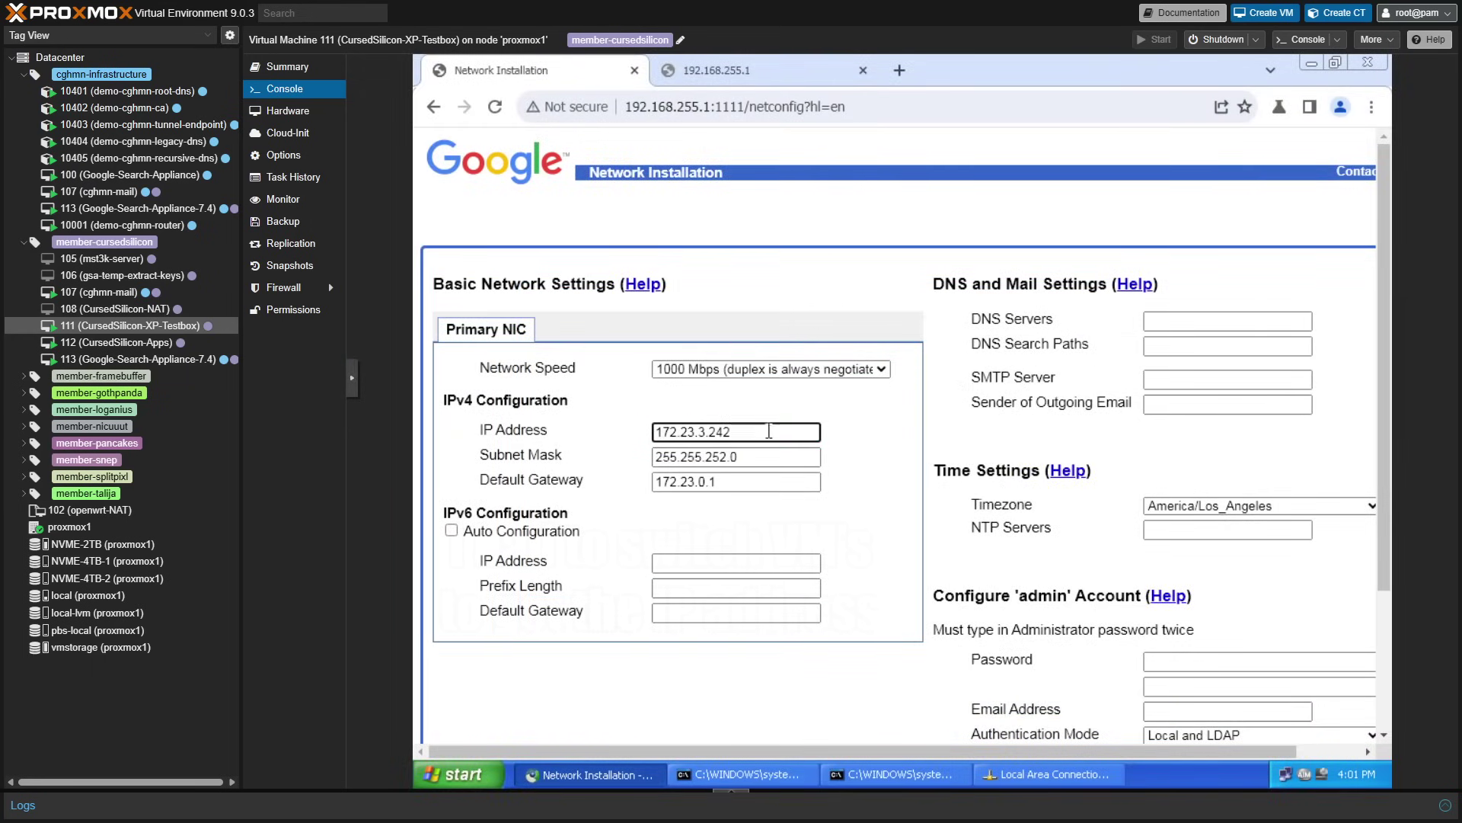
{"action": "double_click", "coordinate": [769, 431]}
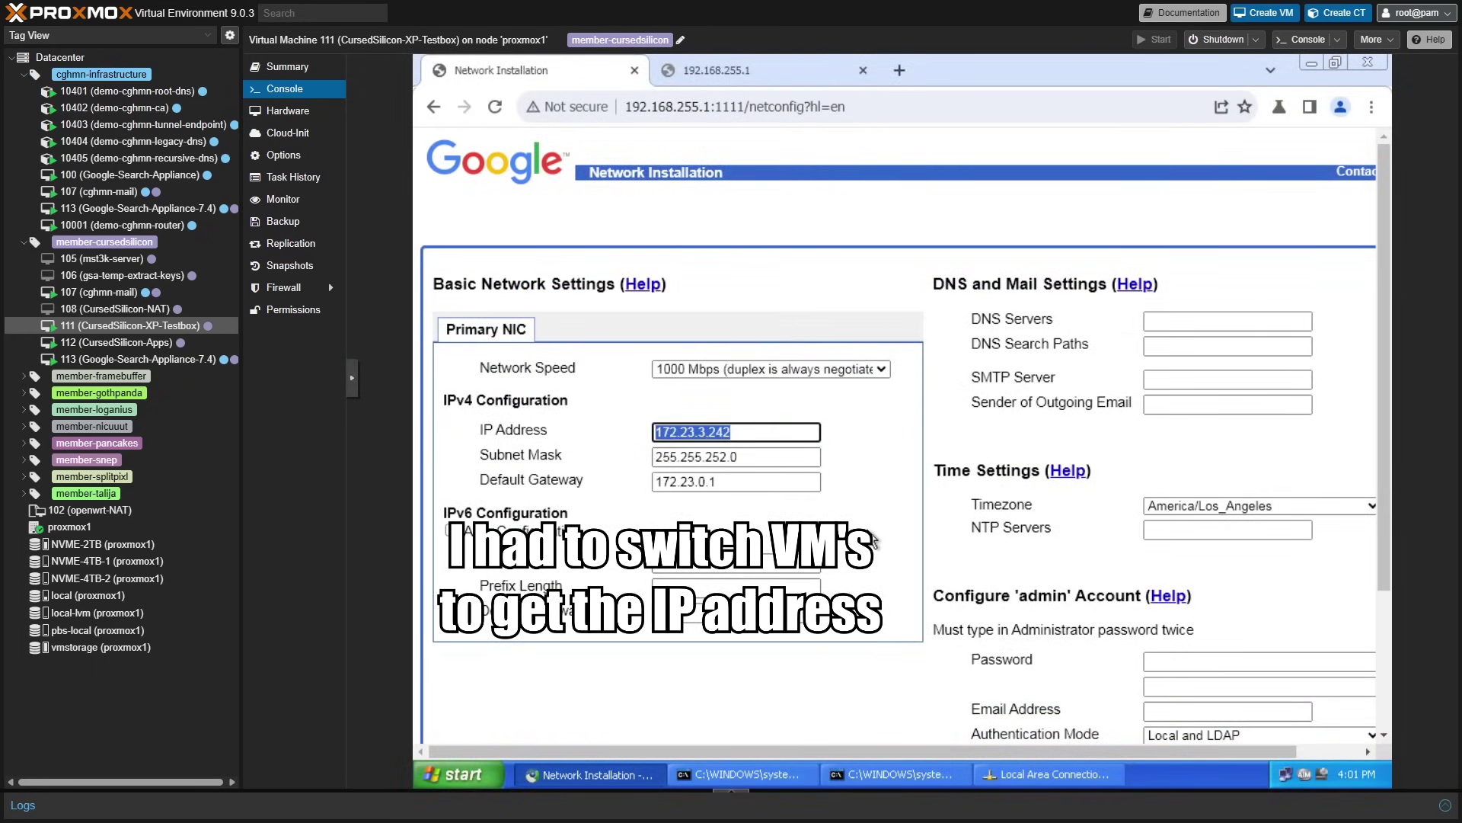
- Enter DNS server 172.23.0.1 and SMTP server cghmn-mail.retro, keeping timezone America/Los_Angeles
{"action": "left_click", "coordinate": [1207, 320]}
{"action": "type", "text": "172"}
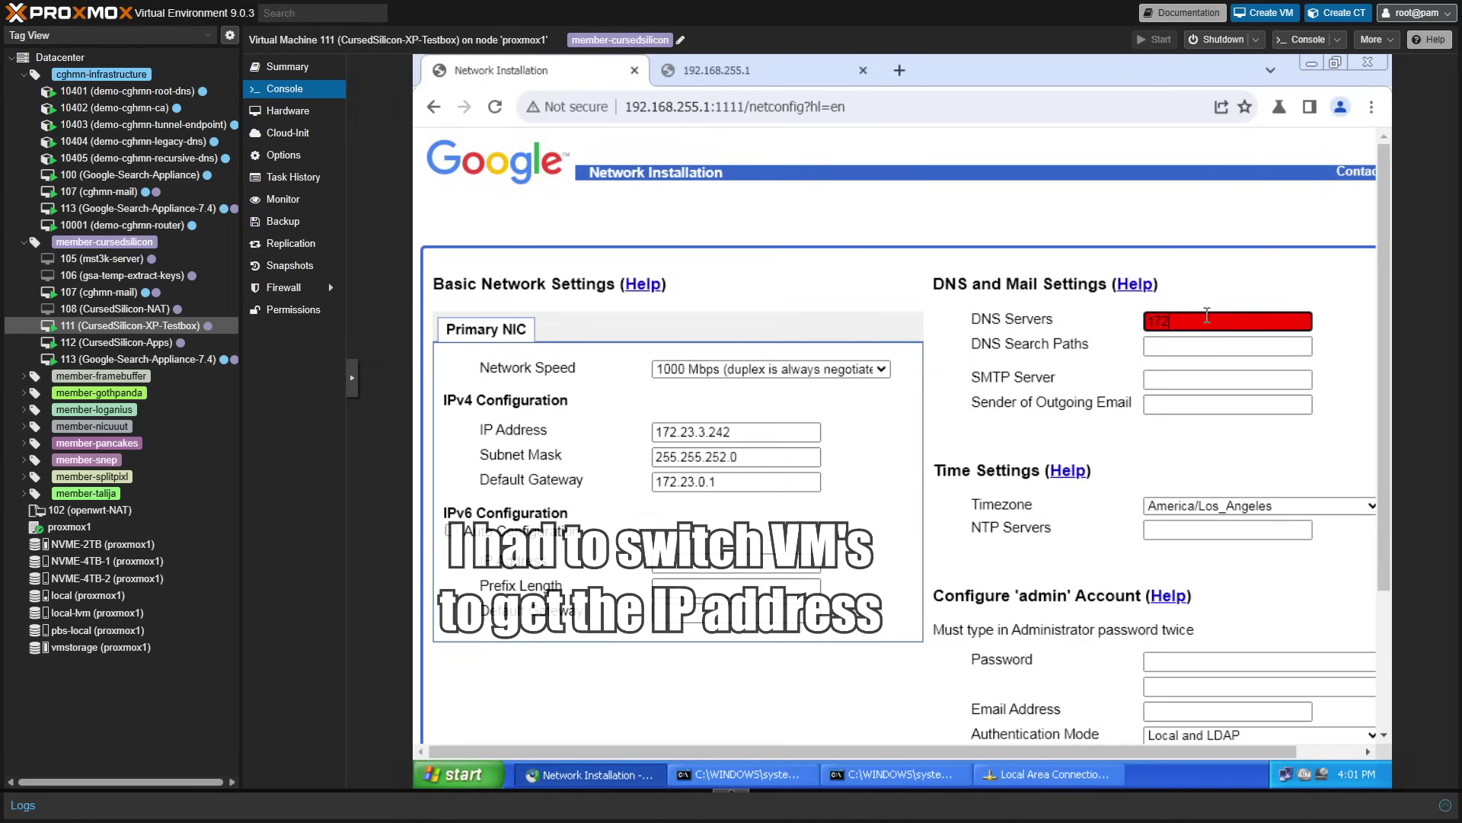
{"action": "type", "text": ".23.0.1"}
{"action": "key", "text": "Tab"}
{"action": "key", "text": "Tab"}
{"action": "type", "text": "c"}
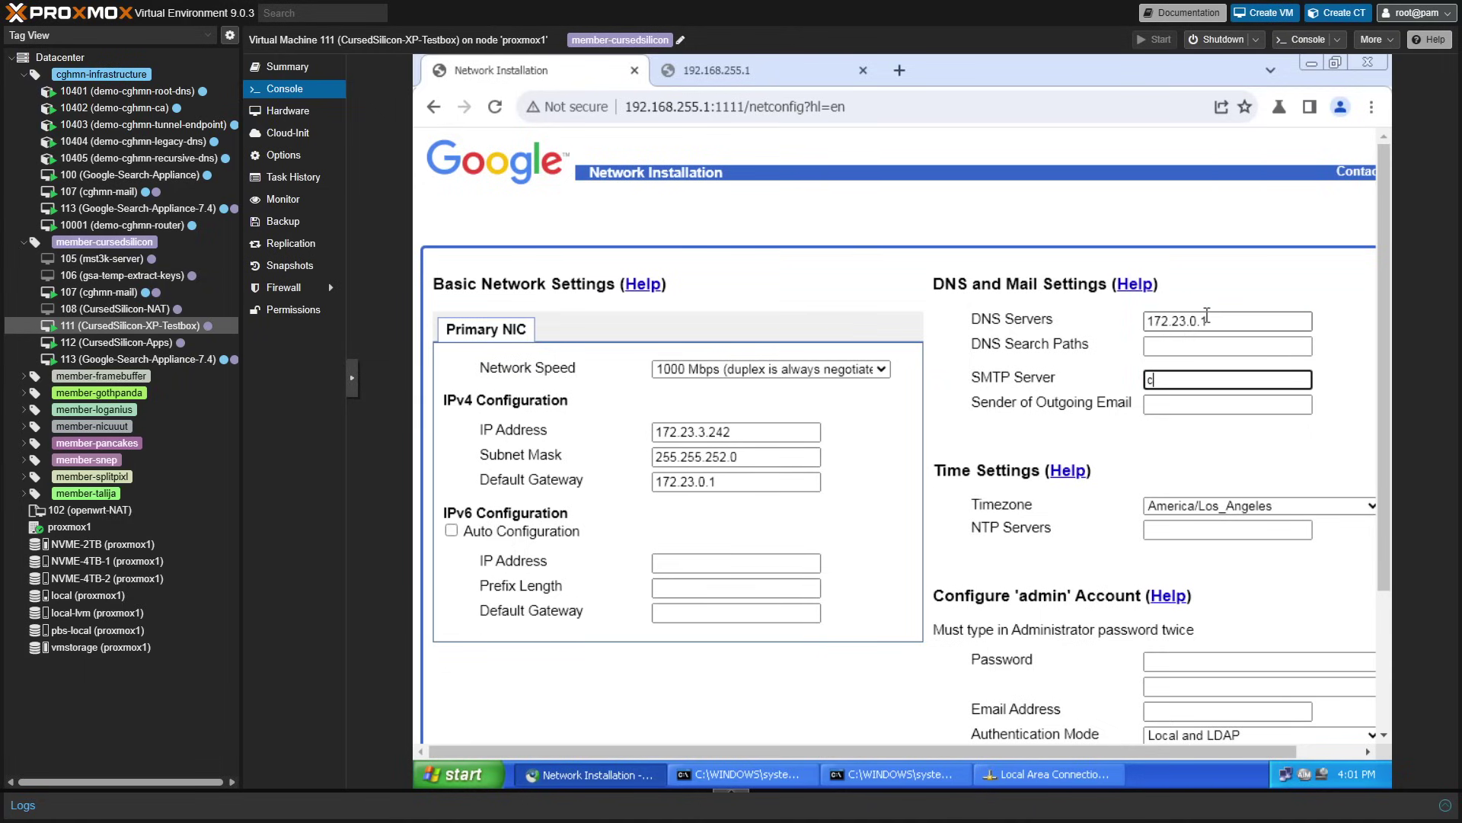
{"action": "type", "text": "ghmn-mail.retro"}
{"action": "key", "text": "ctrl+a"}
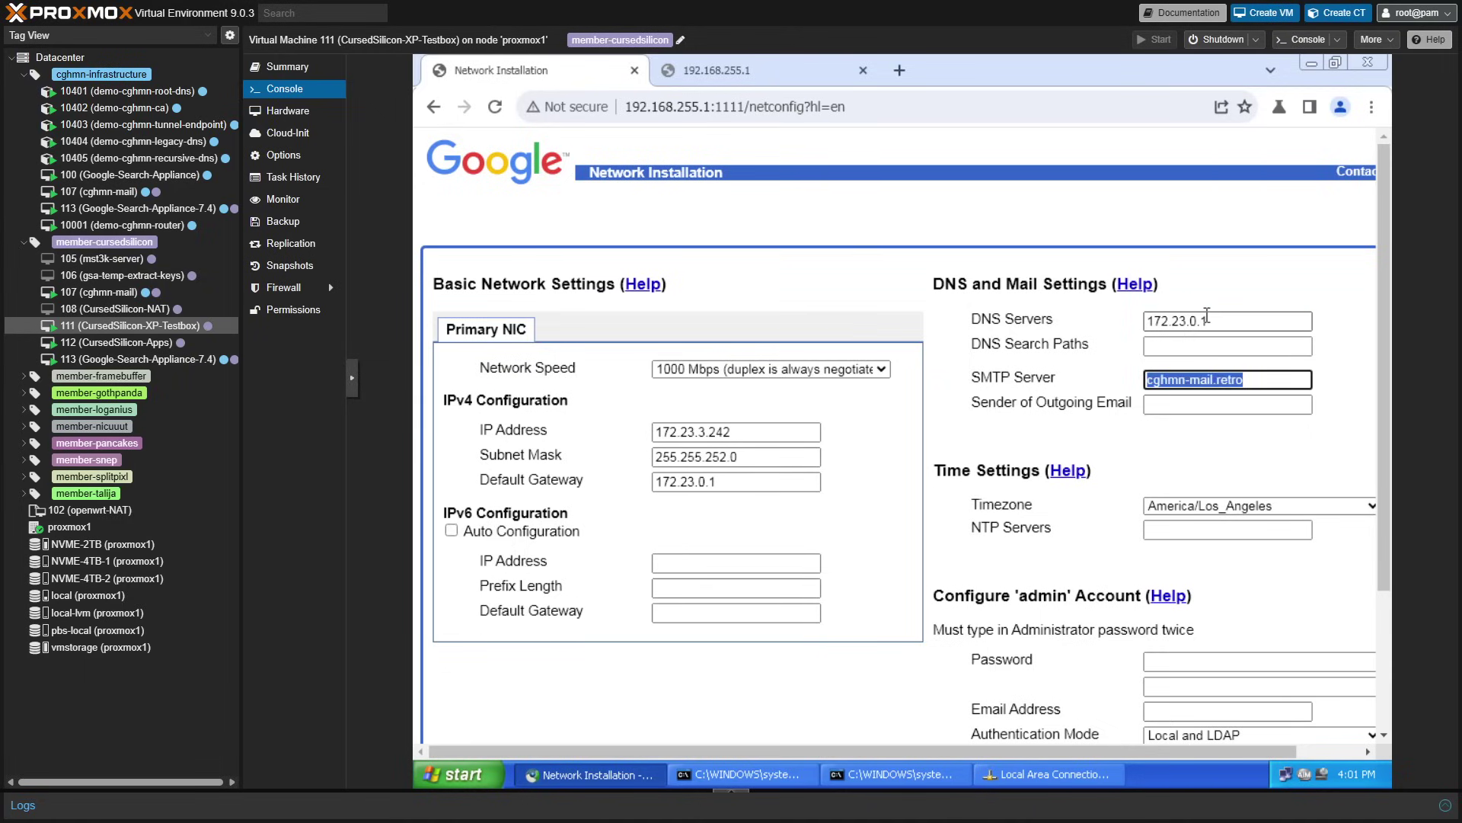
{"action": "key", "text": "Tab"}
{"action": "key", "text": "shift+Tab"}
{"action": "left_click", "coordinate": [1165, 506]}
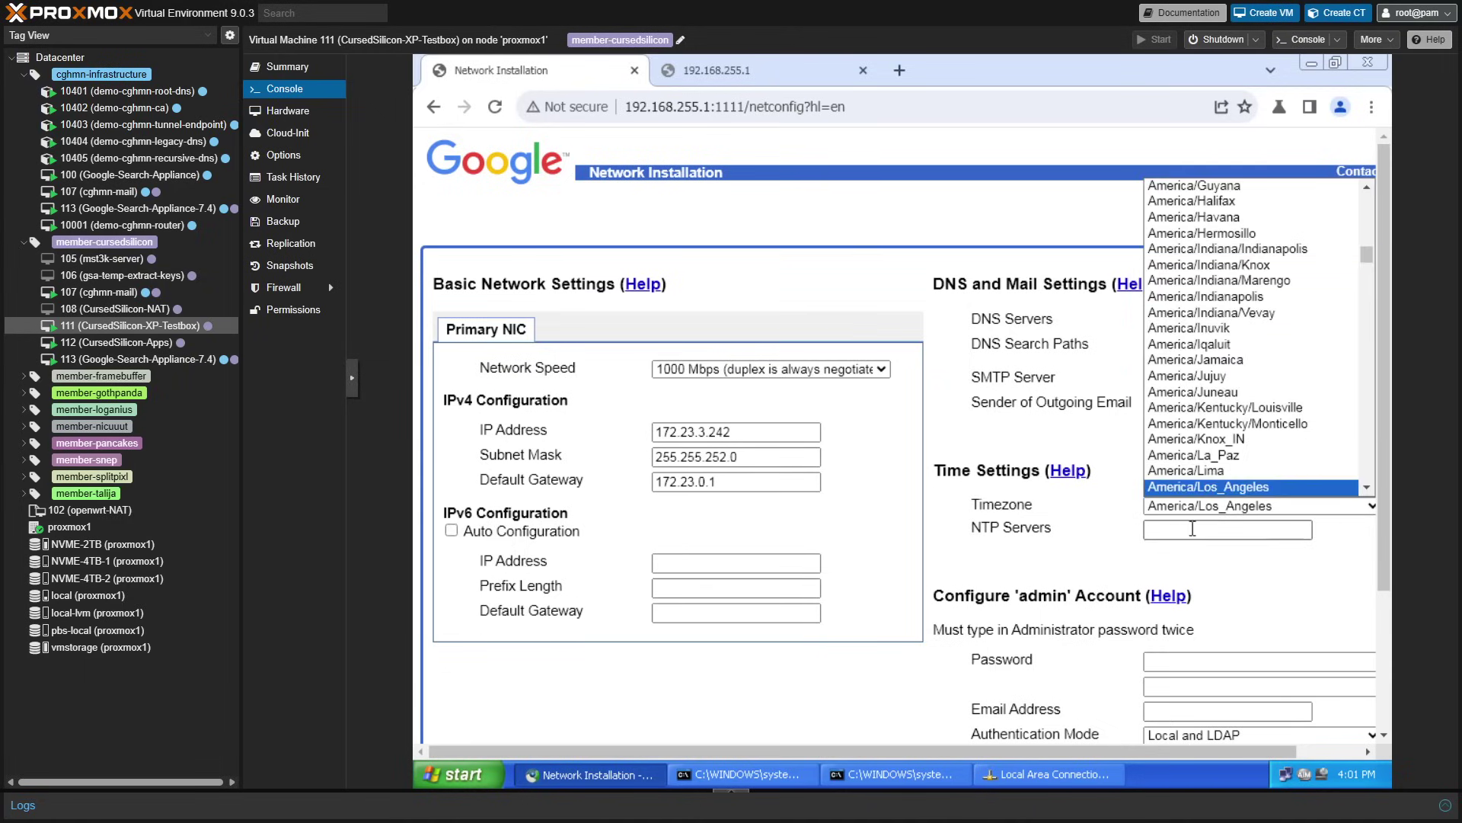
{"action": "left_click", "coordinate": [1108, 500]}
- Replace the Sender of Outgoing Email with the appliance's sender e-mail address
{"action": "left_click", "coordinate": [1229, 409]}
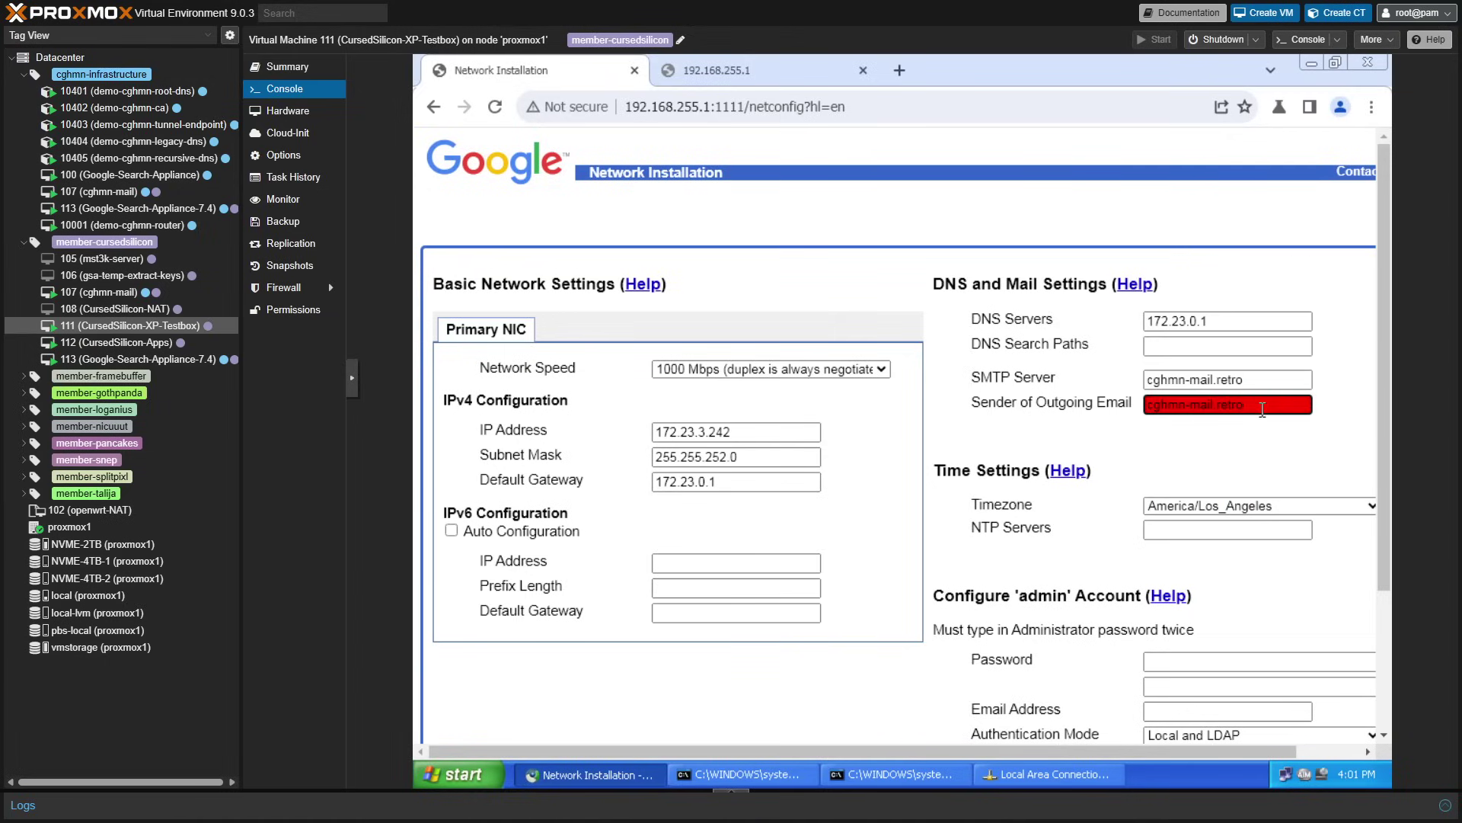
{"action": "key", "text": "ctrl+a"}
{"action": "key", "text": "BackSpace"}
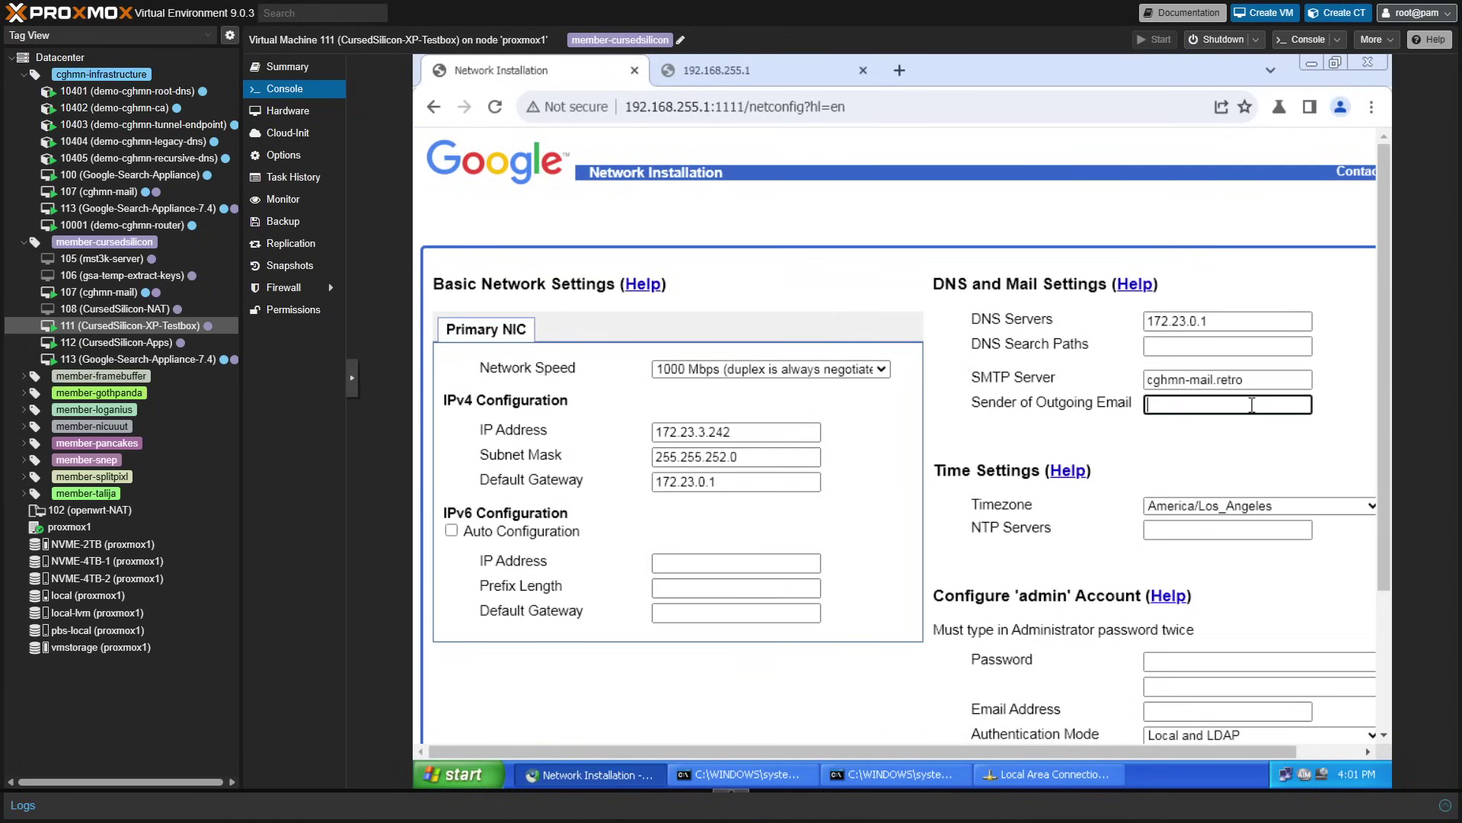
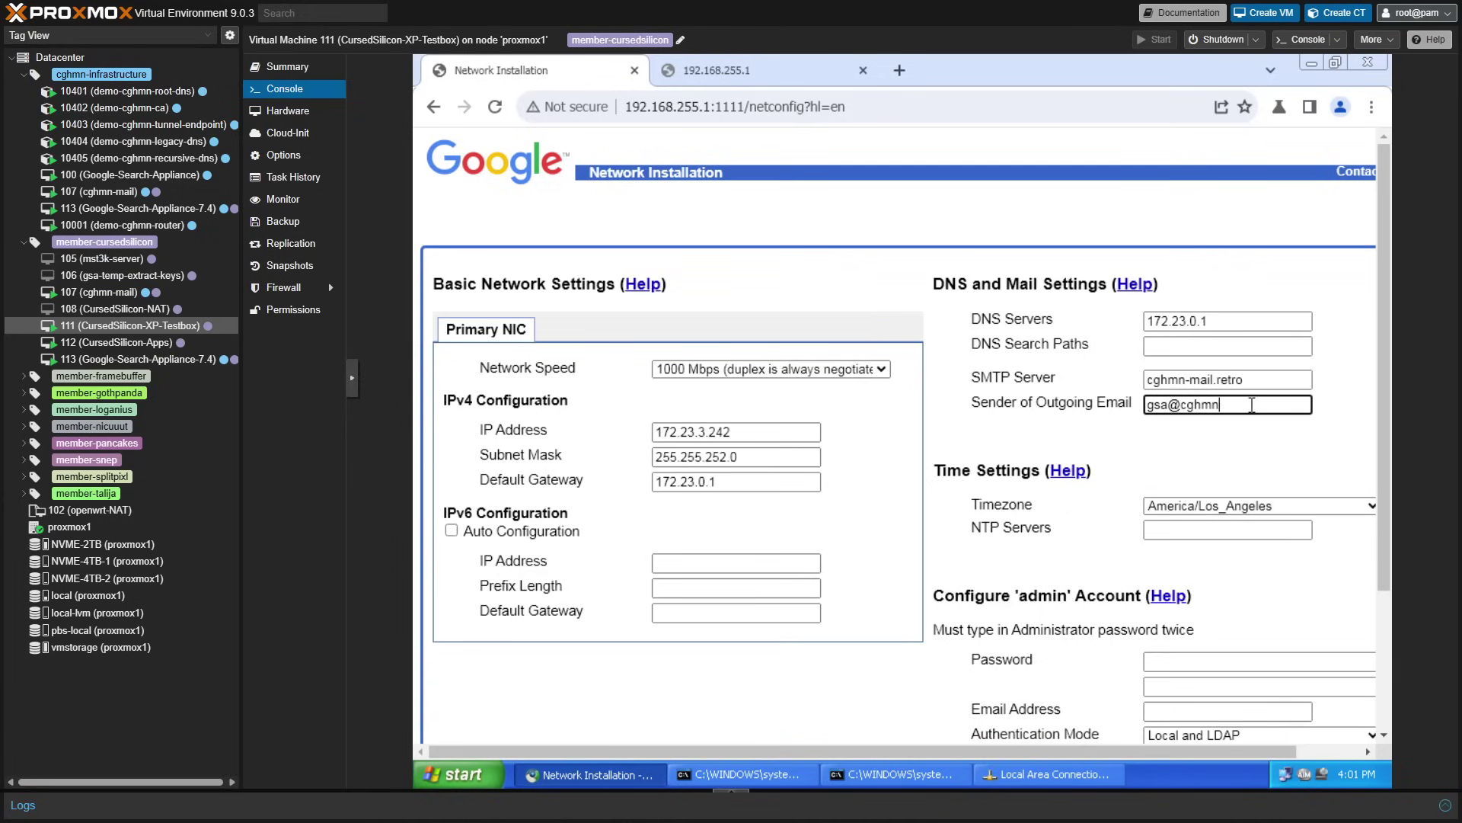
- Enter the admin password and admin e-mail address, and set Authentication Mode to Local
{"action": "left_click", "coordinate": [977, 646]}
{"action": "scroll", "coordinate": [976, 646], "scroll_direction": "down", "scroll_amount": 3}
{"action": "scroll", "coordinate": [1043, 702], "scroll_direction": "up", "scroll_amount": 2}
{"action": "scroll", "coordinate": [1074, 695], "scroll_direction": "down", "scroll_amount": 1}
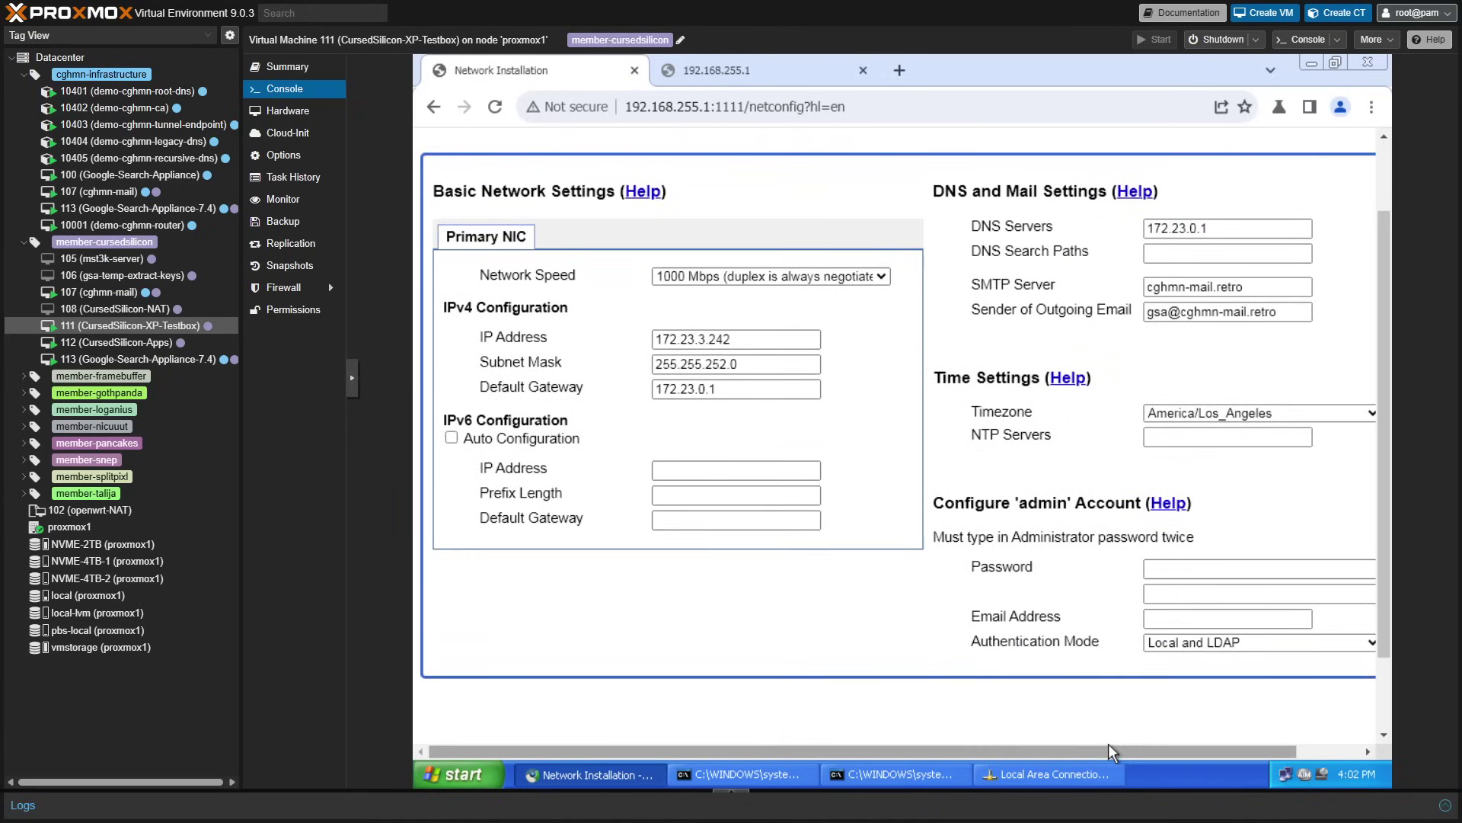
{"action": "left_click_drag", "start_coordinate": [1108, 744], "coordinate": [1209, 714]}
{"action": "left_click", "coordinate": [1114, 569]}
{"action": "type", "text": "*****"}
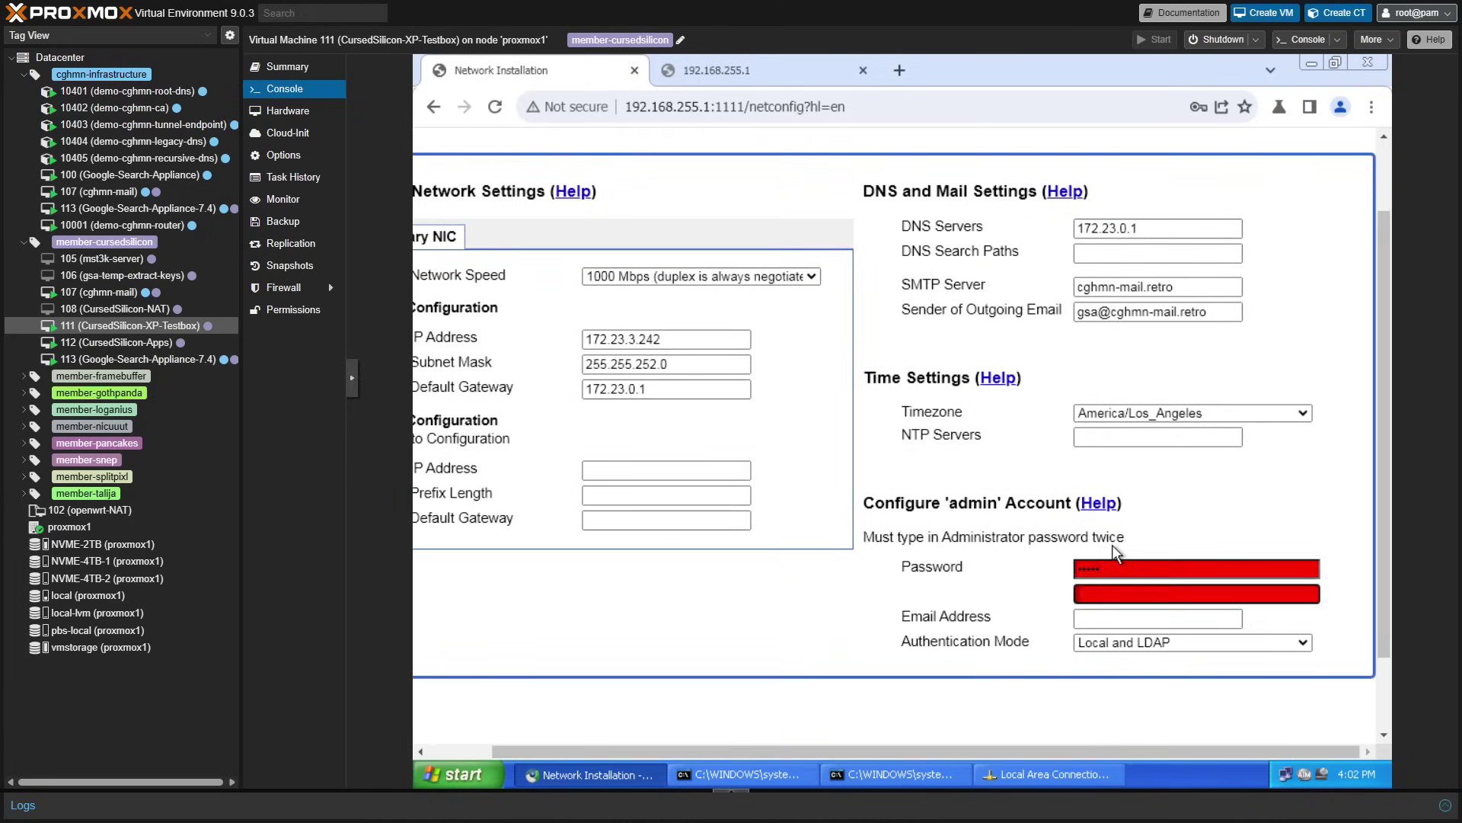
{"action": "type", "text": "*****"}
{"action": "key", "text": "Tab"}
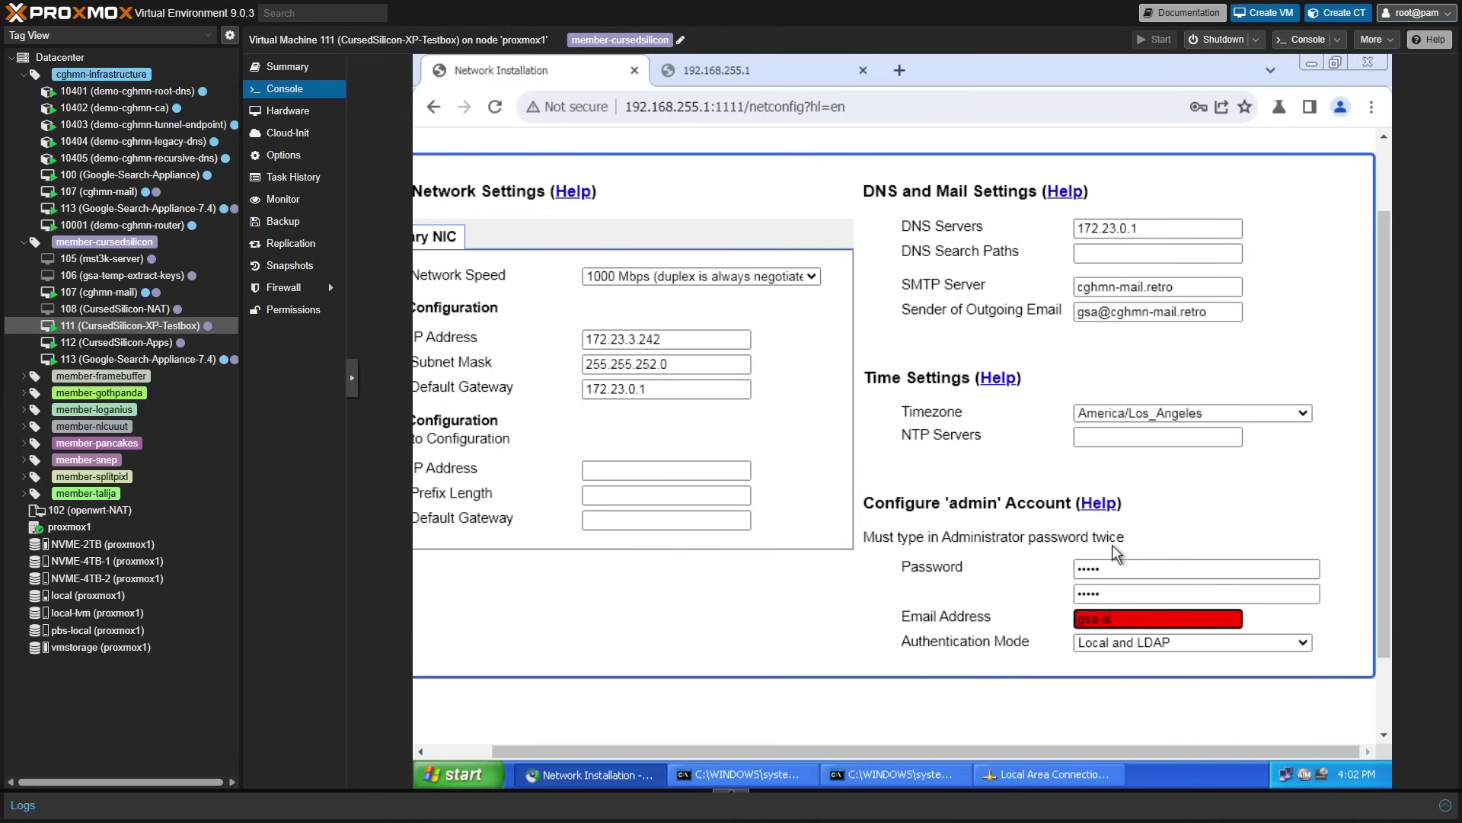
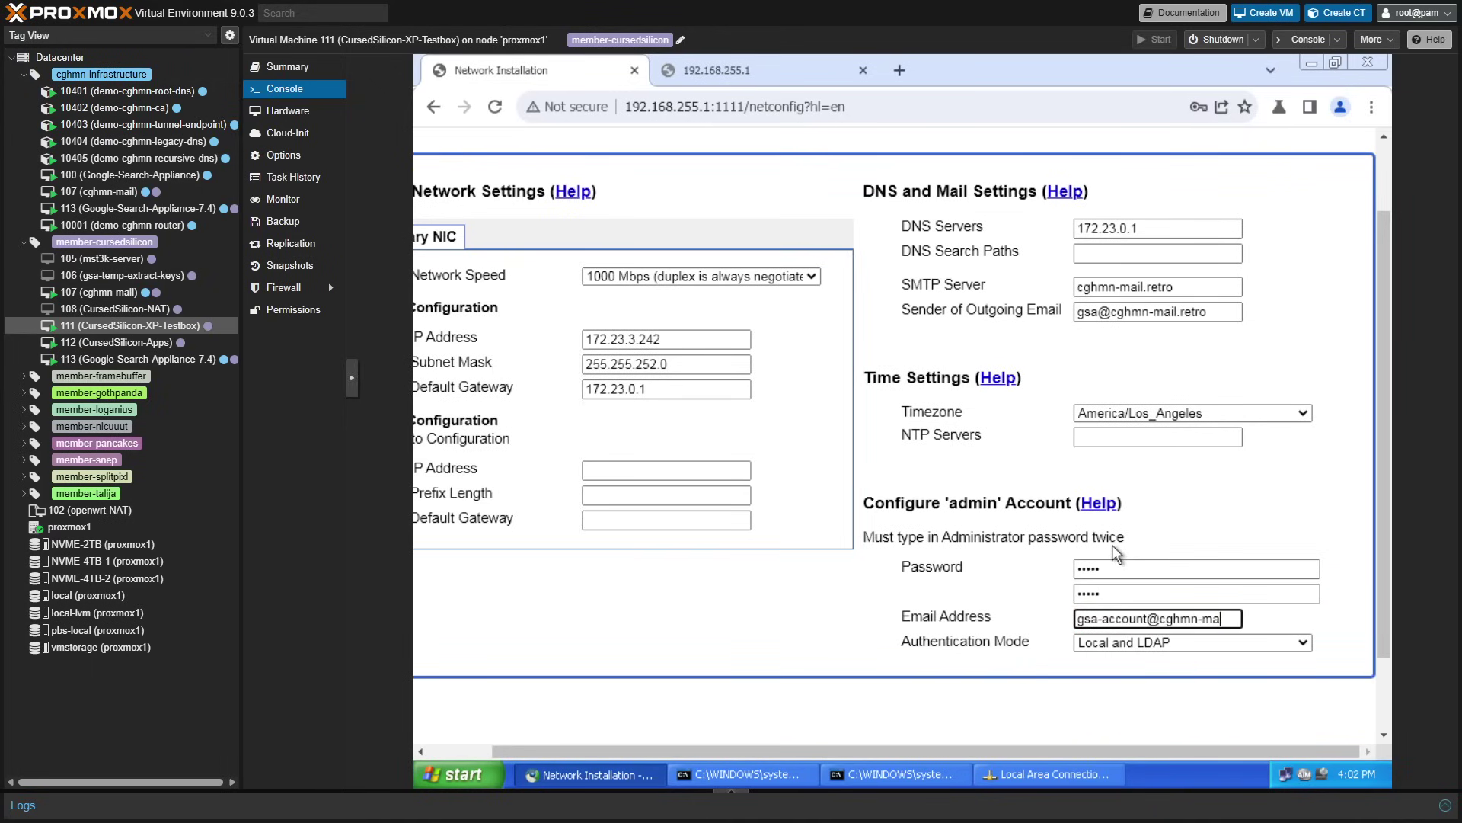
{"action": "left_click", "coordinate": [1150, 643]}
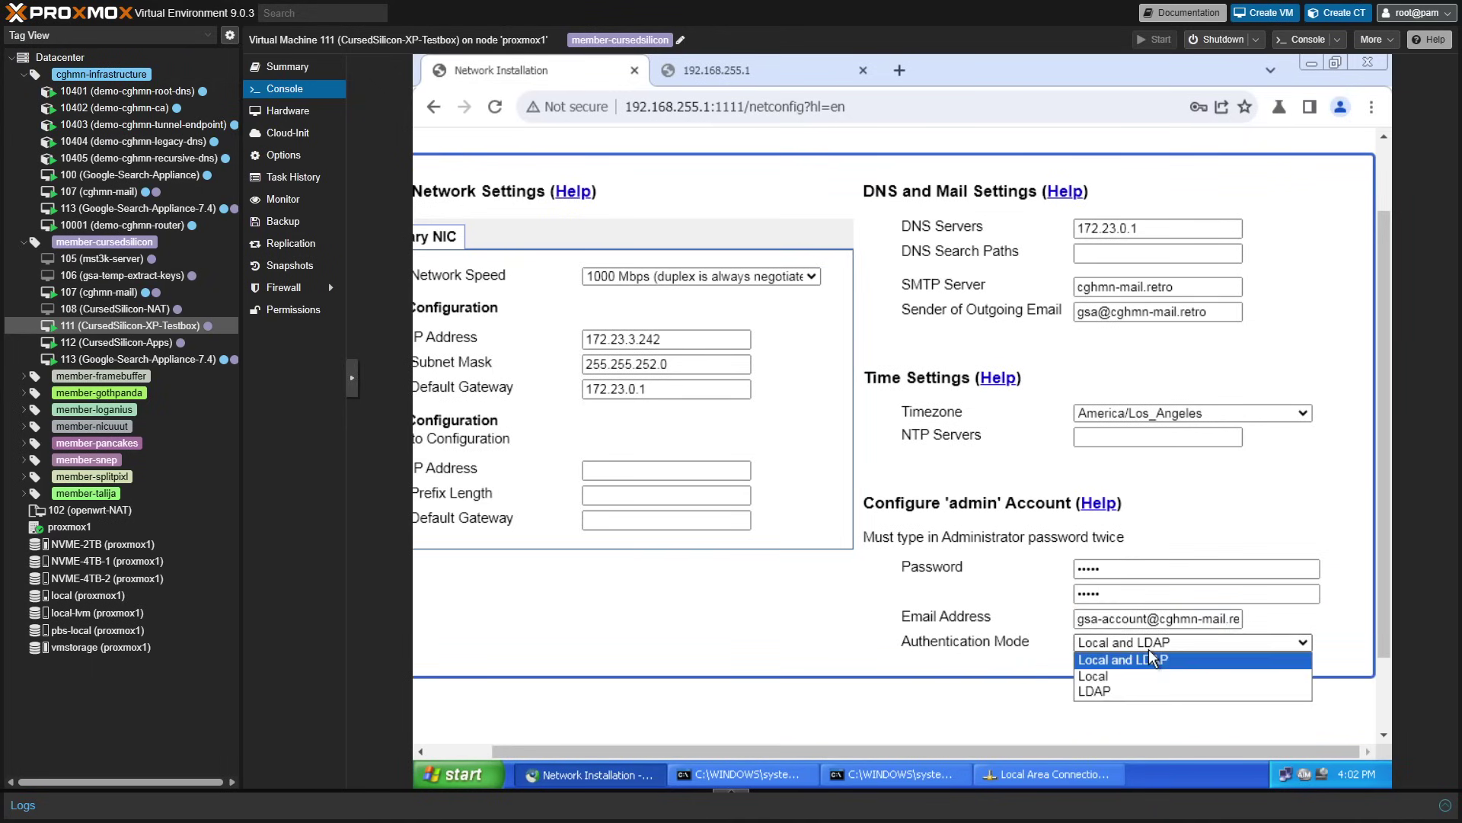
{"action": "left_click", "coordinate": [1092, 676]}
- Set the noVNC console Scaling mode to None to show the VM at native size
{"action": "left_click", "coordinate": [352, 377]}
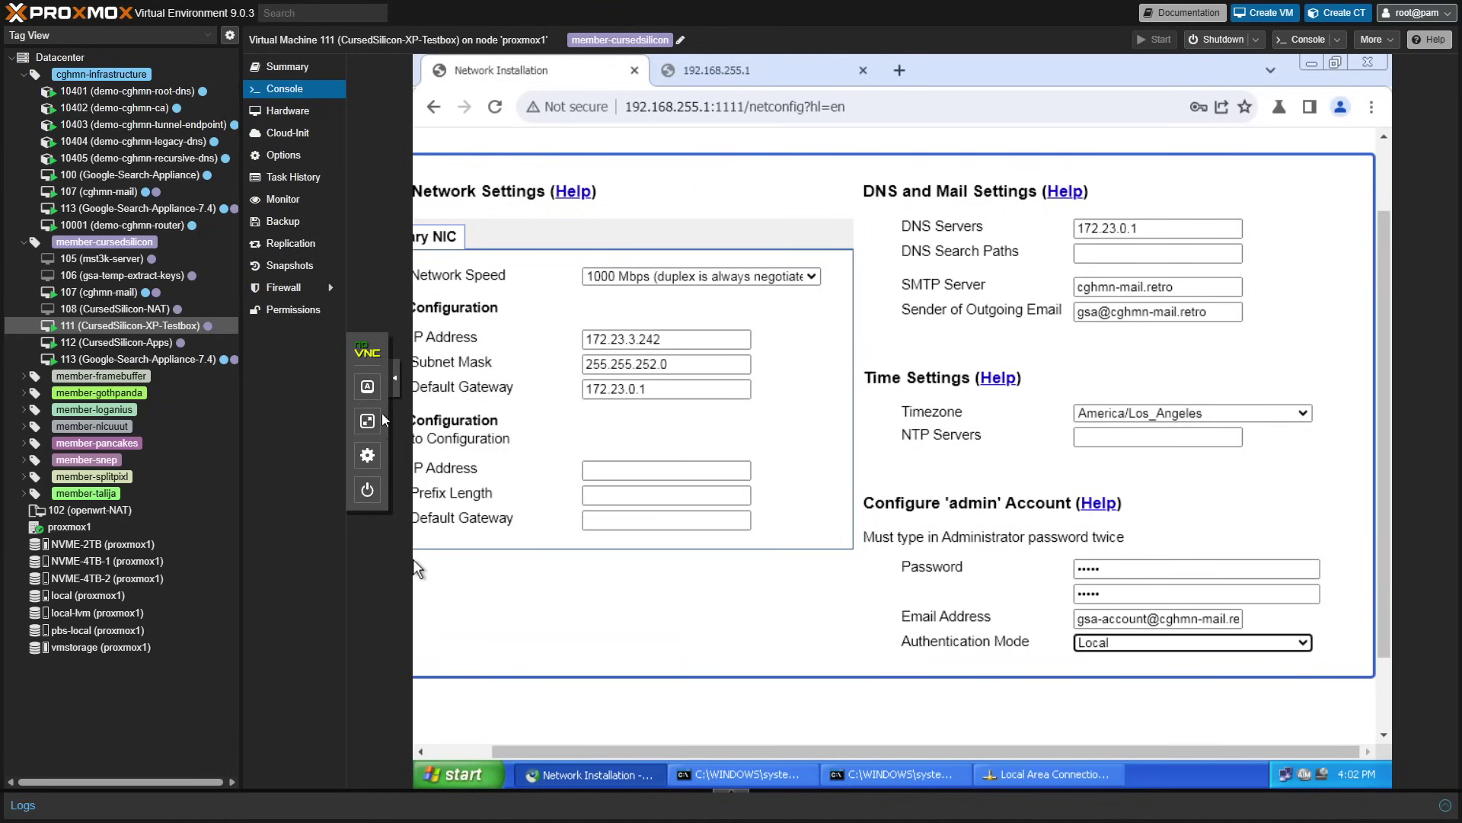
{"action": "left_click", "coordinate": [369, 458]}
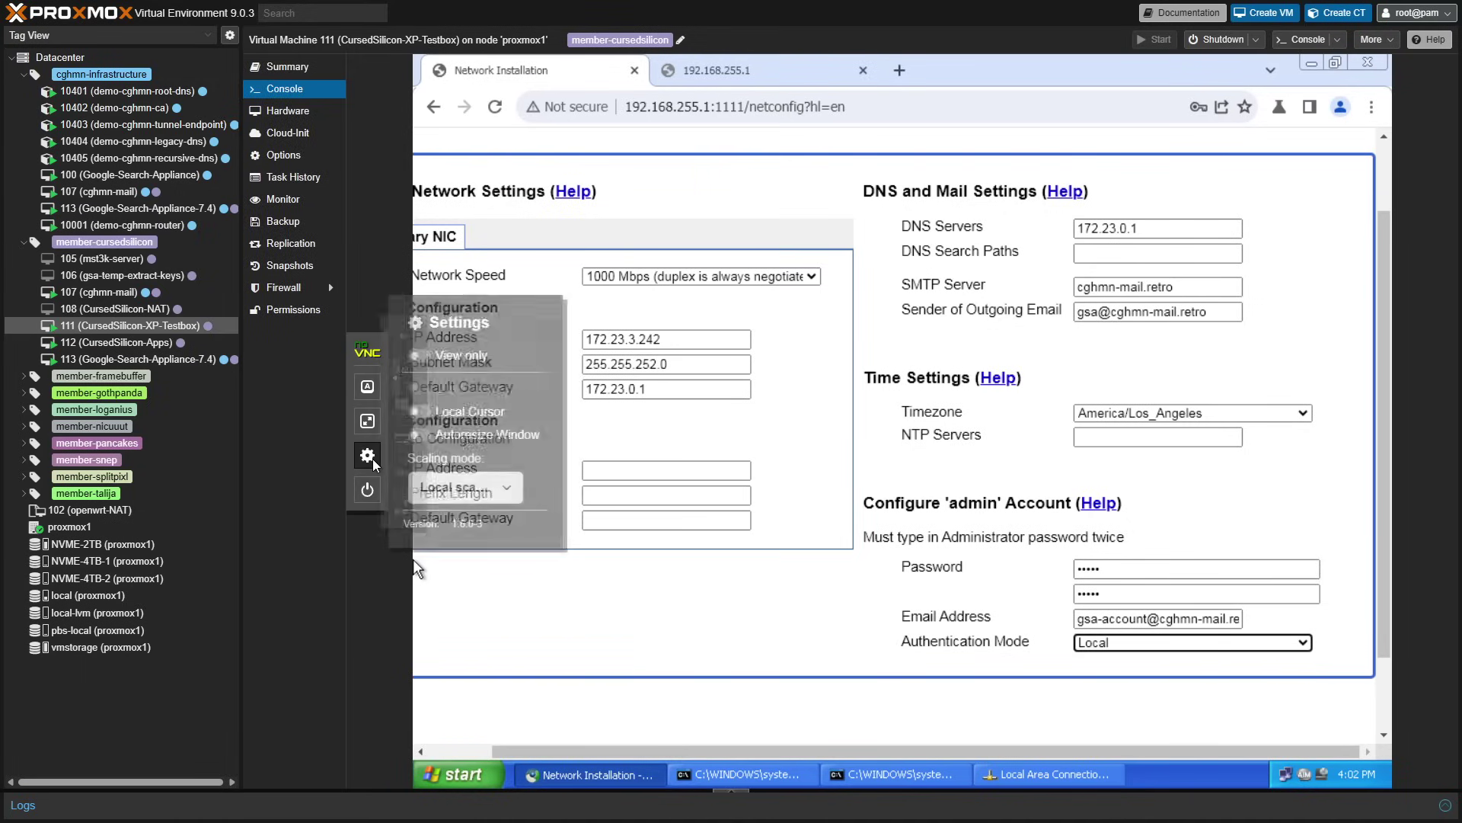
{"action": "left_click", "coordinate": [465, 487]}
{"action": "left_click", "coordinate": [454, 512]}
{"action": "scroll", "coordinate": [754, 623], "scroll_direction": "down", "scroll_amount": 1}
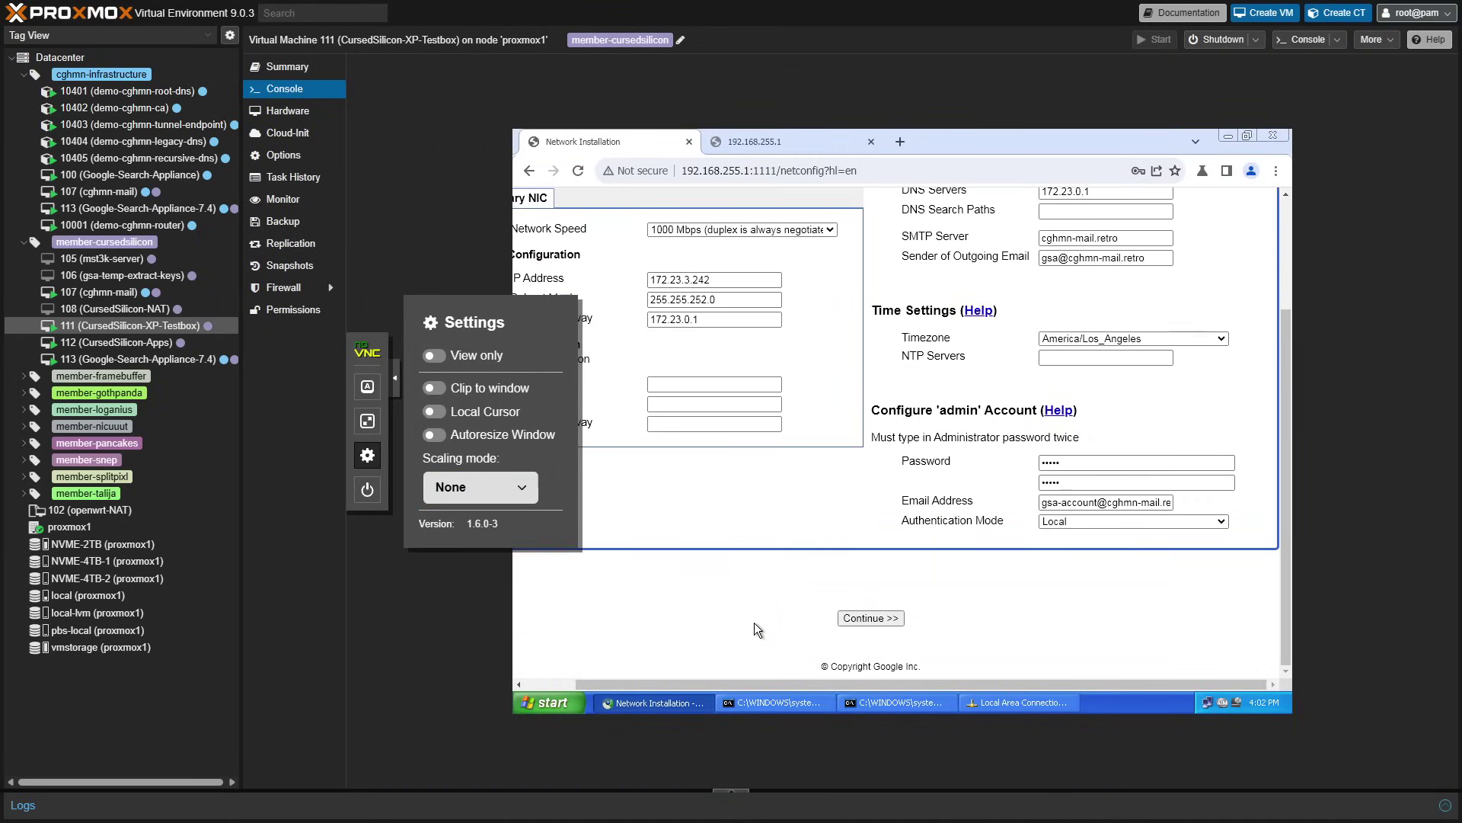
- Submit the network settings, decline saving the password, and accept the license to continue
{"action": "left_click", "coordinate": [870, 618]}
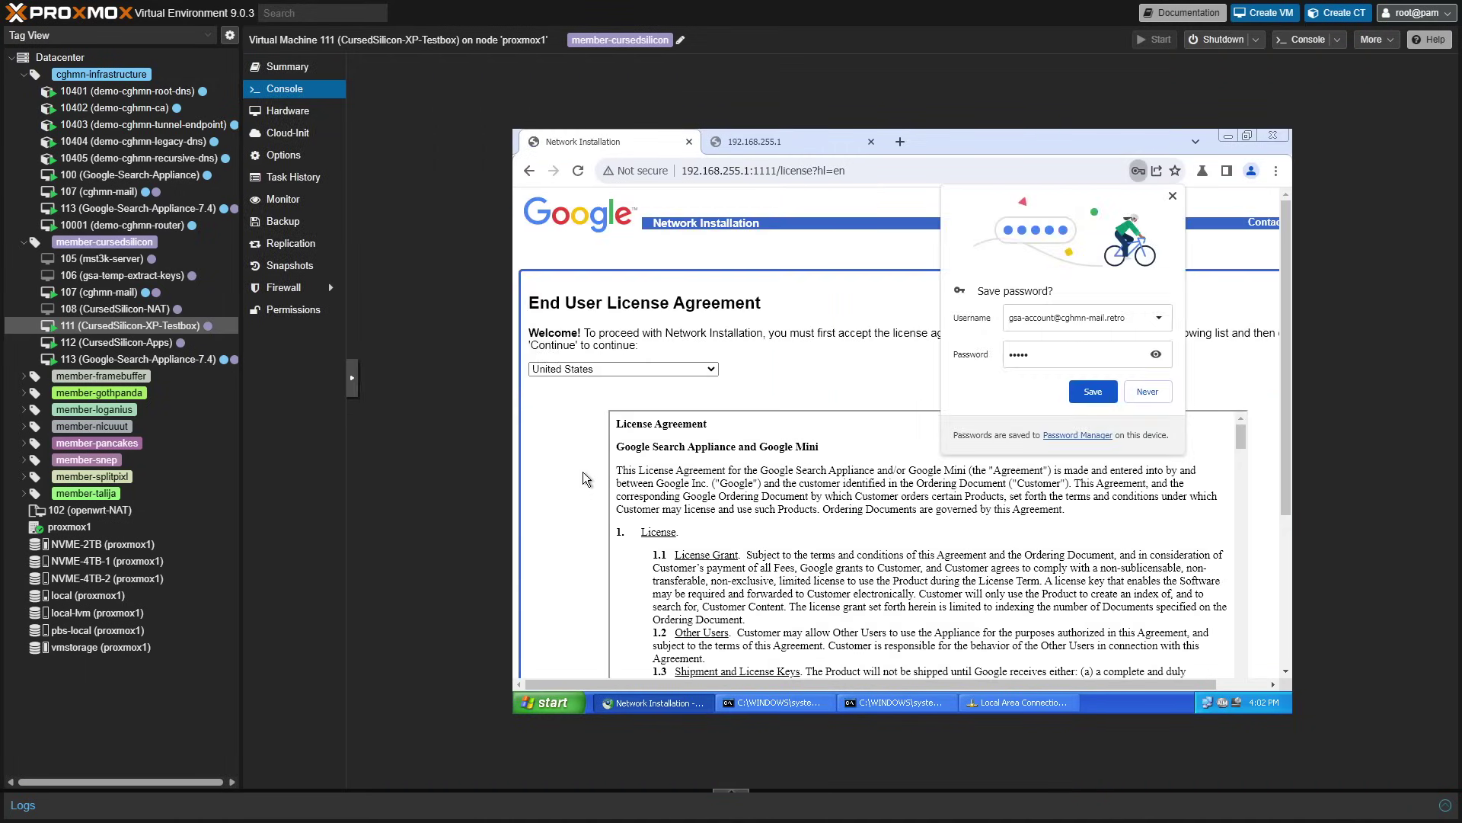
{"action": "left_click", "coordinate": [1132, 382]}
{"action": "scroll", "coordinate": [515, 431], "scroll_direction": "down", "scroll_amount": 3}
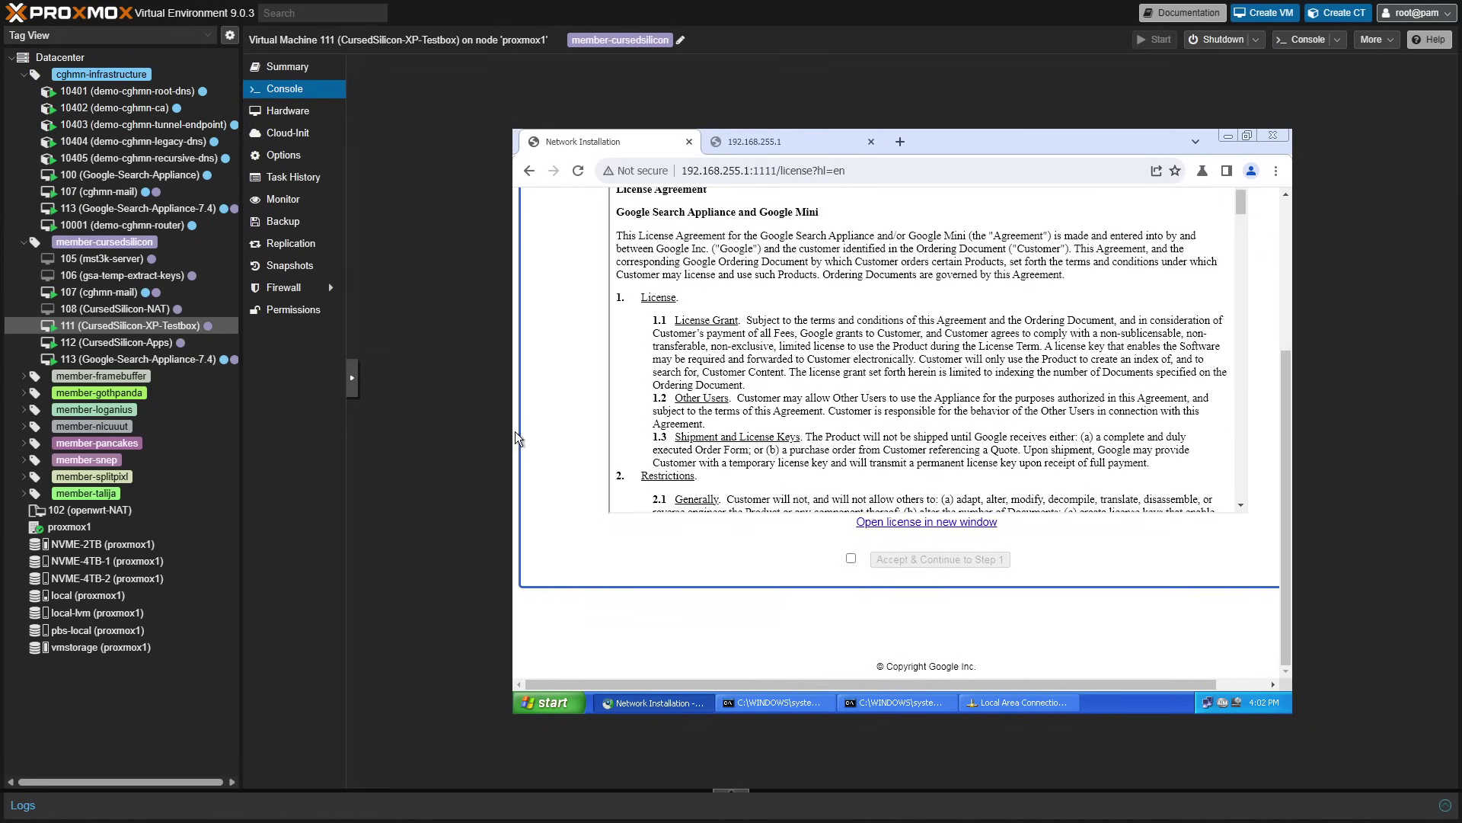
{"action": "left_click", "coordinate": [850, 558]}
{"action": "left_click", "coordinate": [903, 565]}
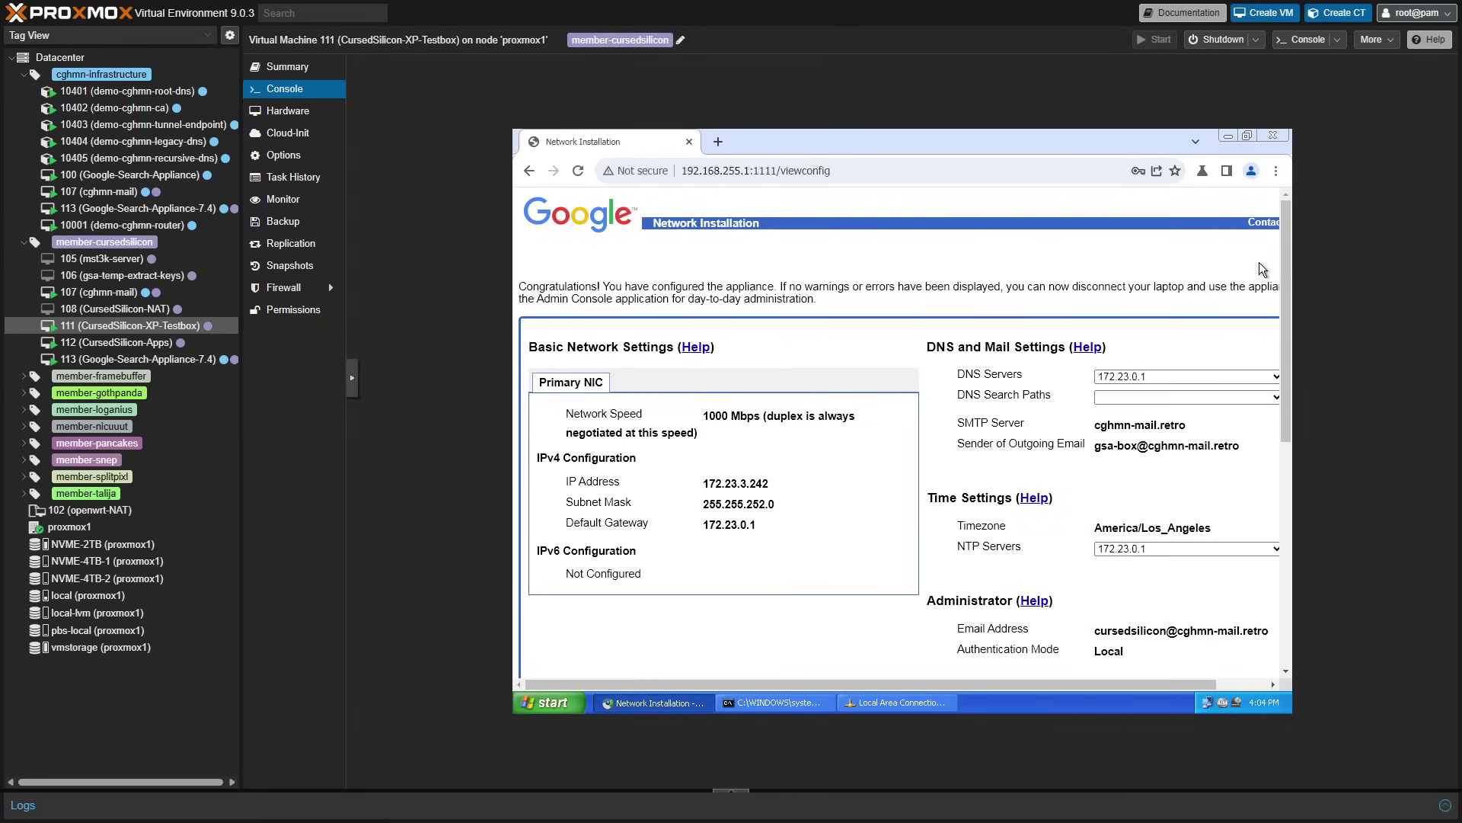
- Scroll through the configuration summary and open the VM's Hardware view
{"action": "scroll", "coordinate": [1134, 342], "scroll_direction": "right", "scroll_amount": 1}
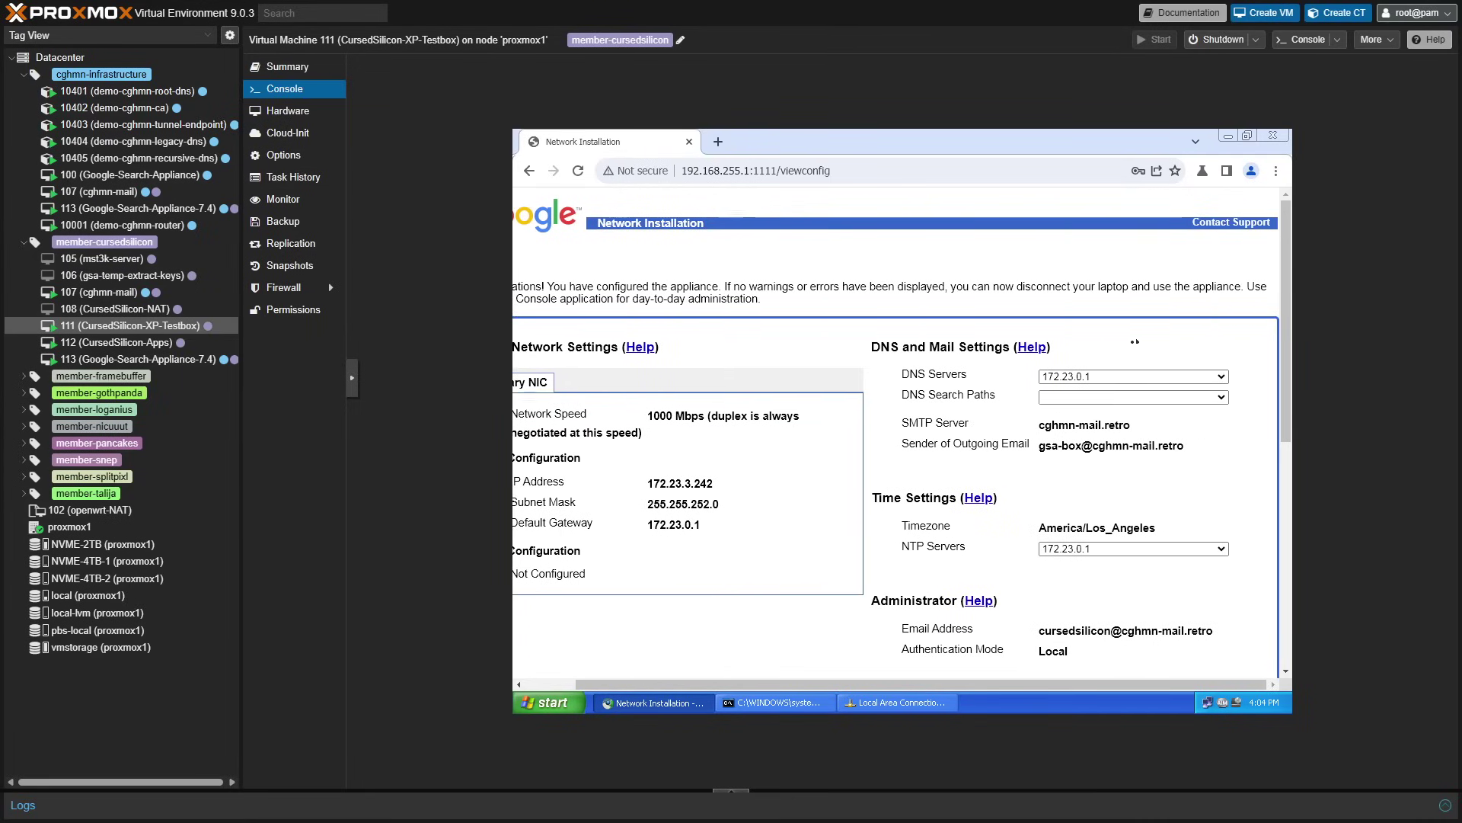
{"action": "scroll", "coordinate": [797, 341], "scroll_direction": "left", "scroll_amount": 1}
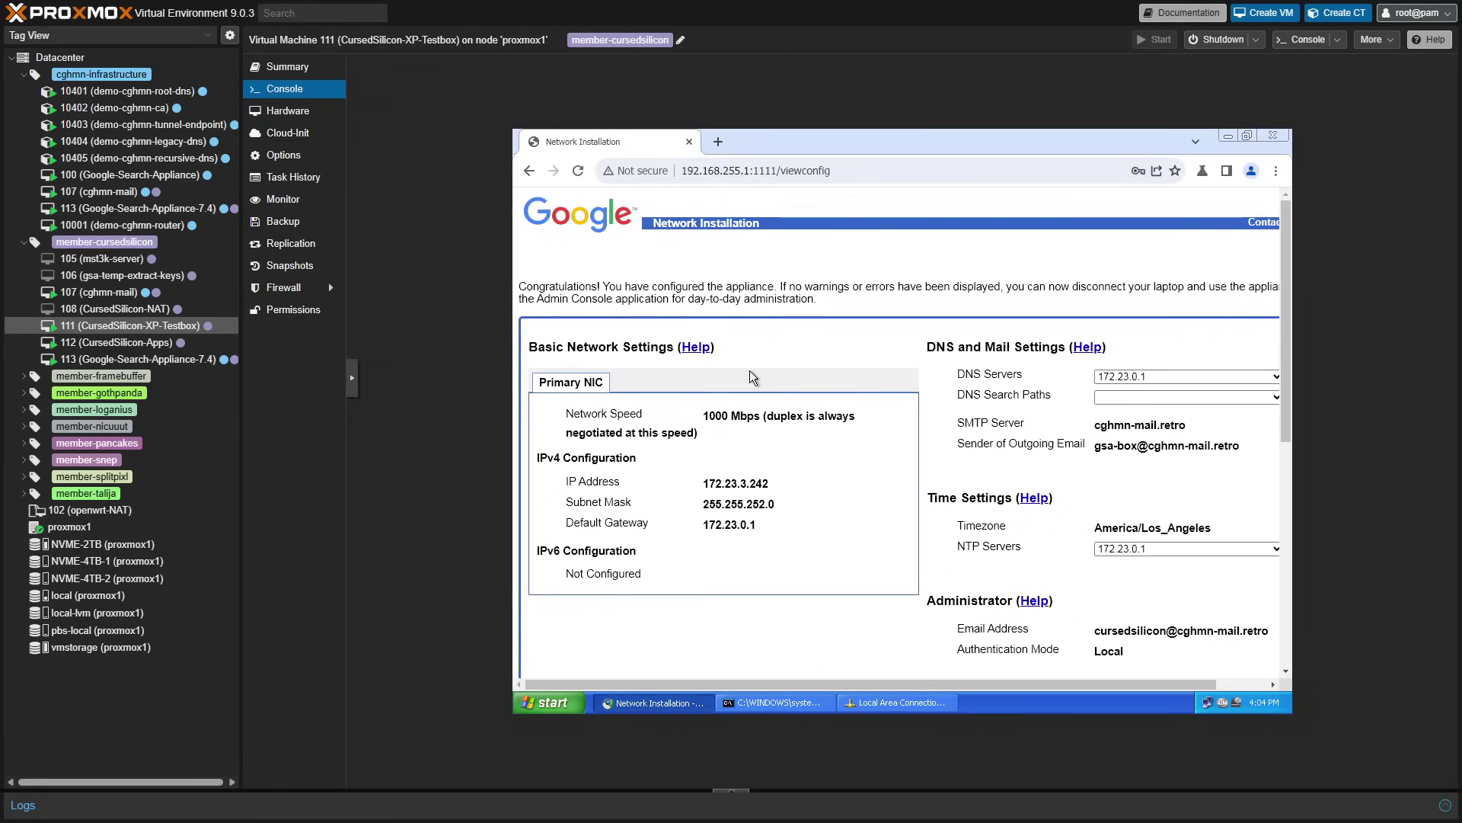
{"action": "scroll", "coordinate": [749, 371], "scroll_direction": "down", "scroll_amount": 2}
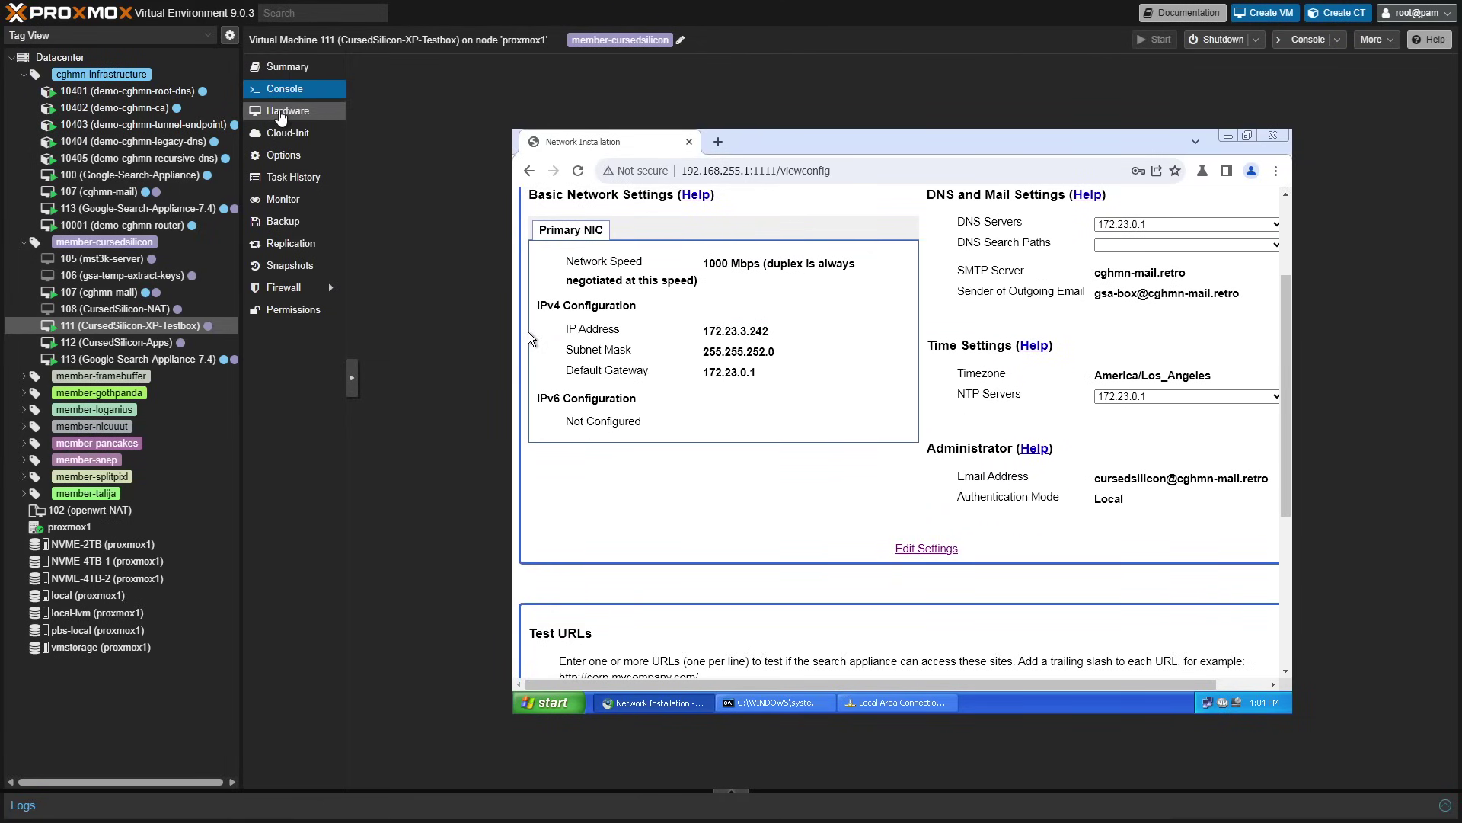
{"action": "left_click", "coordinate": [281, 112]}
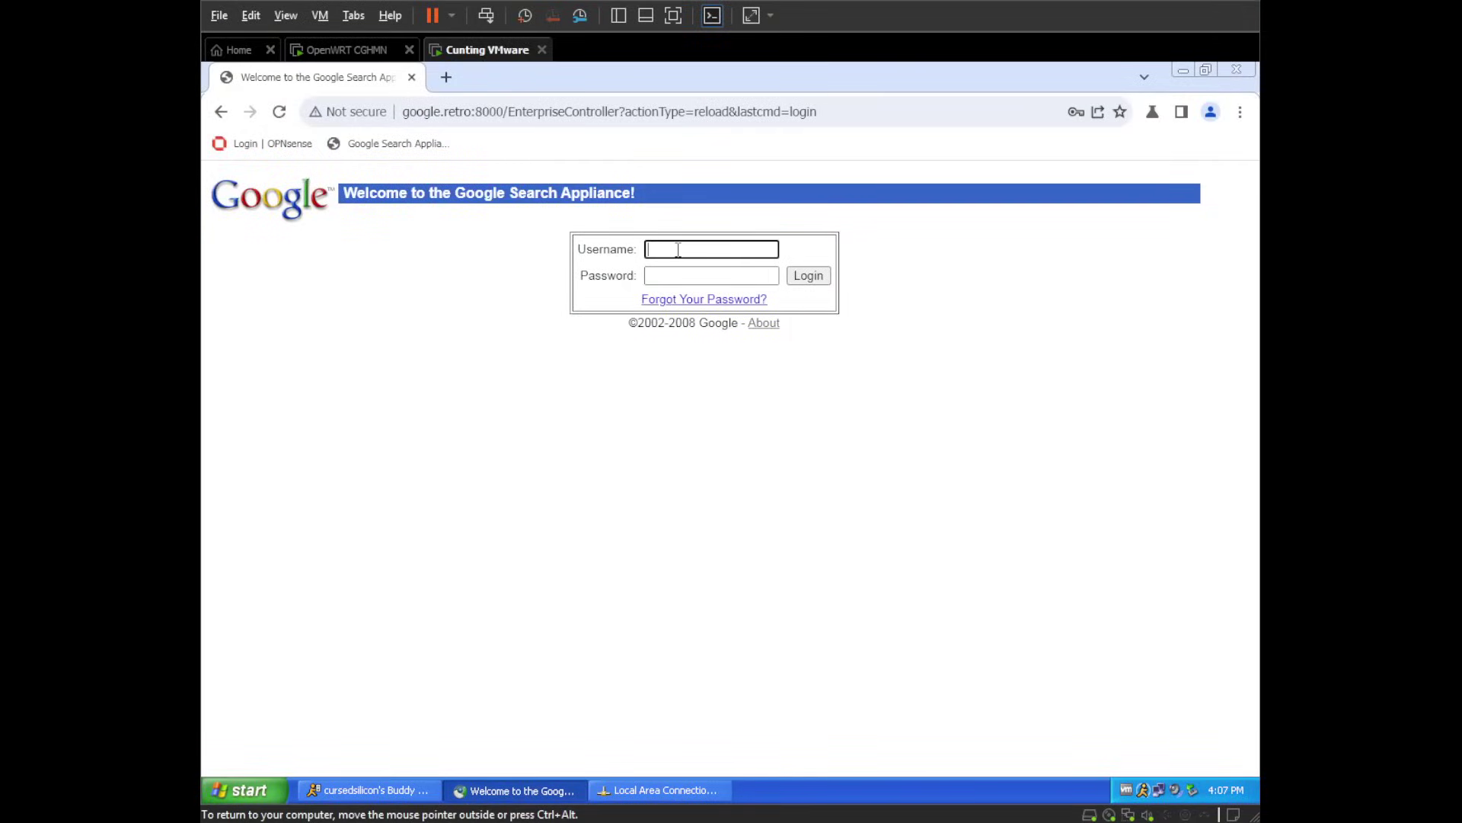
- Attempt signing in as admin on the Search Appliance login page, which gets rejected
{"action": "type", "text": "admin"}
{"action": "key", "text": "Tab"}
{"action": "type", "text": "admin"}
{"action": "key", "text": "Return"}
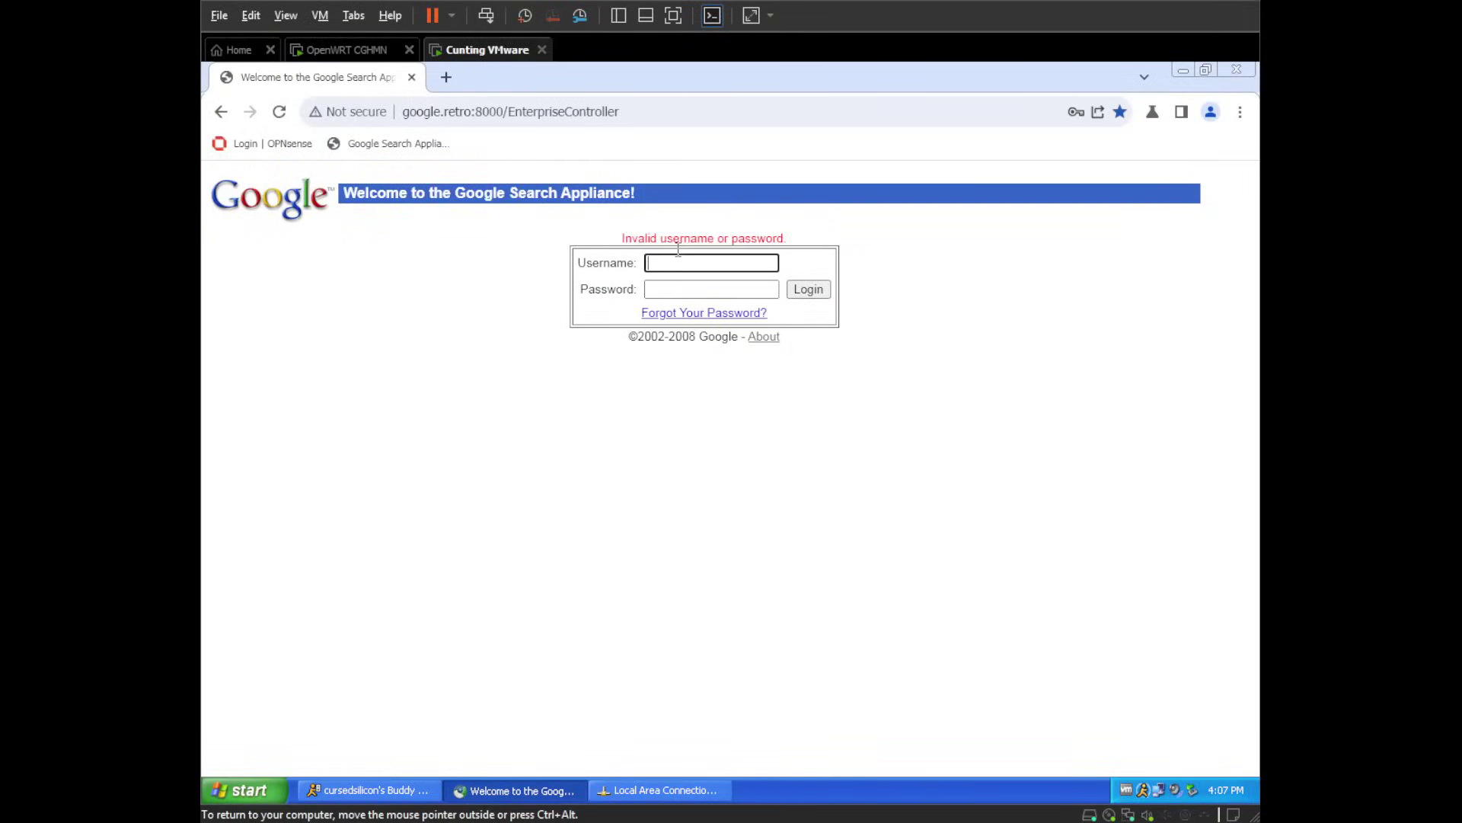
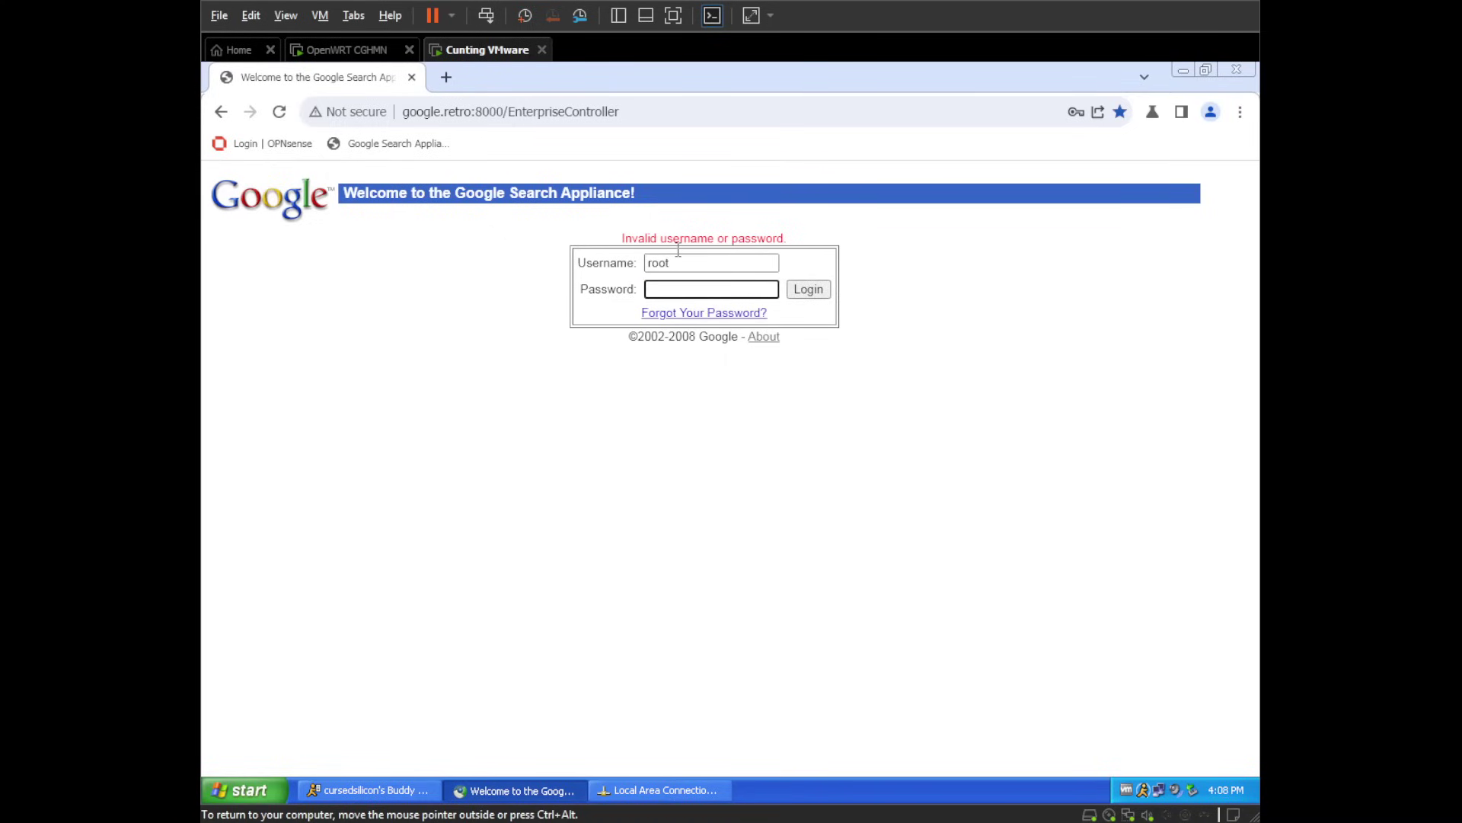
- Log into the old console with the saved admin credentials and open the Connector Managers page
{"action": "left_click", "coordinate": [703, 261]}
{"action": "double_click", "coordinate": [697, 257]}
{"action": "key", "text": "BackSpace"}
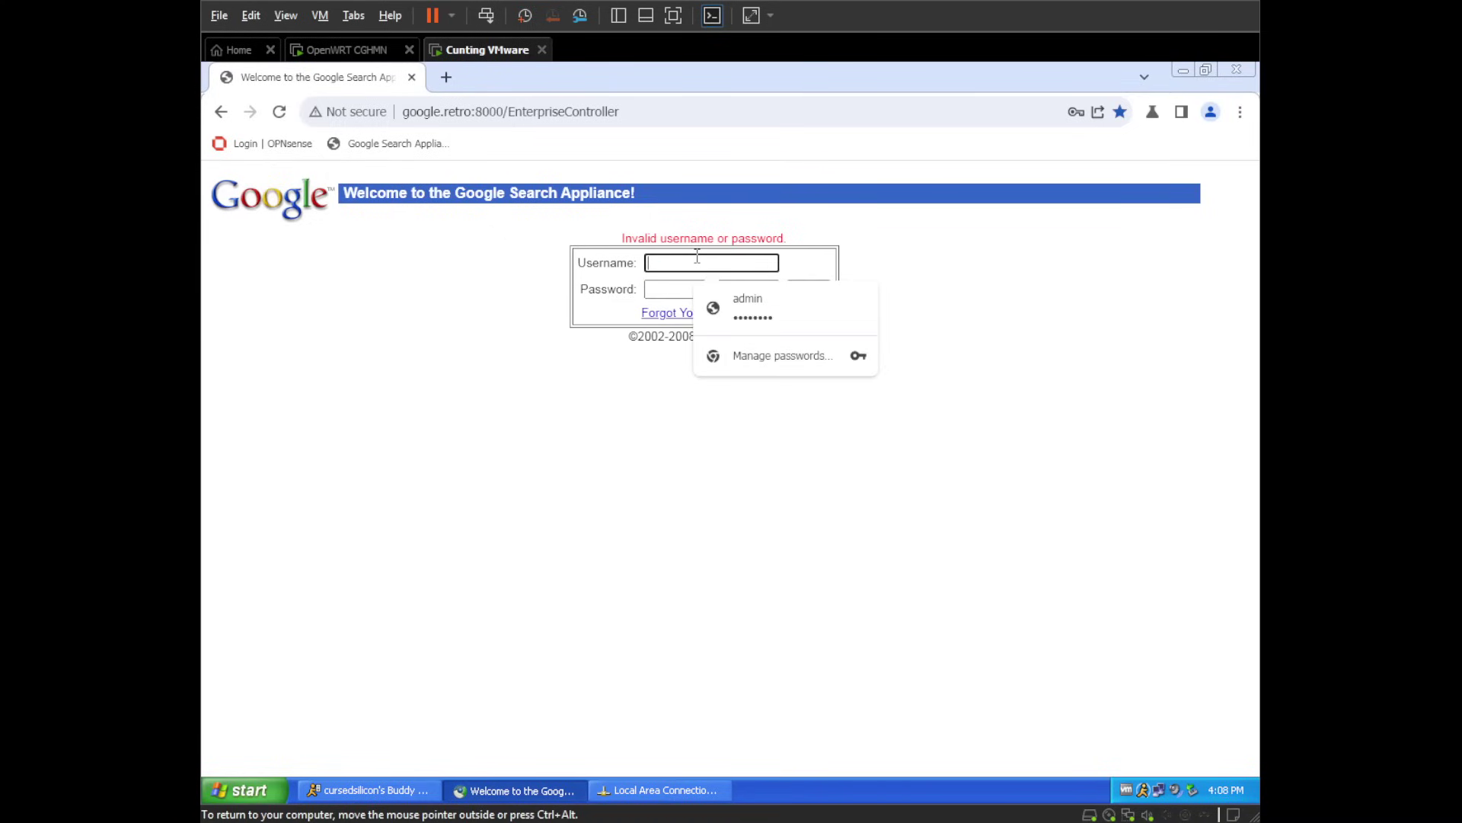
{"action": "left_click", "coordinate": [795, 292]}
{"action": "left_click", "coordinate": [799, 291]}
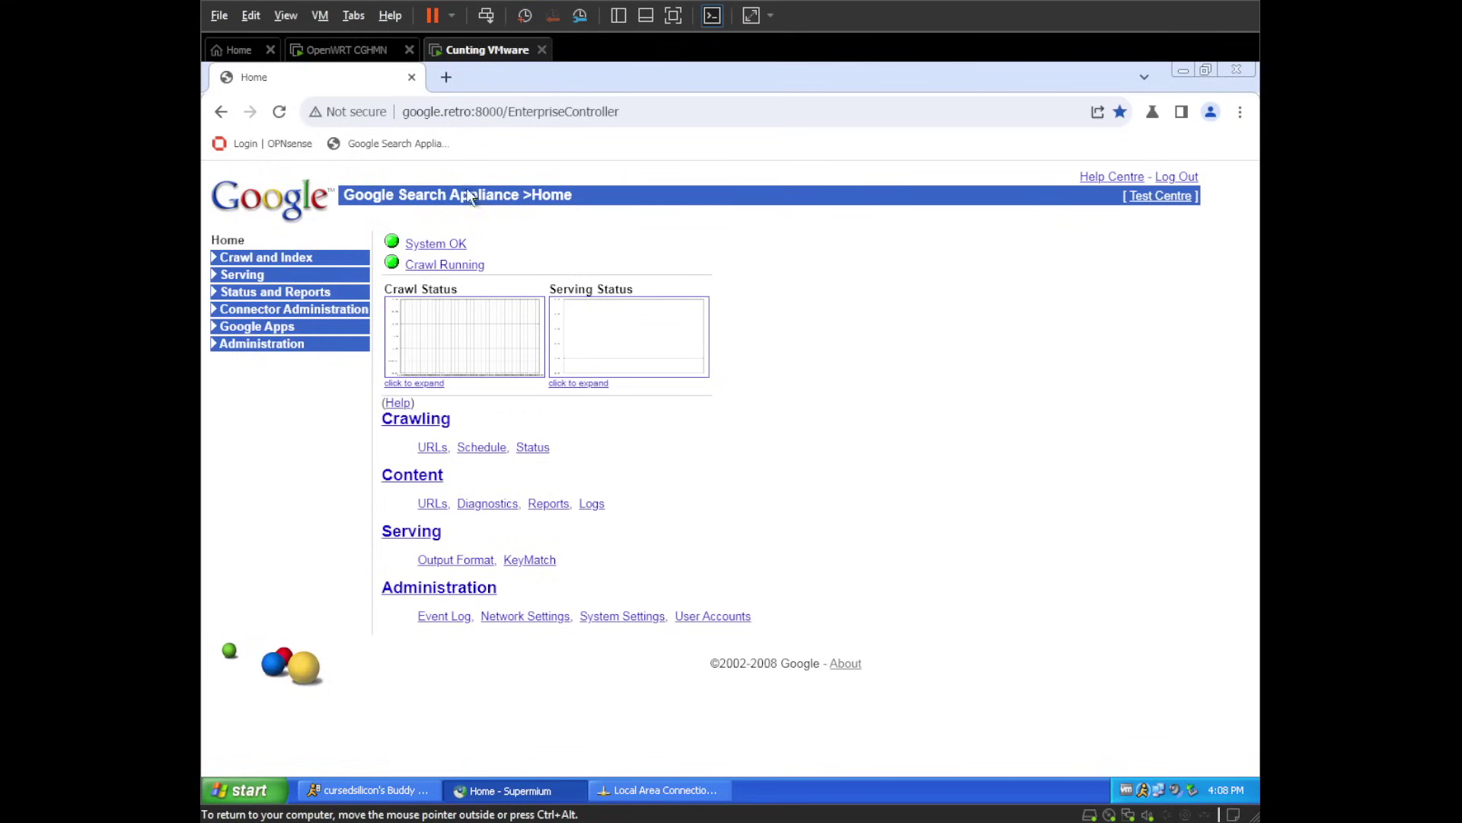
{"action": "left_click", "coordinate": [257, 312]}
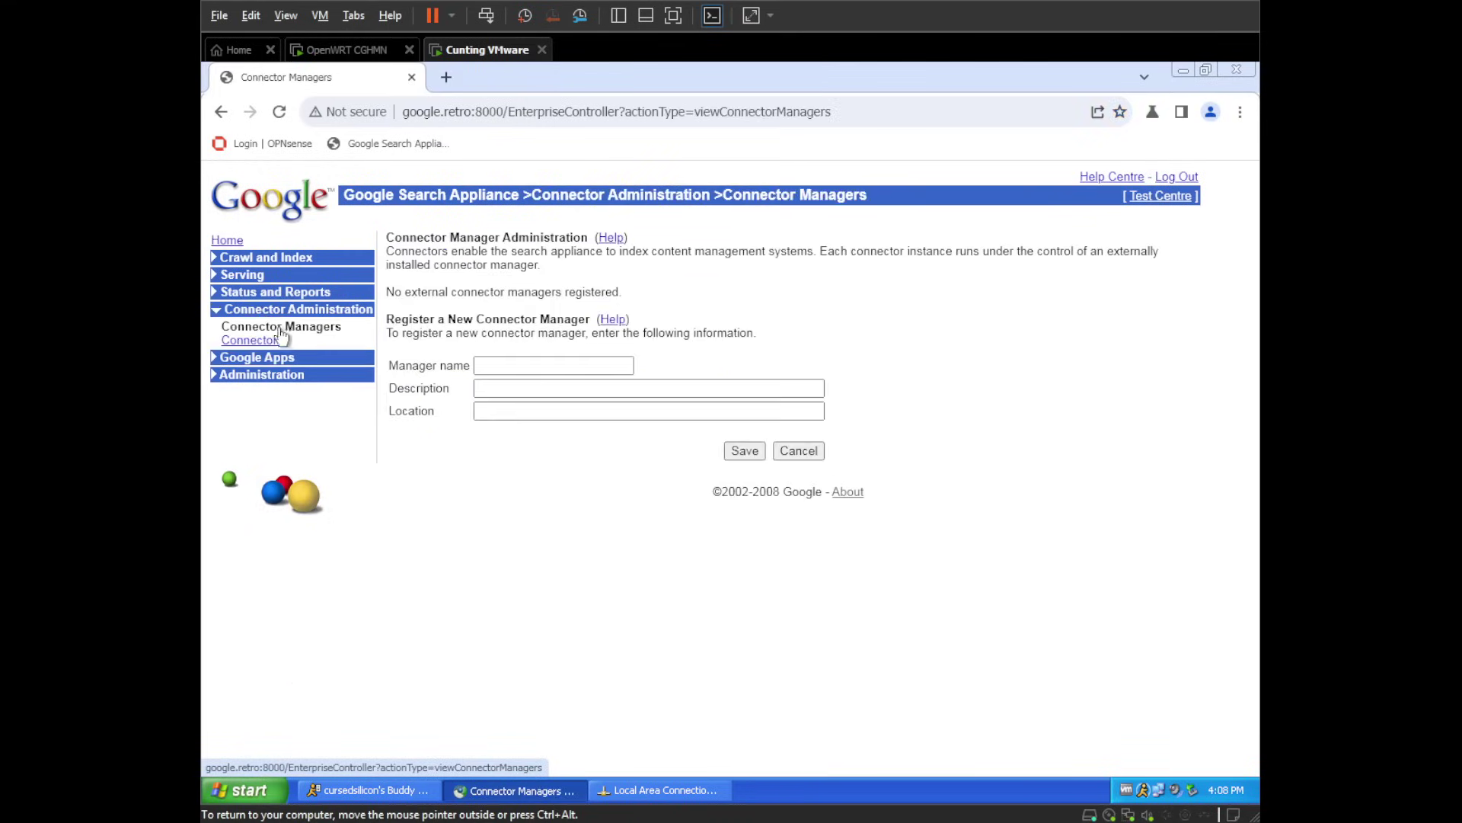
- In a new tab, load the new appliance's console at 172.23.3.243:8000
{"action": "key", "text": "ctrl+t"}
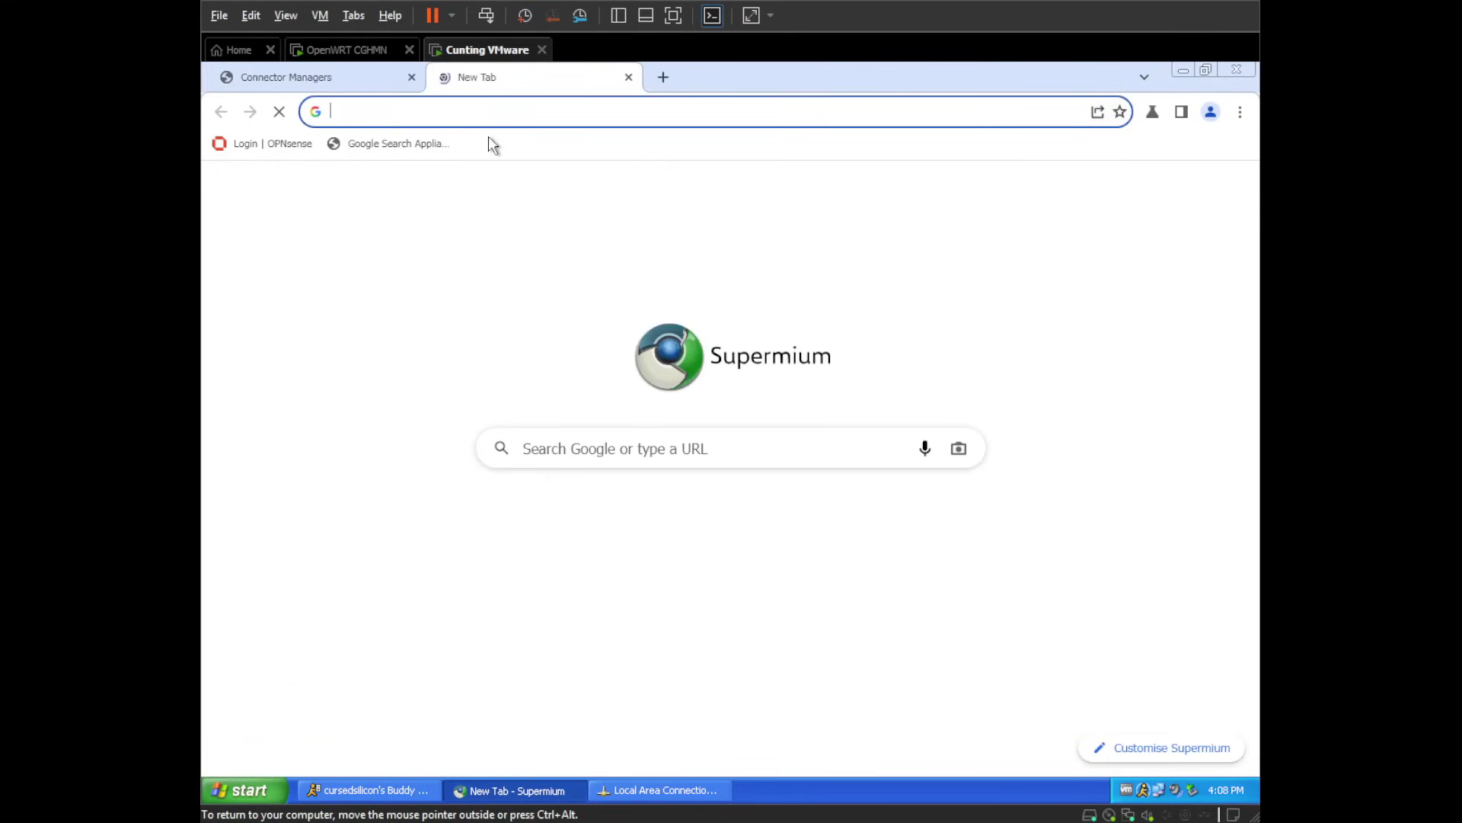
{"action": "type", "text": "172.23.3.243:81"}
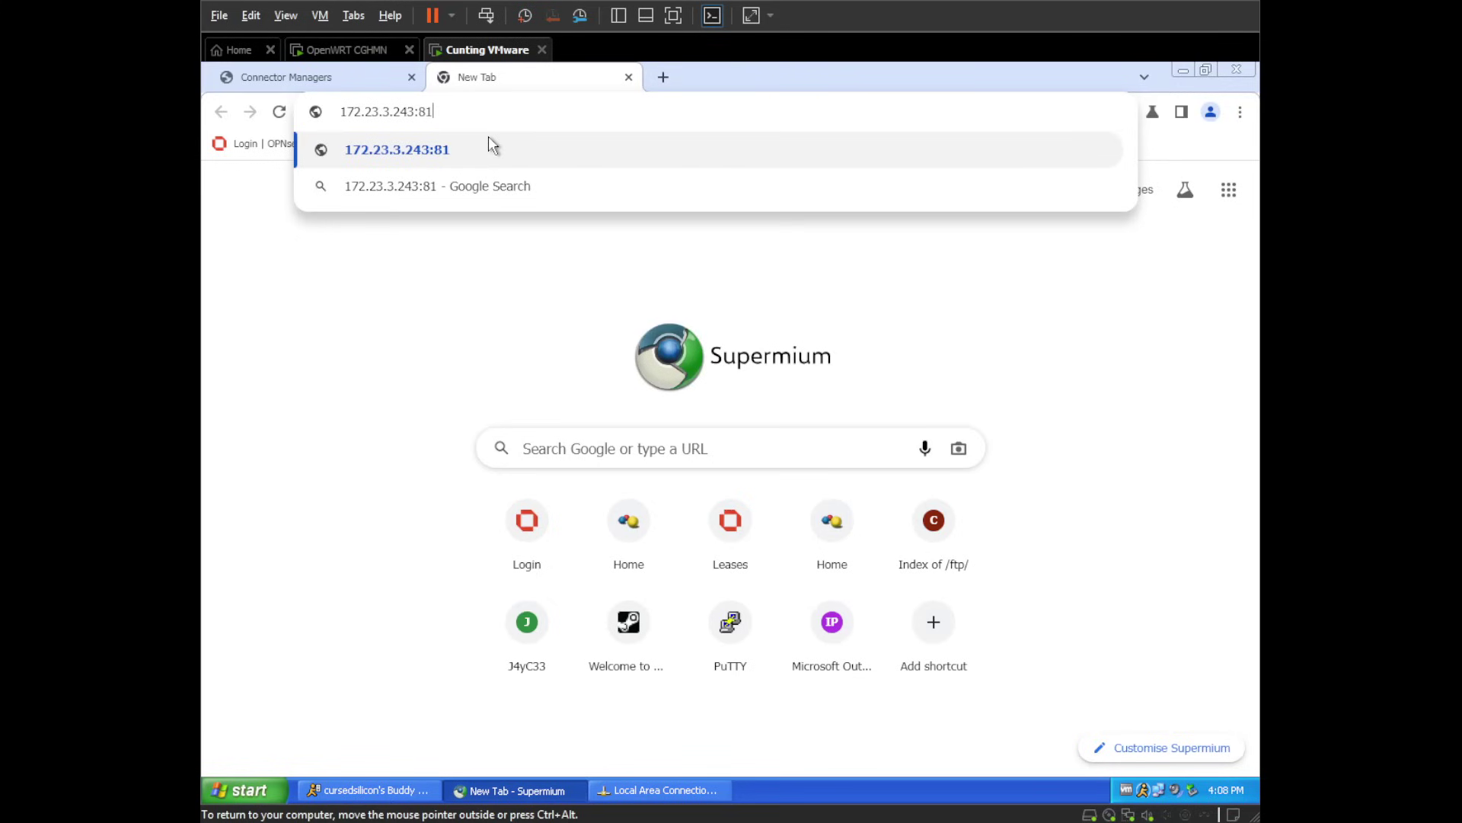
{"action": "key", "text": "BackSpace"}
{"action": "type", "text": "001"}
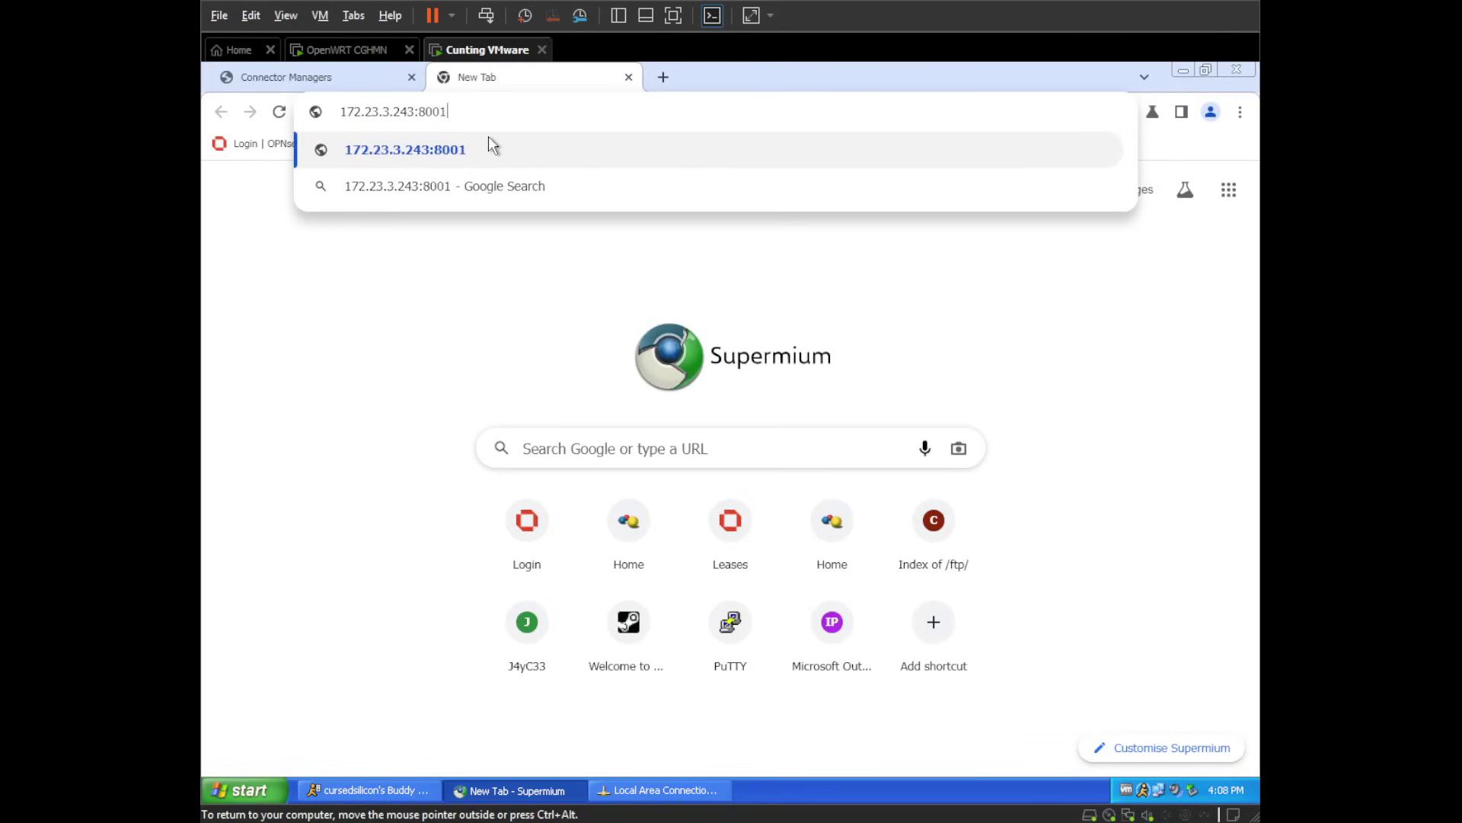
{"action": "key", "text": "Return"}
{"action": "key", "text": "ctrl+shift+Tab"}
{"action": "left_click", "coordinate": [512, 76]}
{"action": "left_click", "coordinate": [529, 111]}
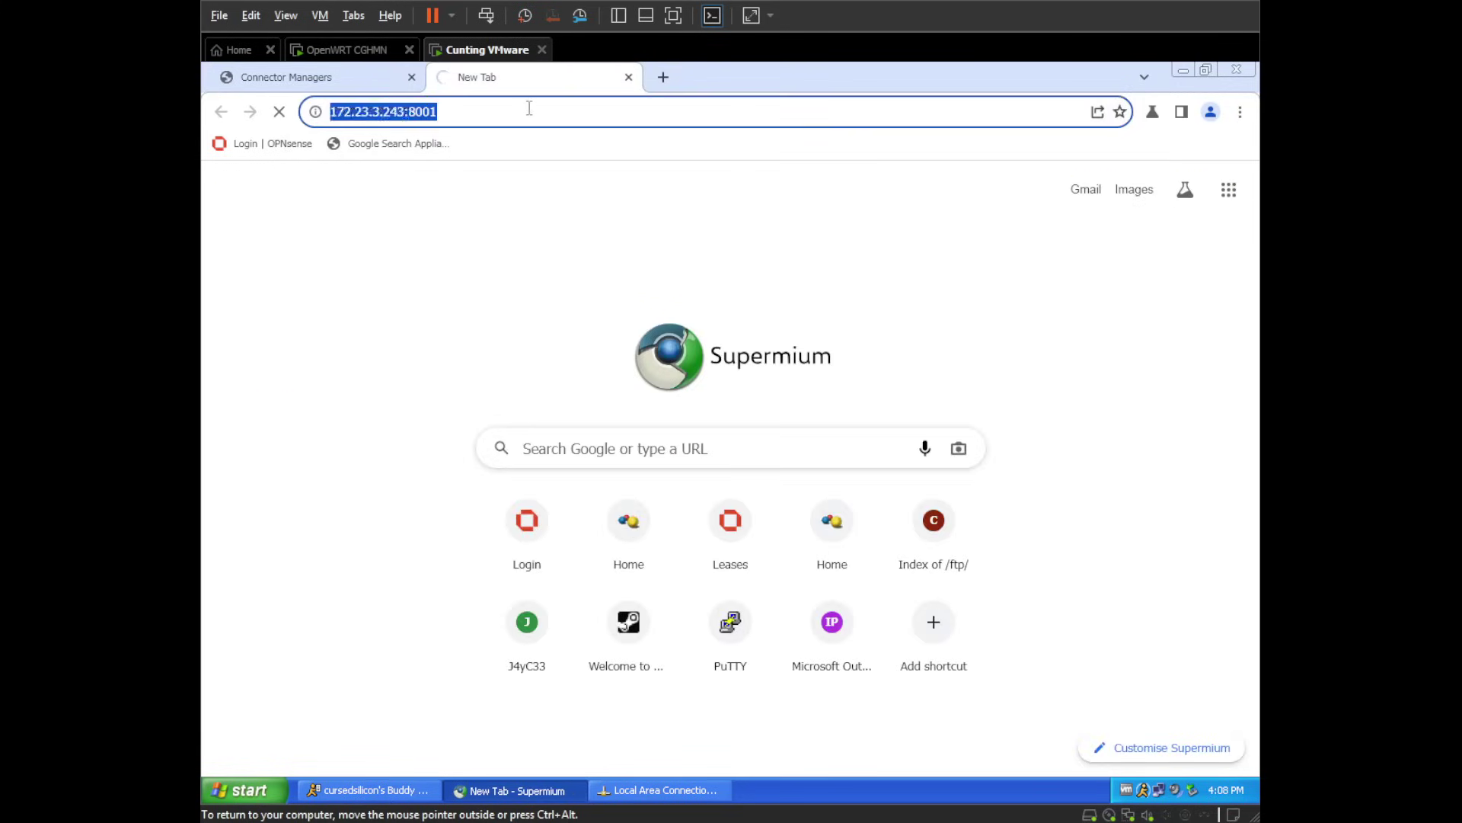
{"action": "double_click", "coordinate": [571, 111]}
{"action": "type", "text": "8000"}
{"action": "key", "text": "Return"}
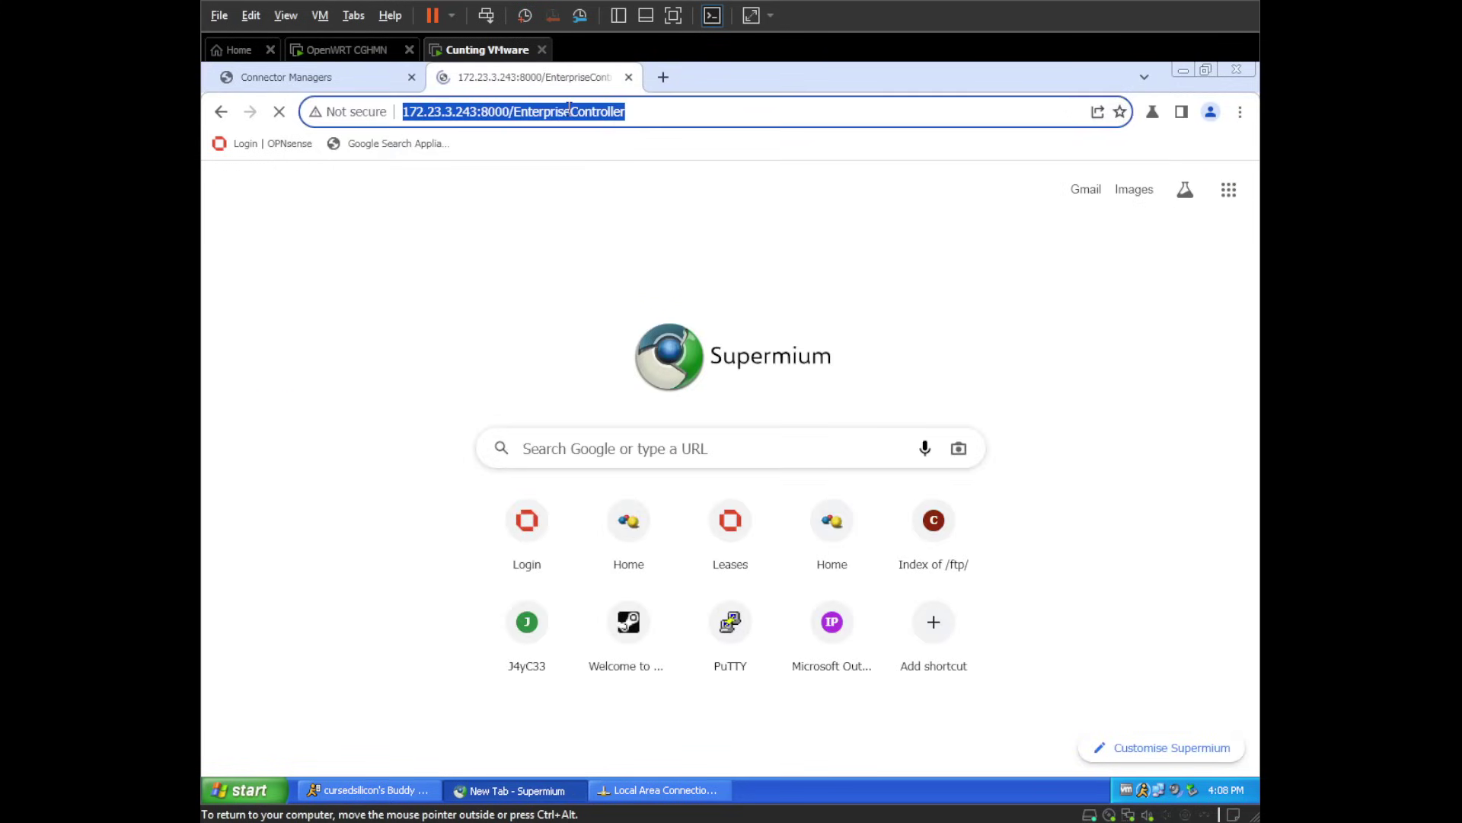
- Enter username 'root' and the account password on the new console's login form
{"action": "left_click", "coordinate": [982, 351]}
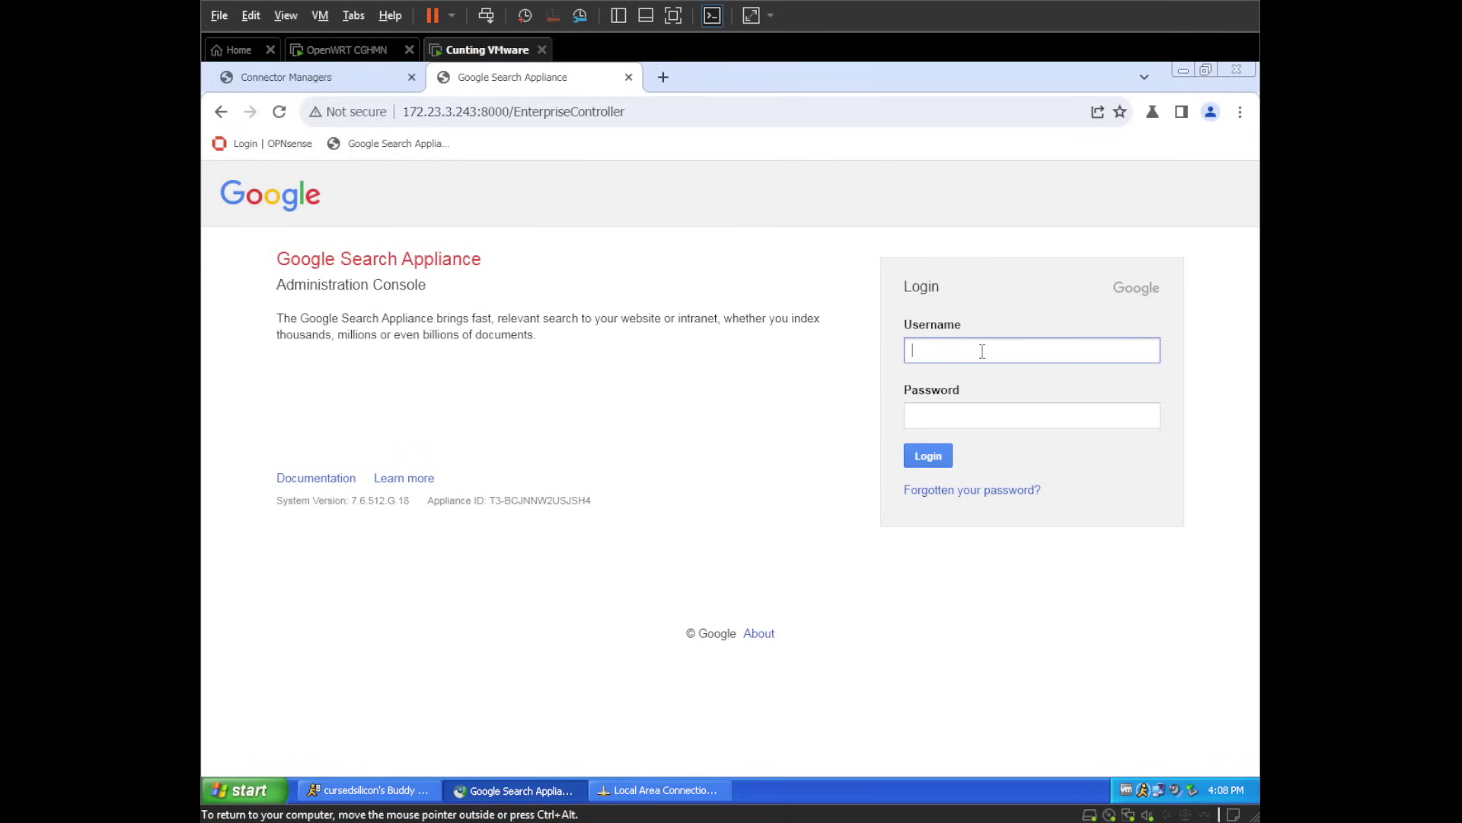
{"action": "type", "text": "root"}
{"action": "key", "text": "Tab"}
{"action": "type", "text": "****"}
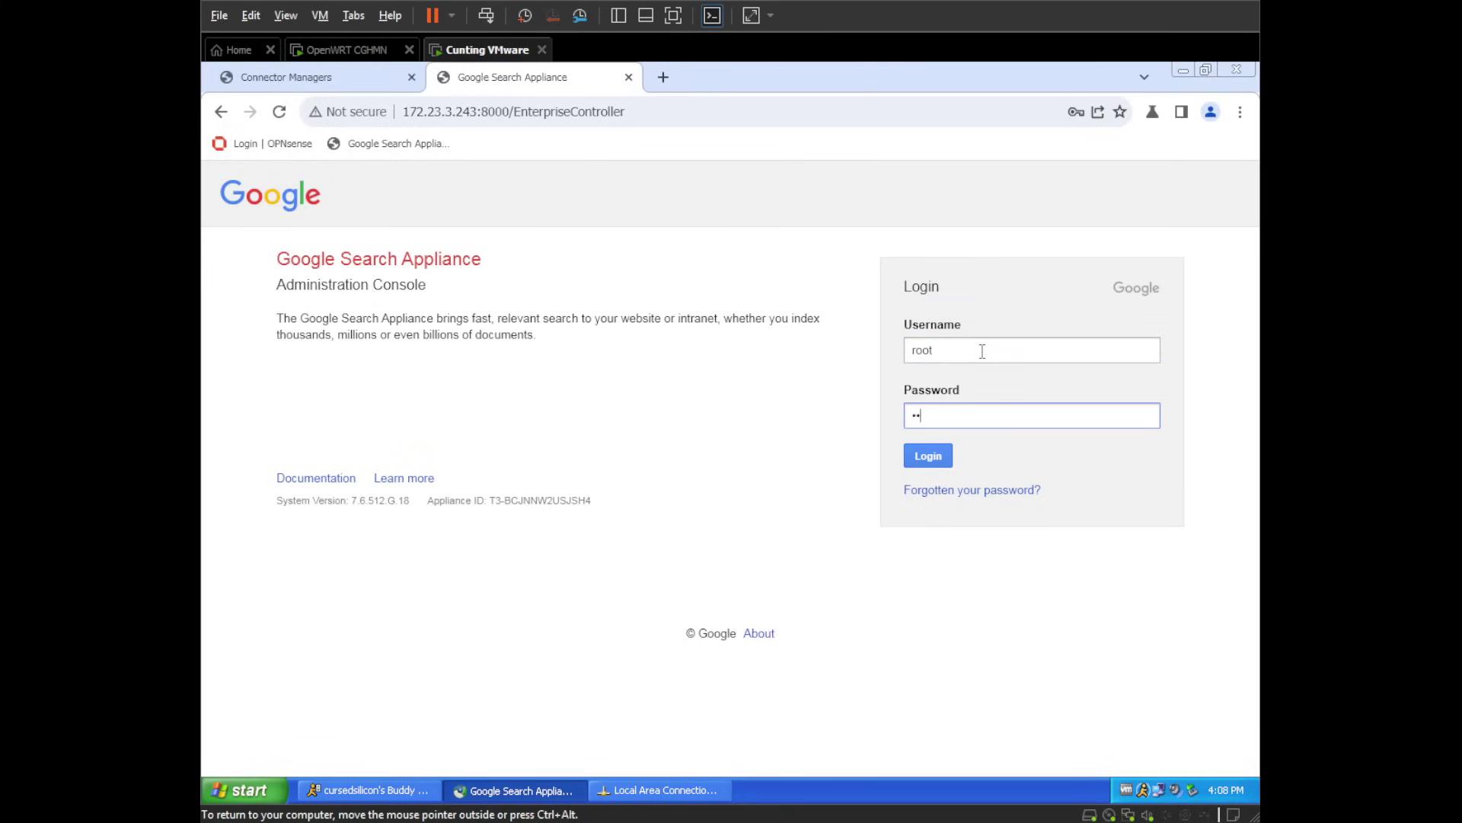
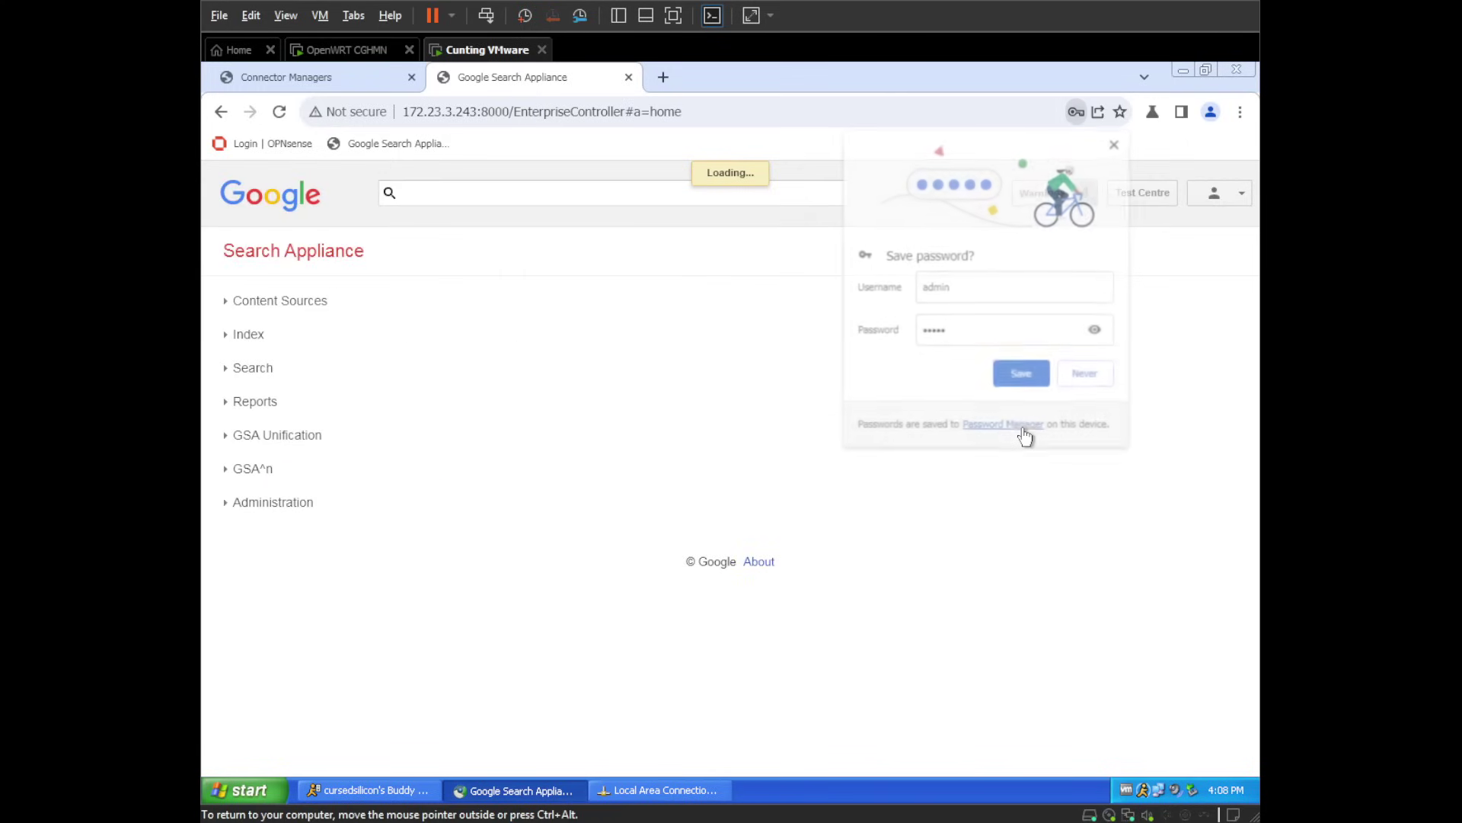
- Dismiss the password-saving prompt and switch to the older console's Administration system settings
{"action": "left_click", "coordinate": [1011, 388]}
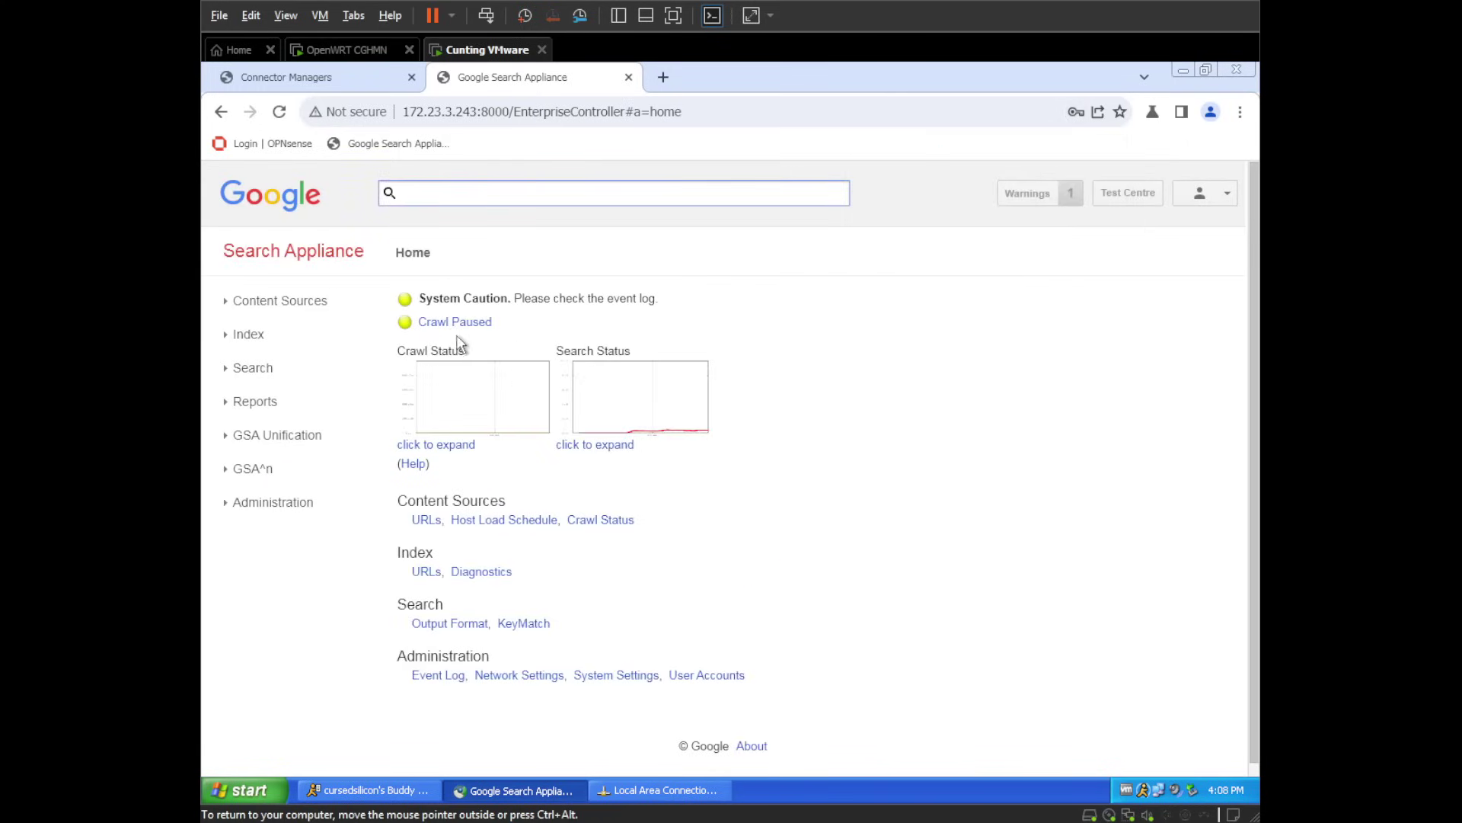
{"action": "left_click", "coordinate": [304, 88]}
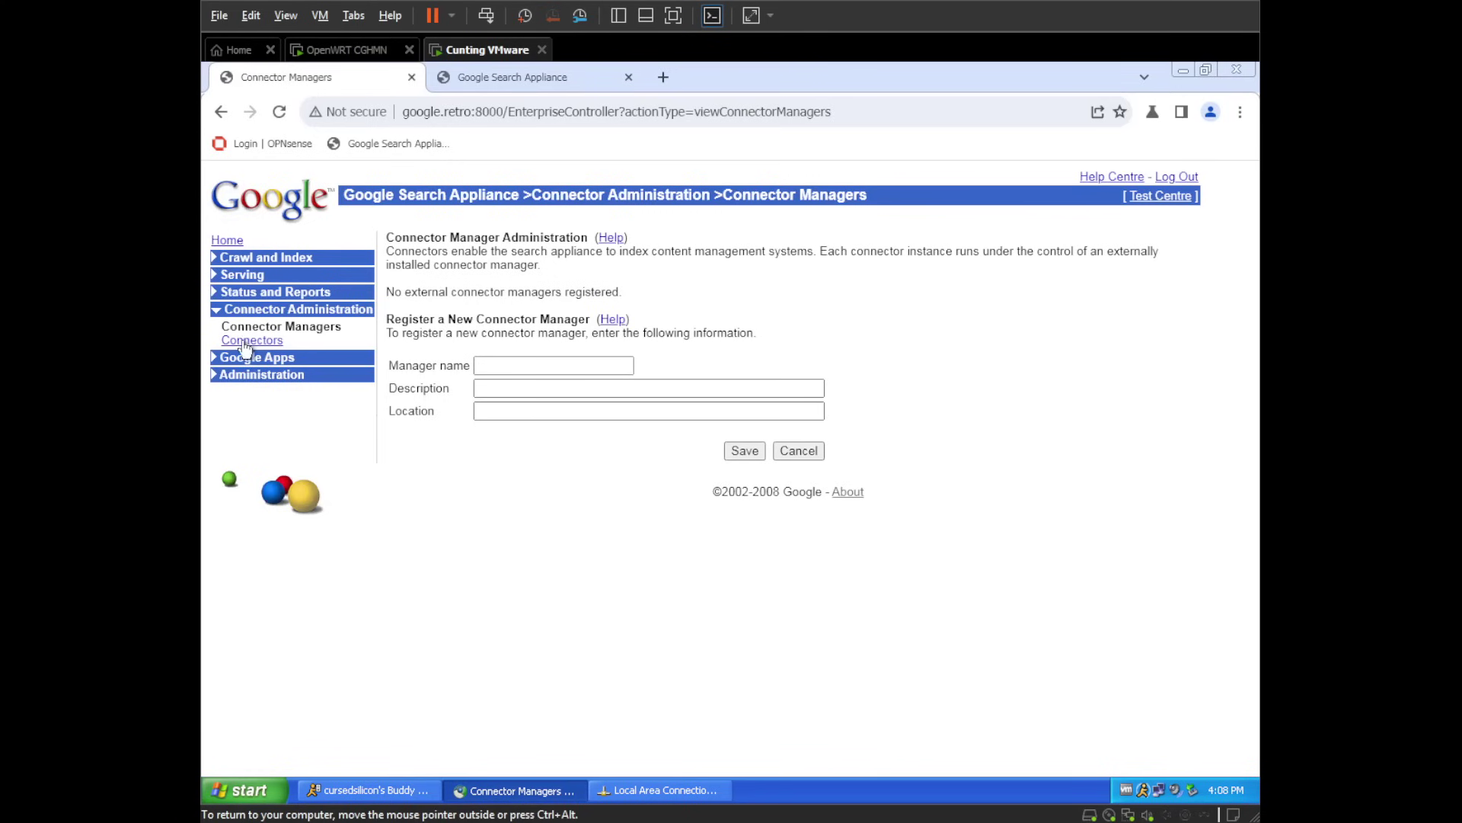
{"action": "left_click", "coordinate": [255, 358]}
{"action": "left_click", "coordinate": [255, 360]}
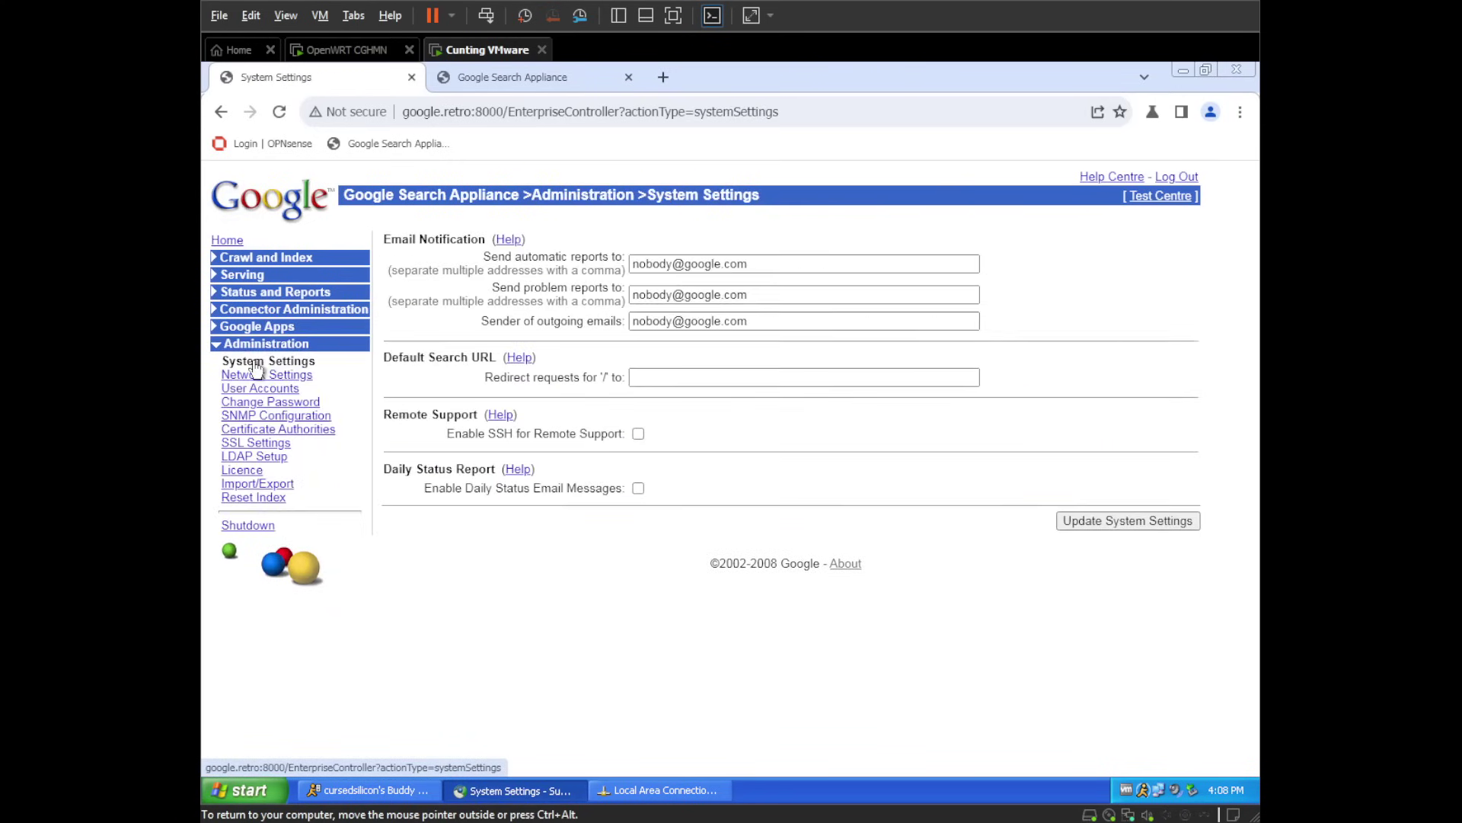
- On the Crawl URLs page, clear the Do Not Follow Patterns and save
{"action": "left_click", "coordinate": [278, 267]}
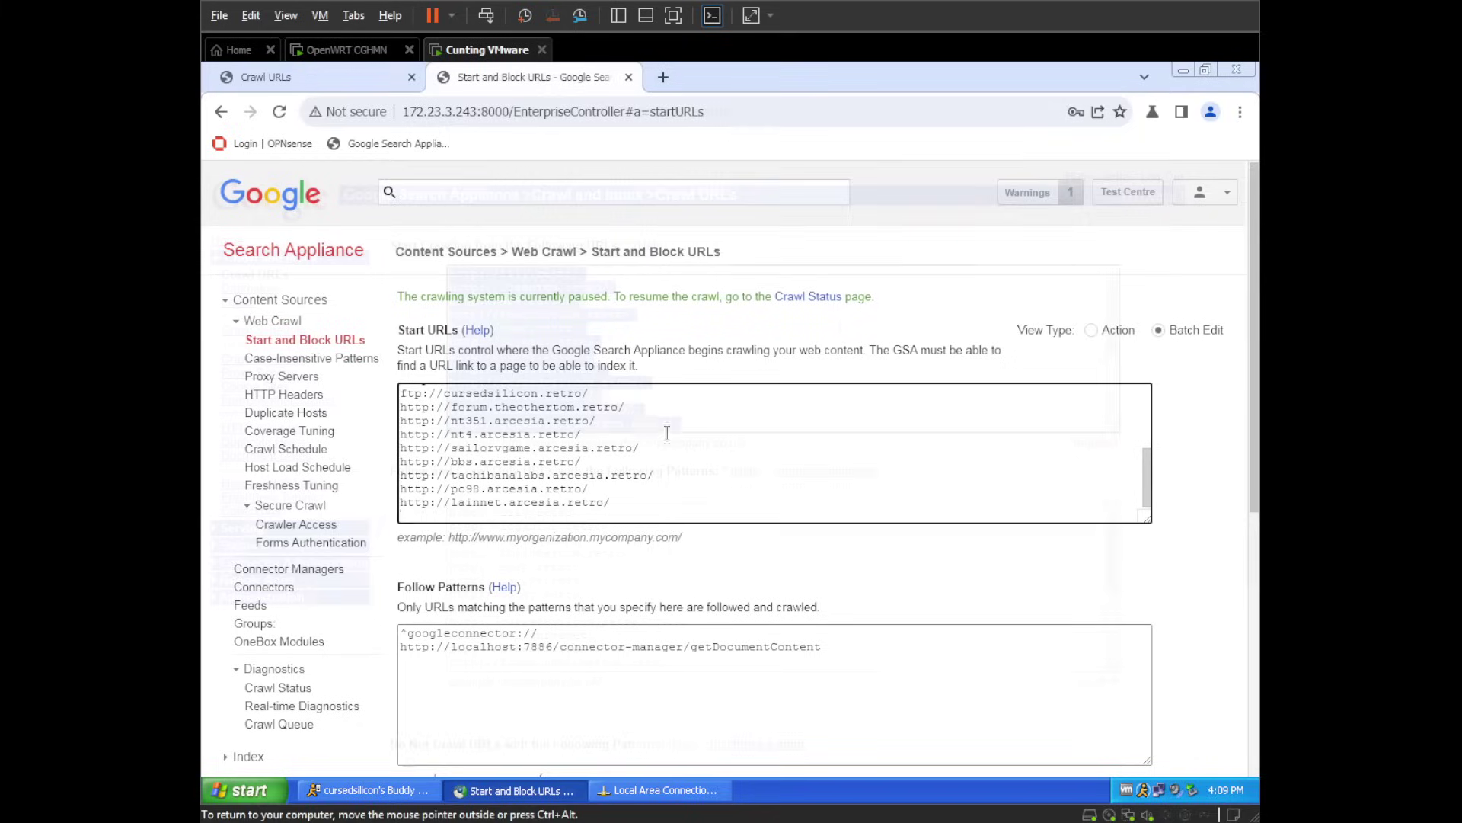
{"action": "left_click", "coordinate": [678, 443]}
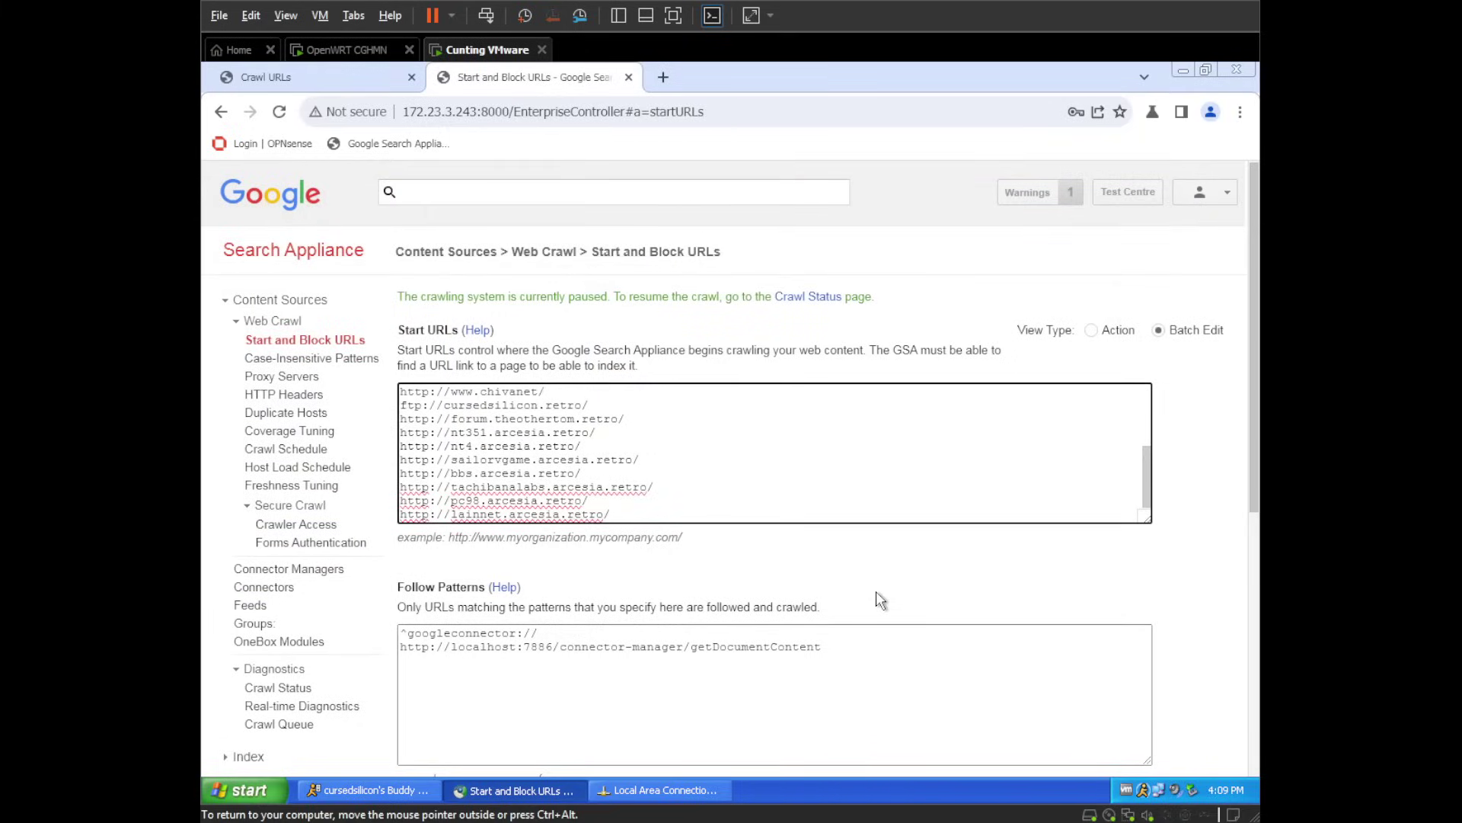
{"action": "scroll", "coordinate": [879, 598], "scroll_direction": "down", "scroll_amount": 6}
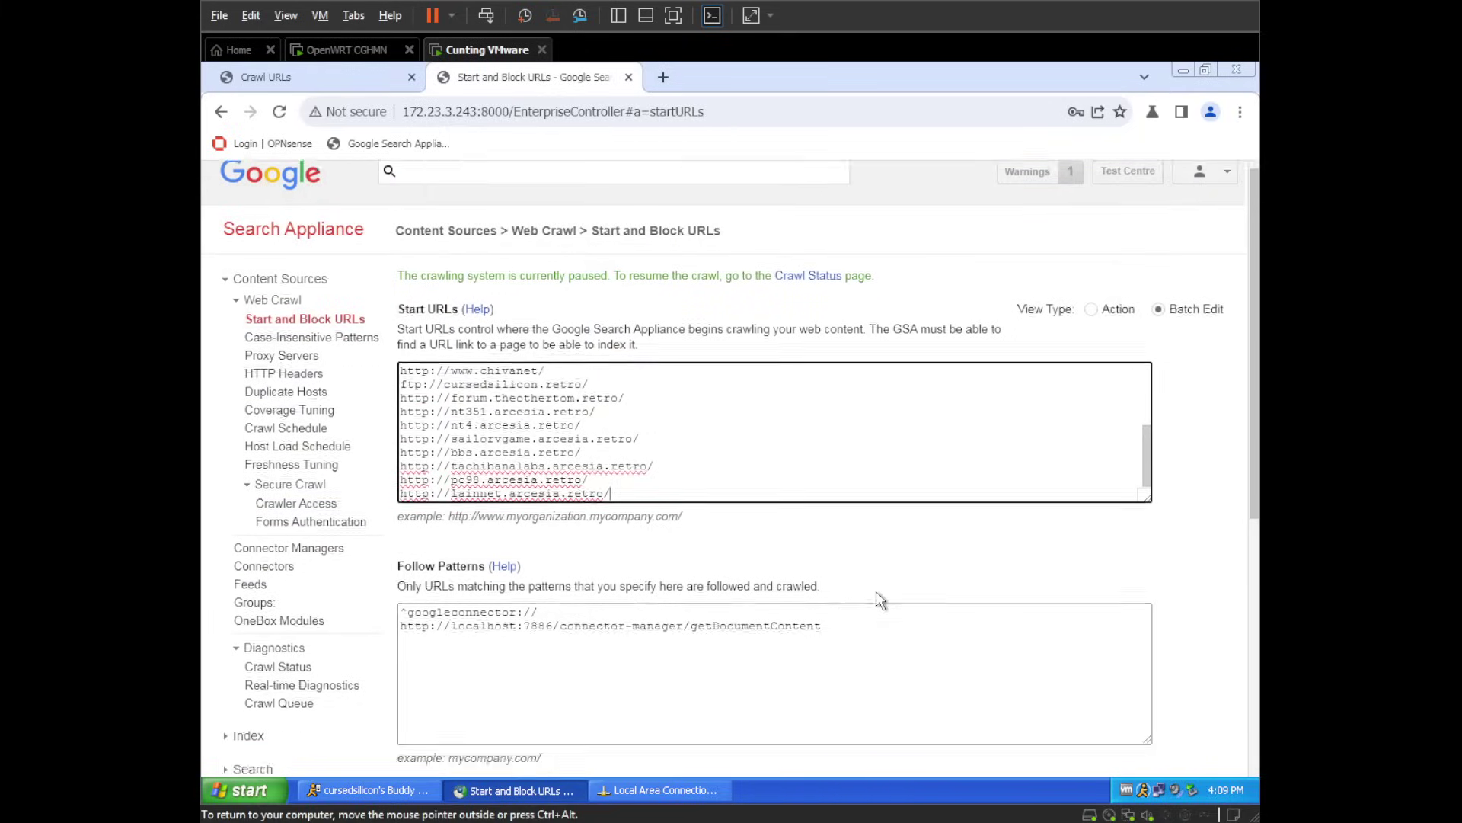
{"action": "left_click", "coordinate": [607, 523]}
{"action": "key", "text": "ctrl+a"}
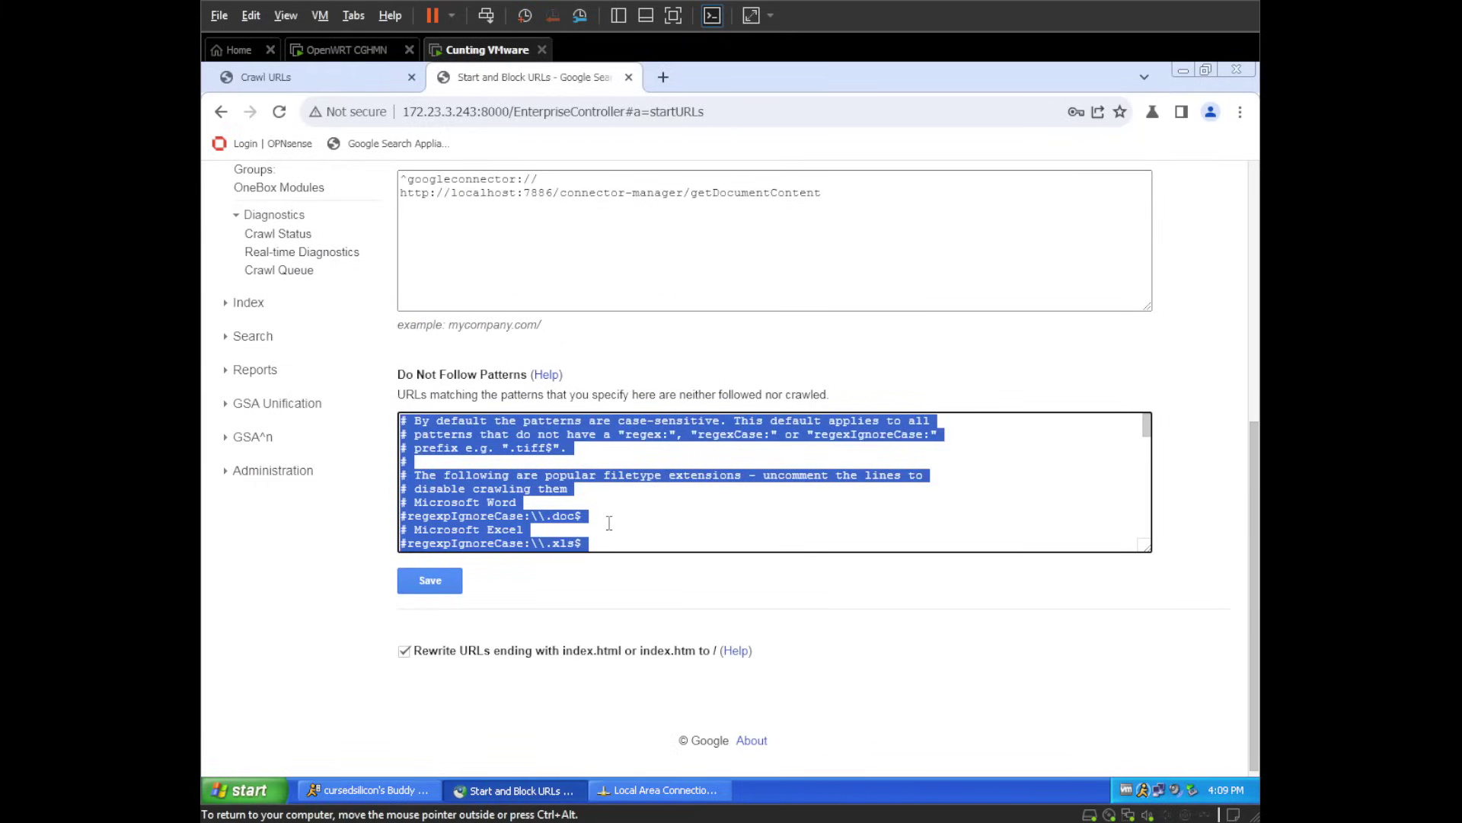
{"action": "key", "text": "BackSpace"}
{"action": "left_click", "coordinate": [441, 579]}
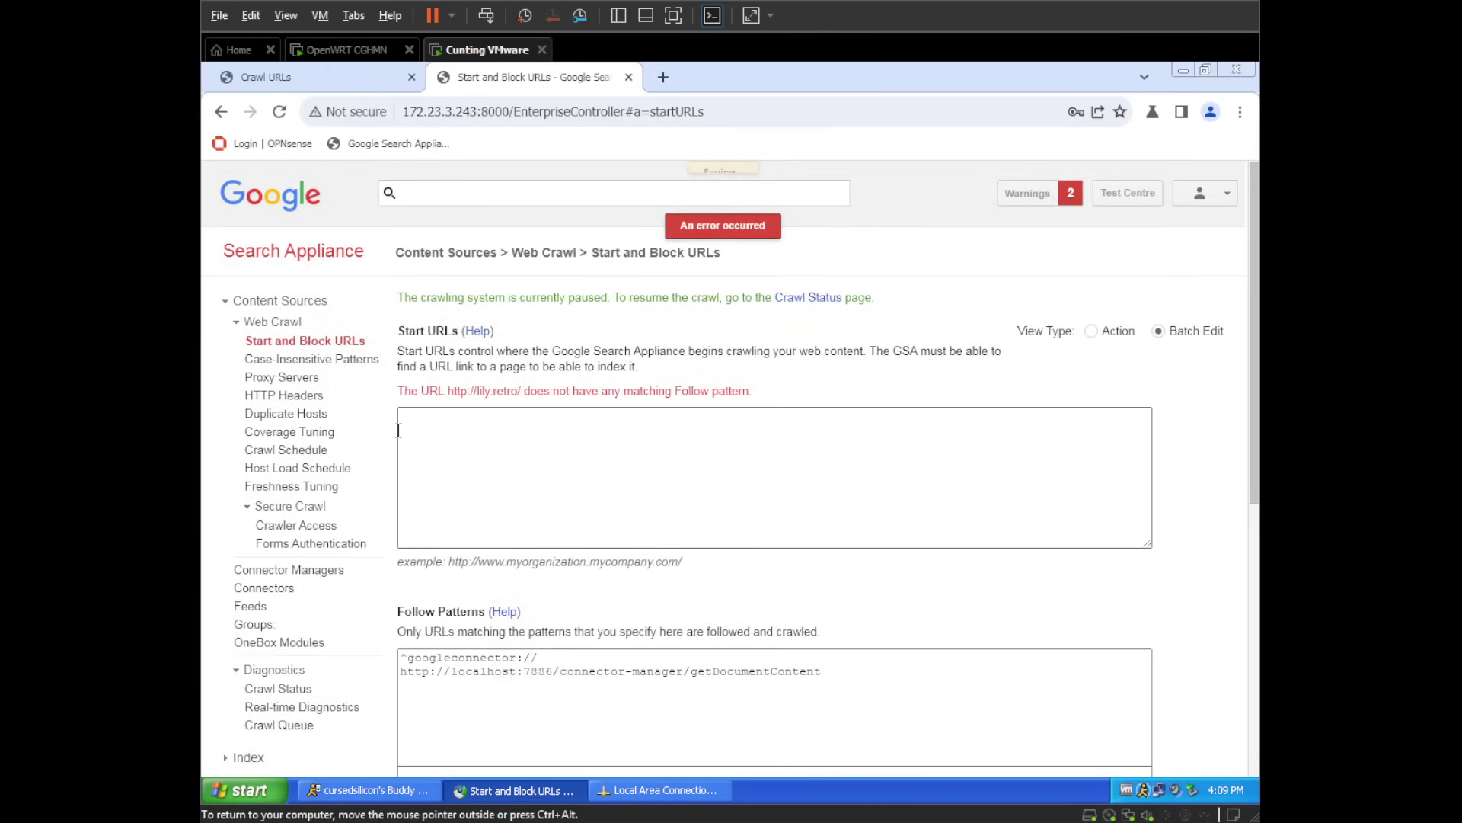
- Paste the site URL list into Start URLs and Follow Patterns, empty Do Not Follow, and save
{"action": "left_click", "coordinate": [467, 416]}
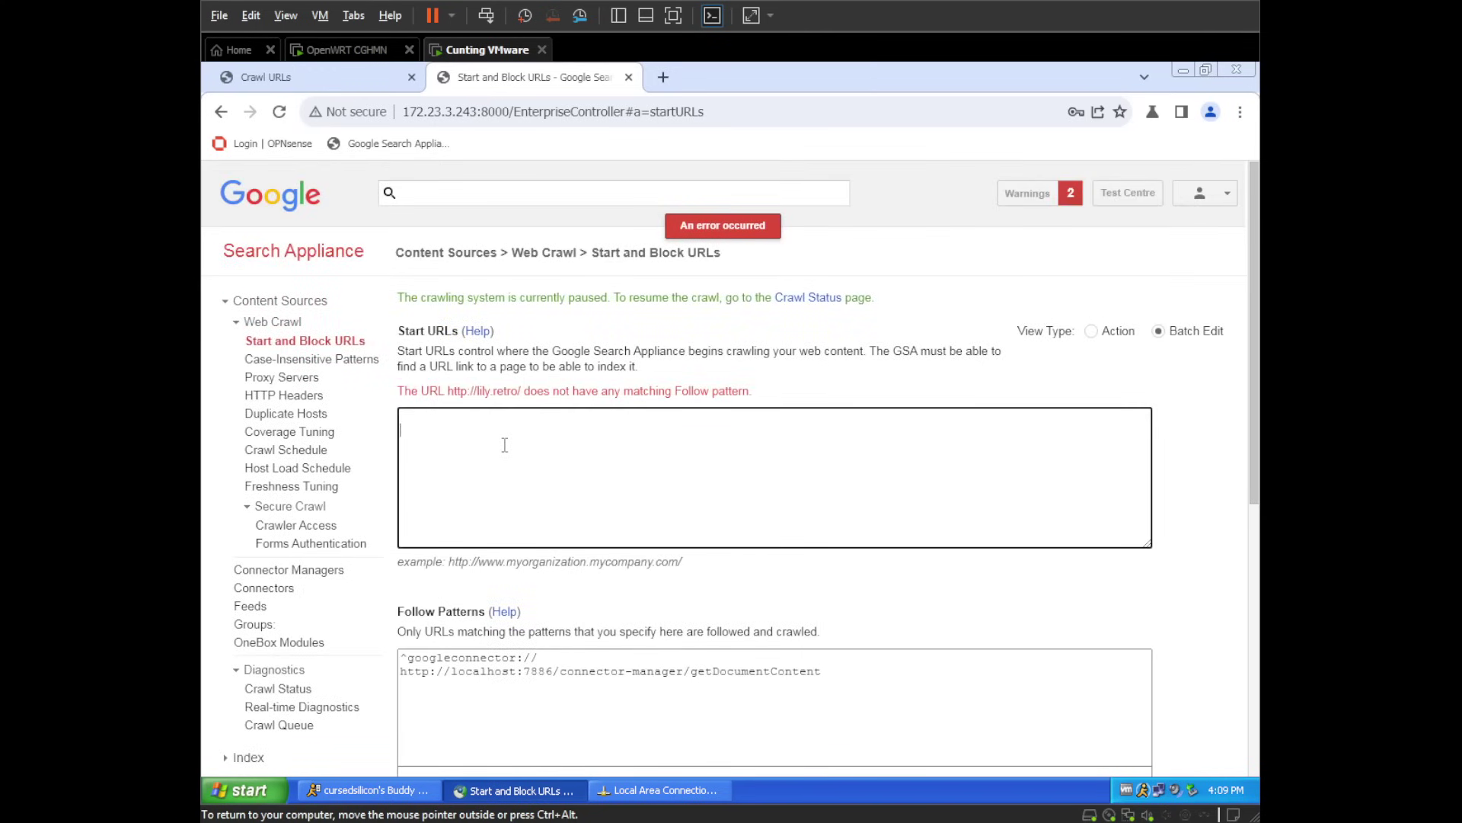
{"action": "key", "text": "ctrl+v"}
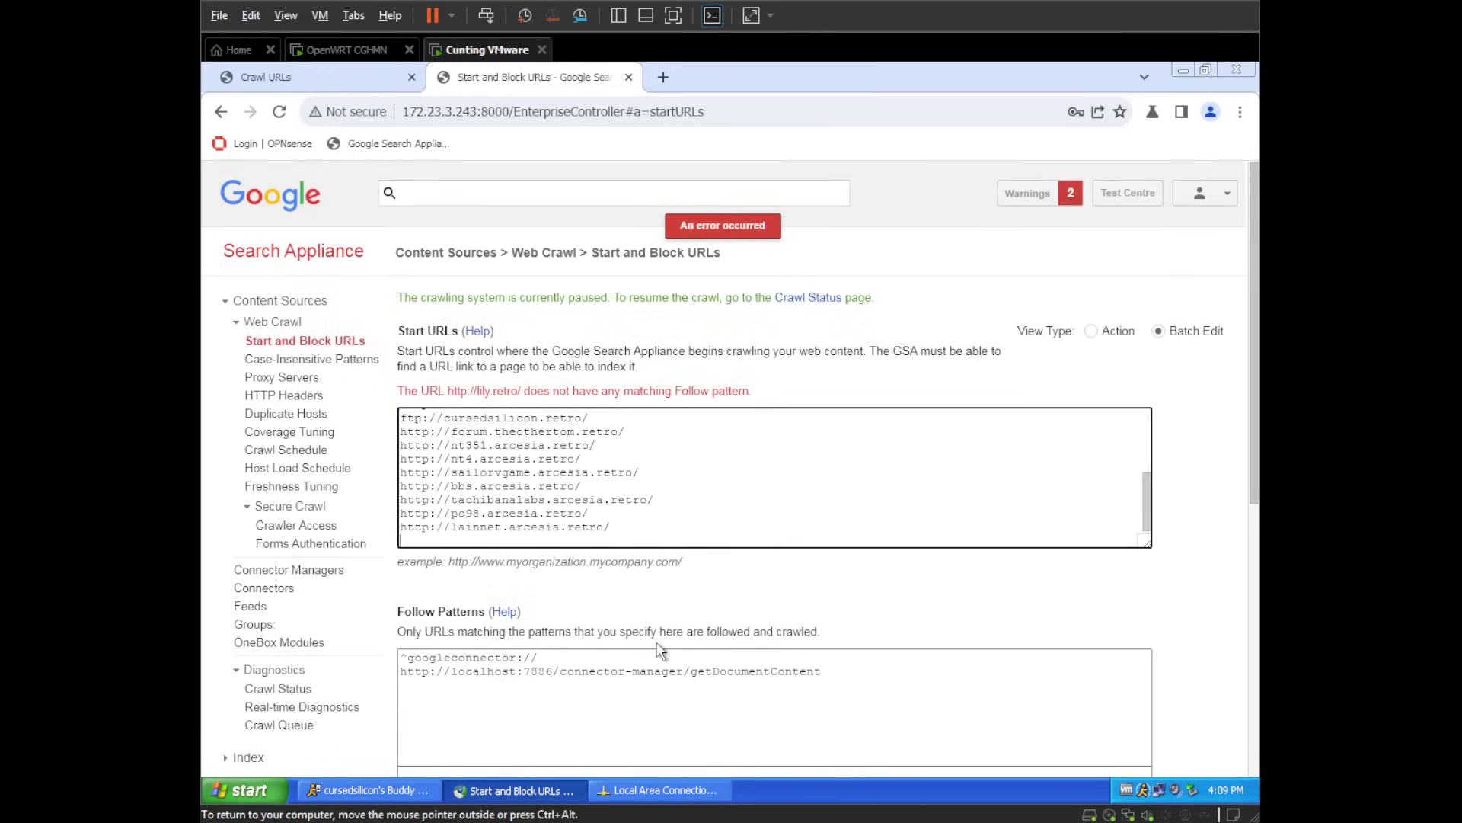
{"action": "left_click", "coordinate": [687, 689]}
{"action": "key", "text": "ctrl+a"}
{"action": "key", "text": "ctrl+v"}
{"action": "scroll", "coordinate": [687, 689], "scroll_direction": "down", "scroll_amount": 5}
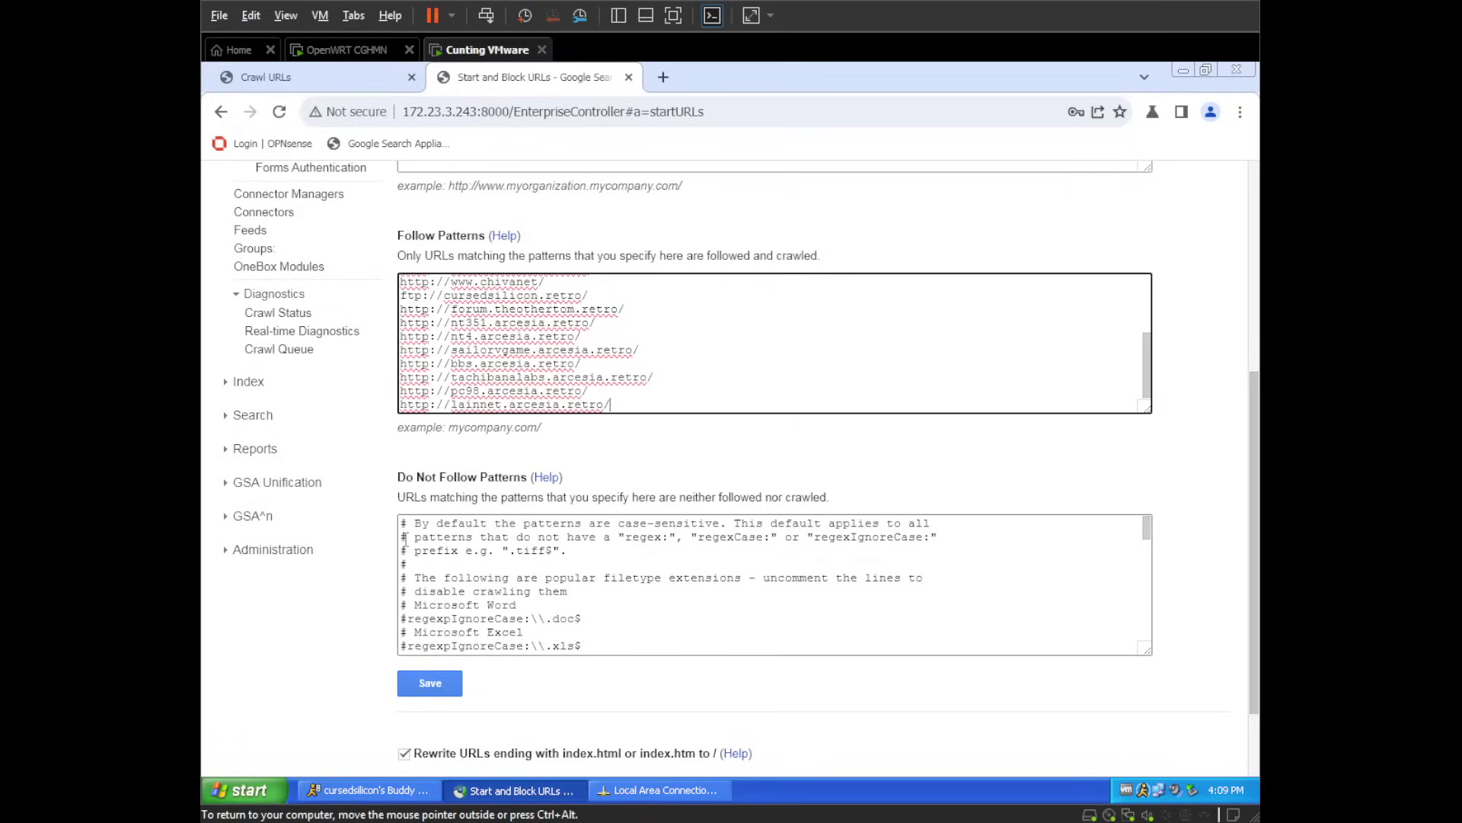
{"action": "left_click", "coordinate": [616, 603]}
{"action": "key", "text": "ctrl+a"}
{"action": "key", "text": "Delete"}
{"action": "left_click", "coordinate": [428, 684]}
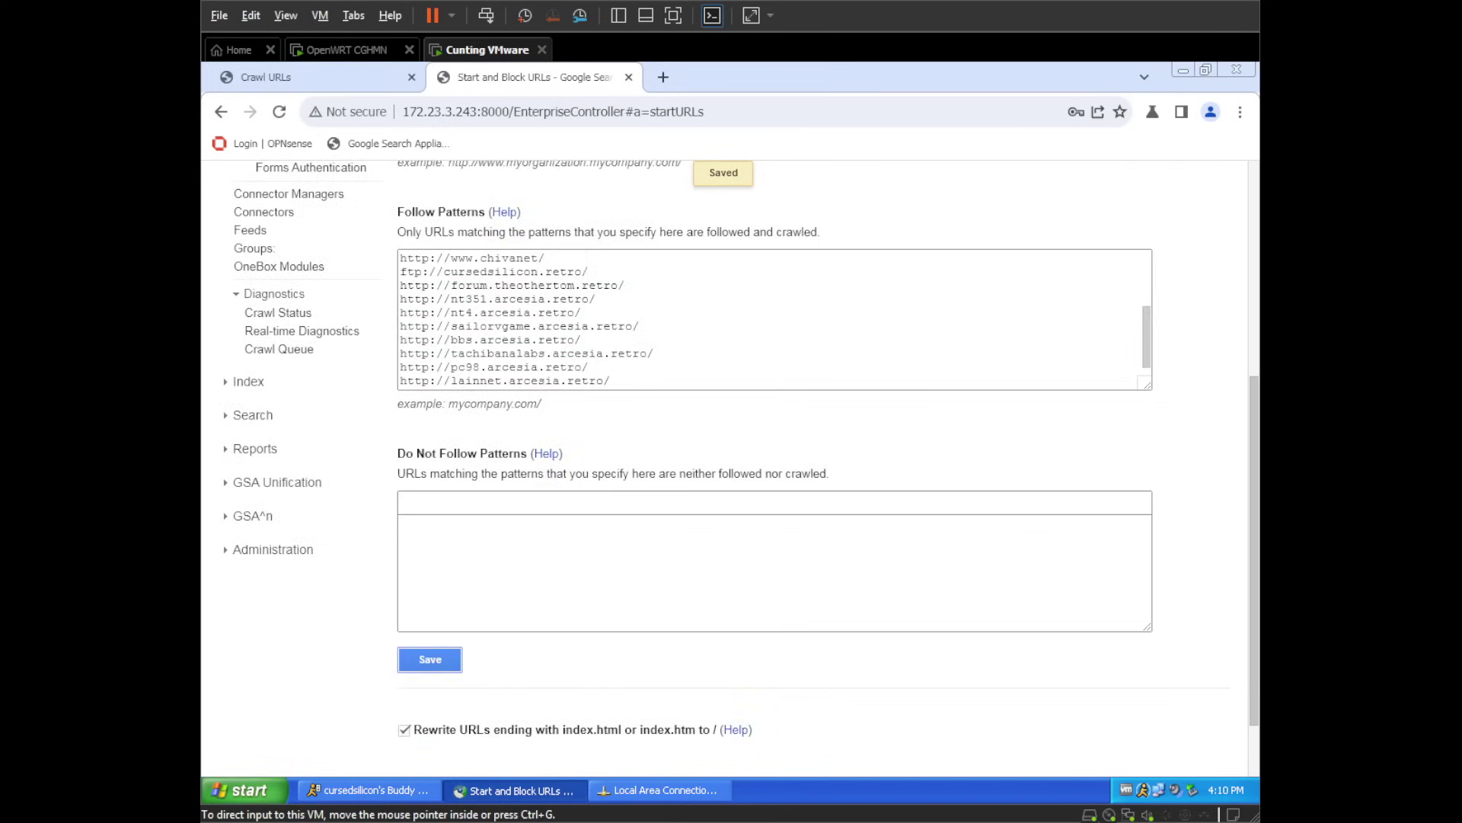
- Collapse Content Sources in the left navigation, expand Index, and open Index Settings
{"action": "scroll", "coordinate": [515, 204], "scroll_direction": "up", "scroll_amount": 5}
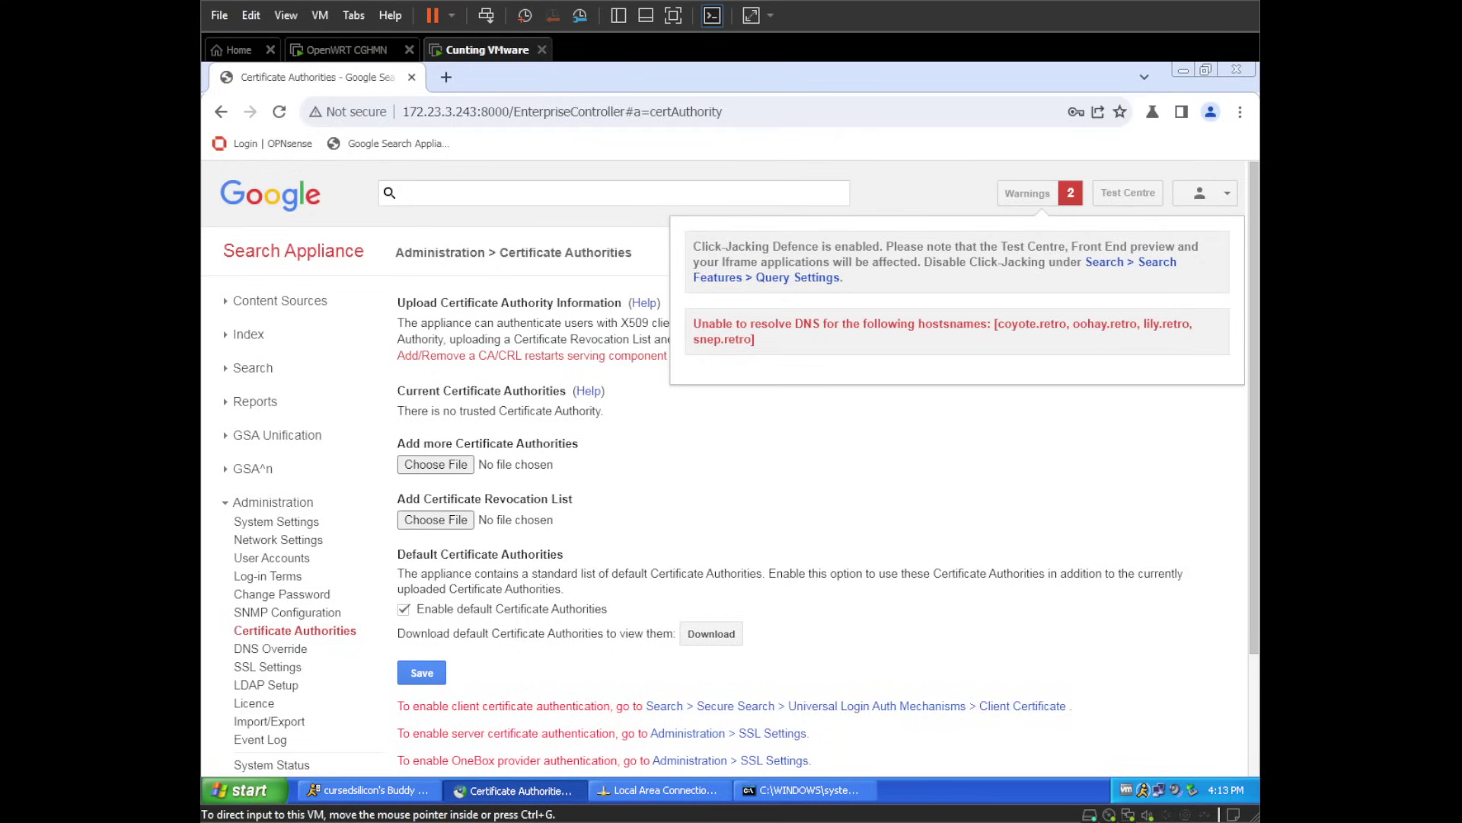
{"action": "left_click", "coordinate": [278, 301]}
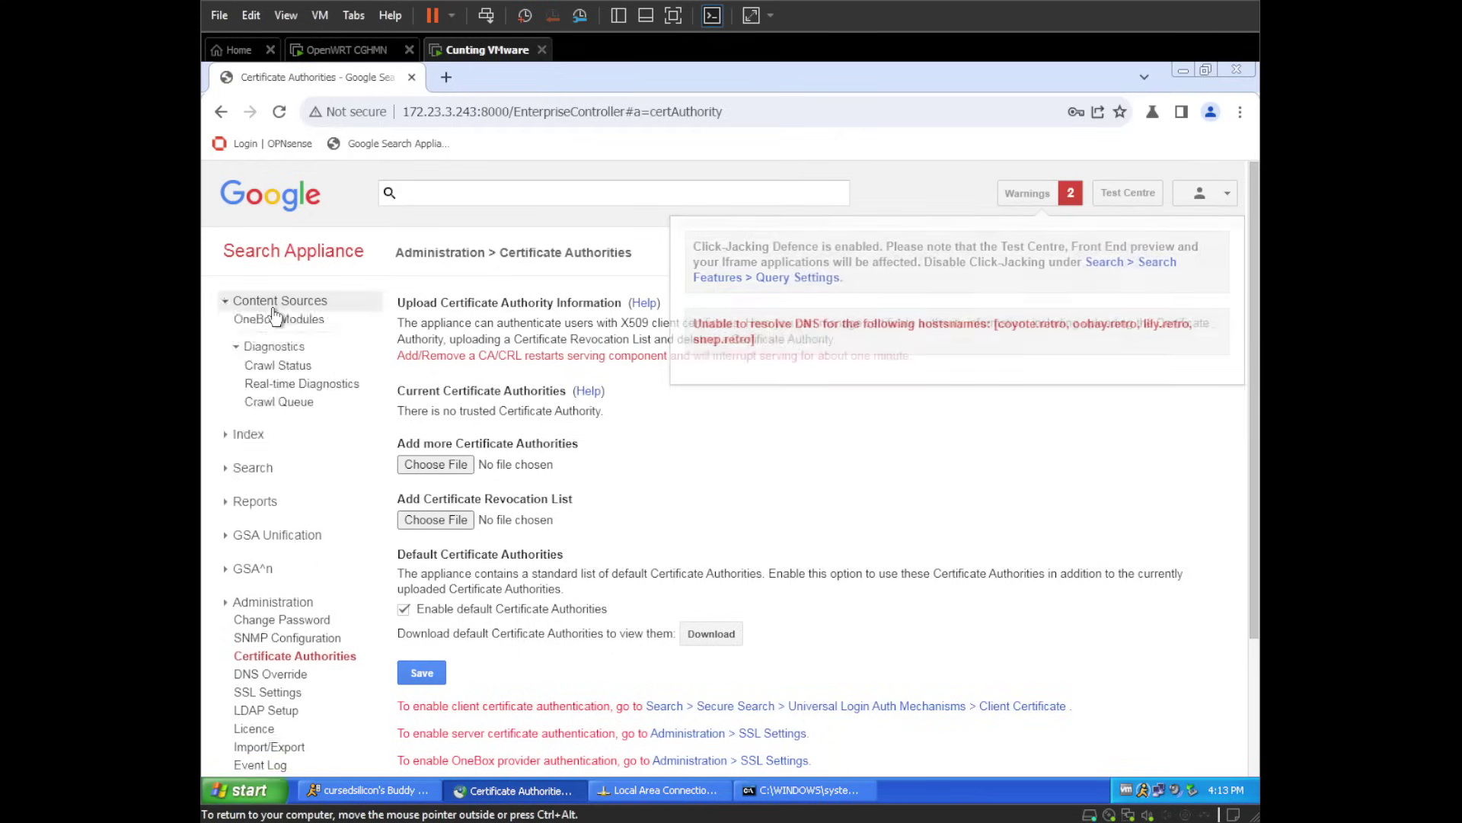
{"action": "left_click", "coordinate": [267, 322]}
{"action": "left_click", "coordinate": [267, 322]}
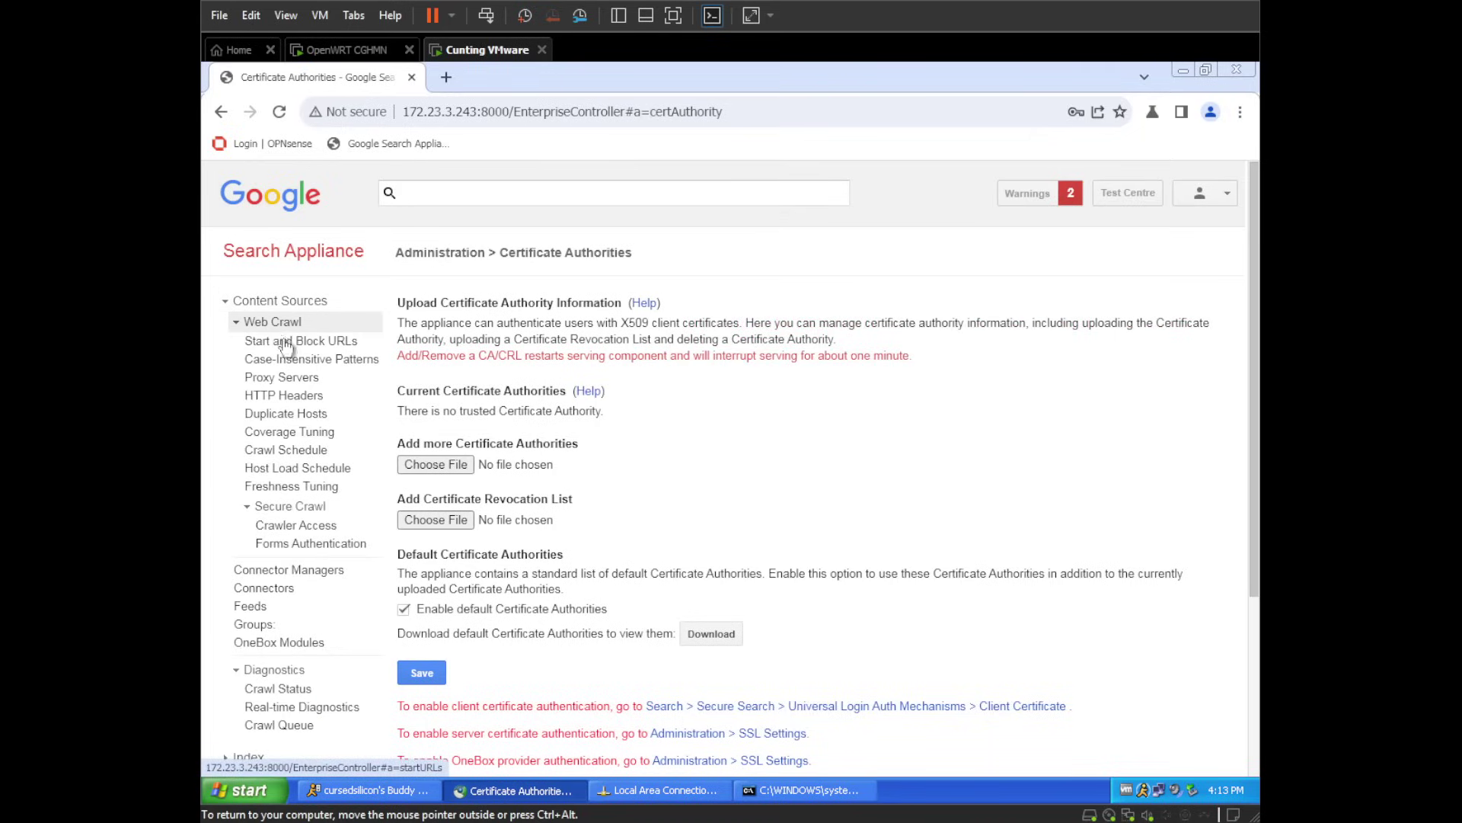
{"action": "left_click", "coordinate": [264, 302]}
{"action": "left_click", "coordinate": [247, 334]}
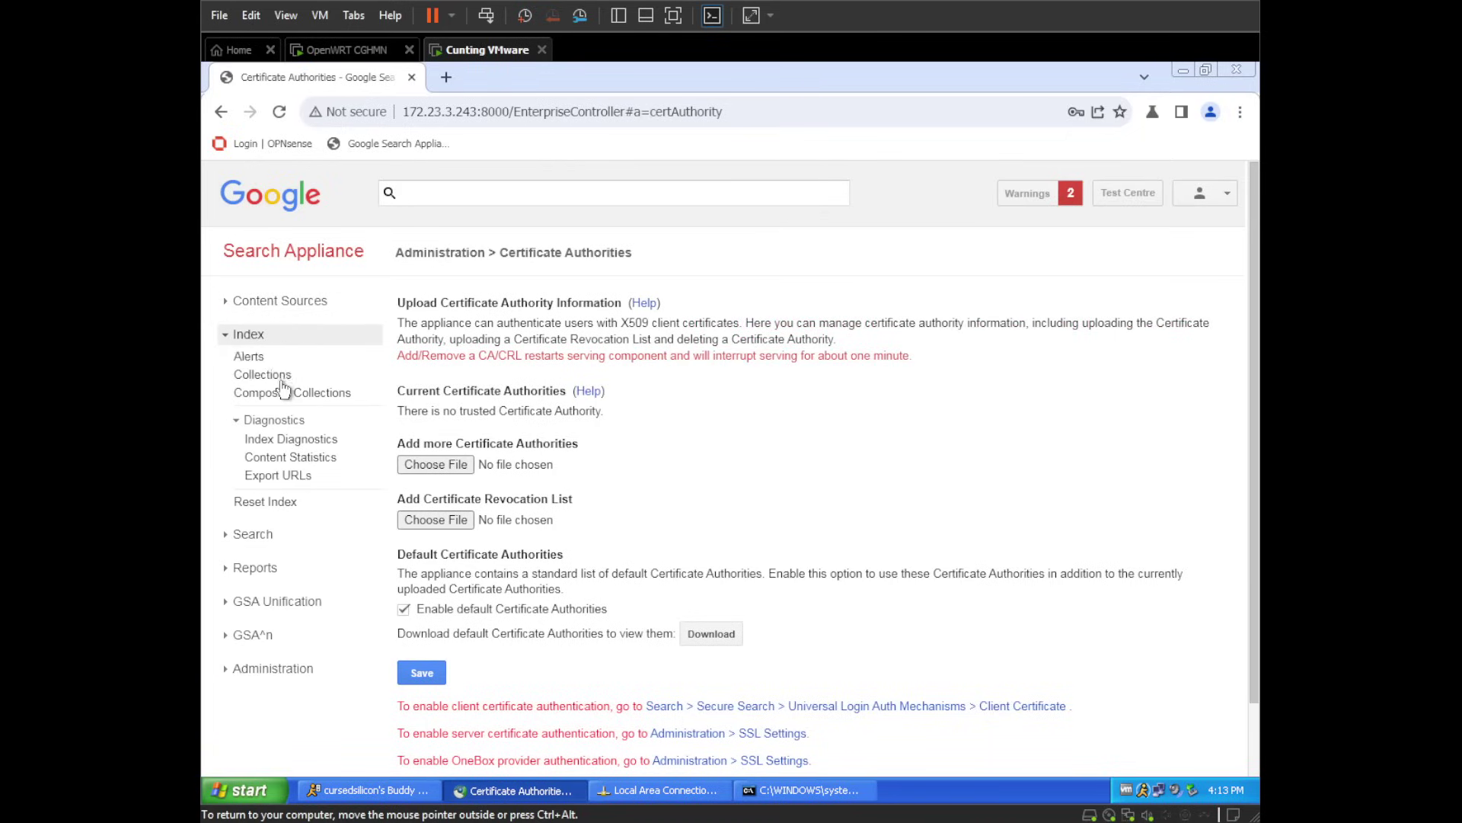
{"action": "left_click", "coordinate": [263, 355]}
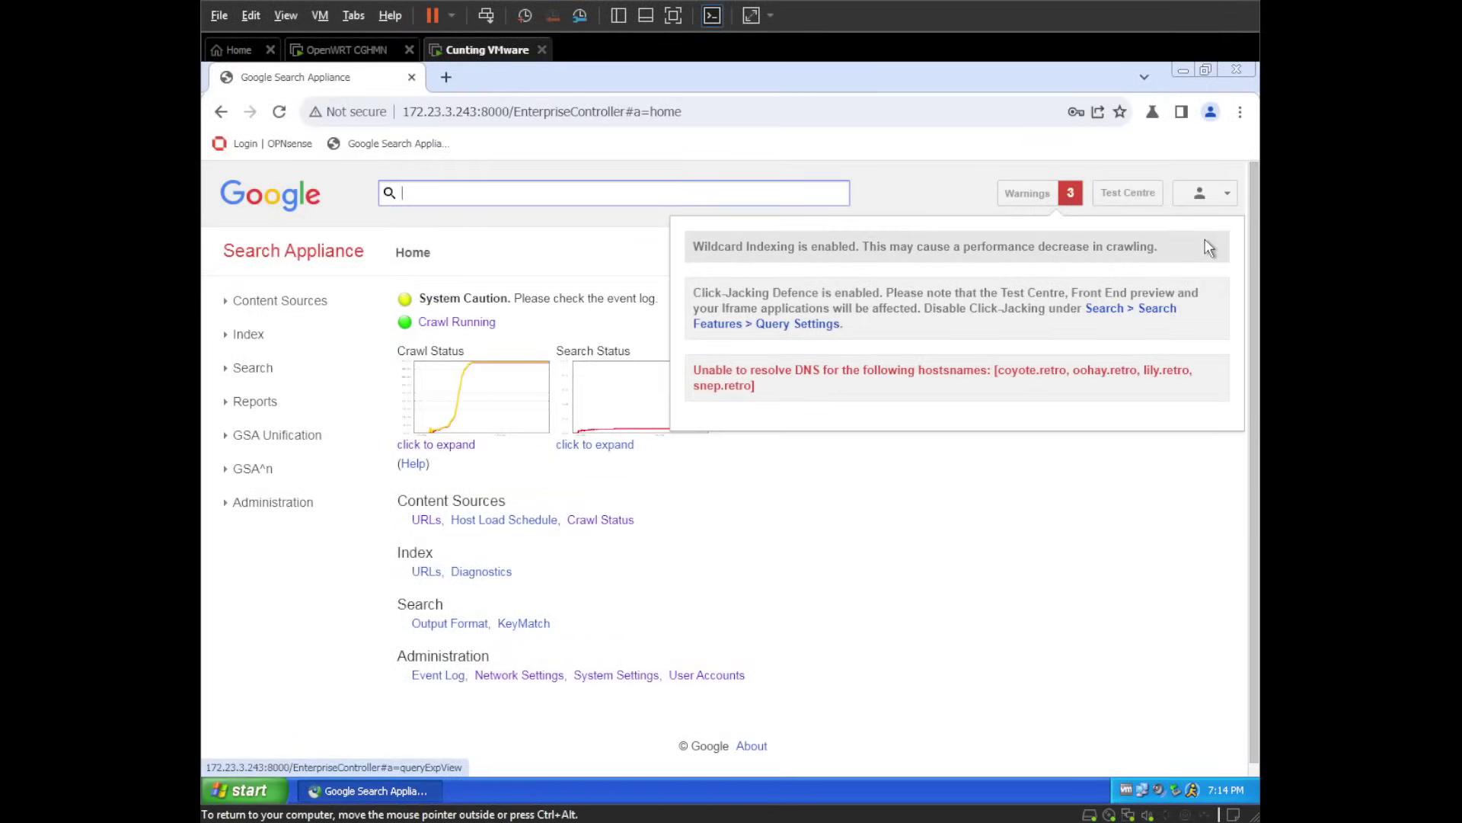
{"action": "left_click", "coordinate": [1062, 191]}
{"action": "left_click", "coordinate": [434, 445]}
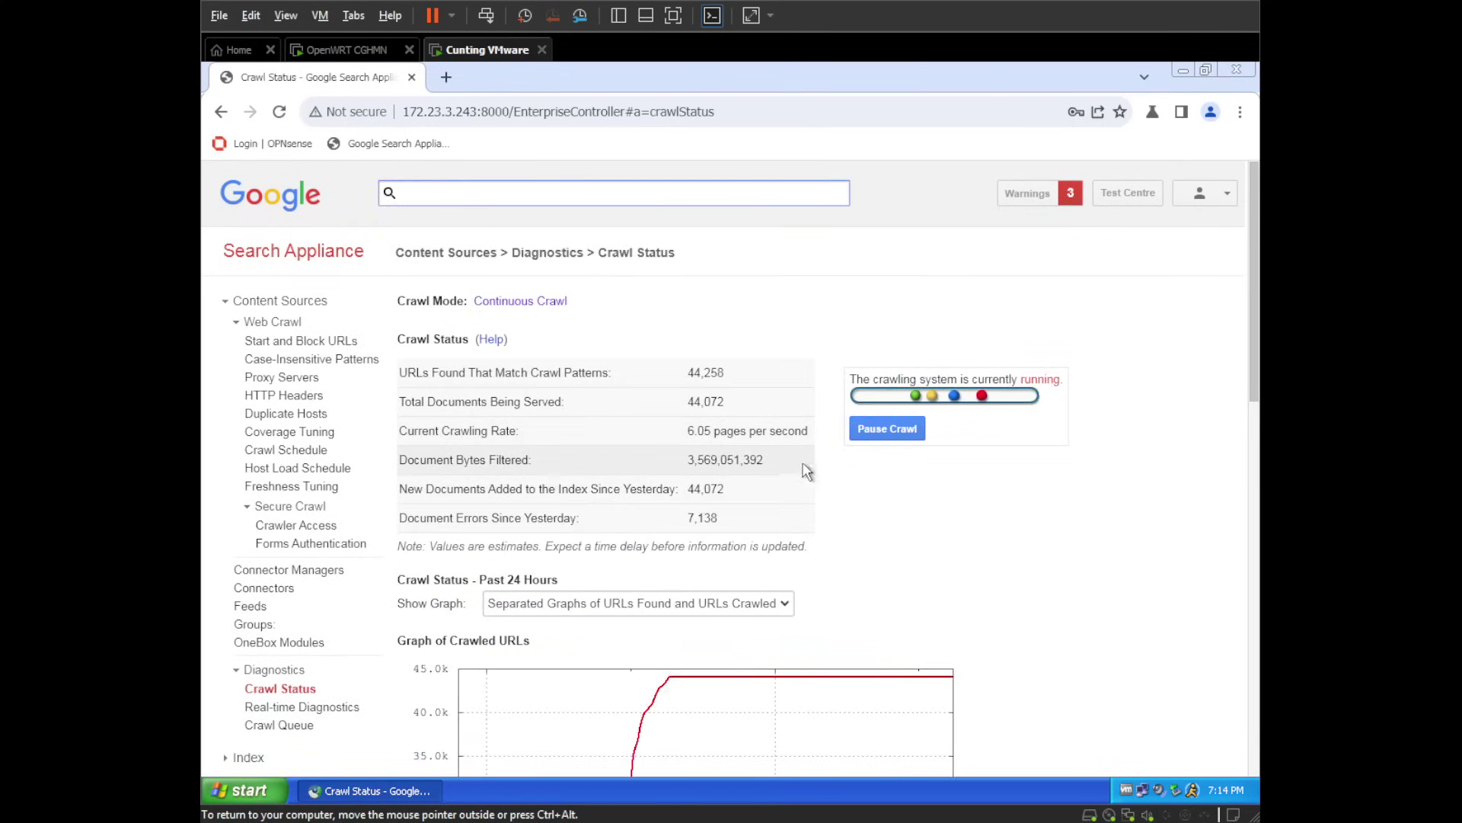
{"action": "scroll", "coordinate": [835, 448], "scroll_direction": "down", "scroll_amount": 1}
{"action": "scroll", "coordinate": [836, 449], "scroll_direction": "down", "scroll_amount": 10}
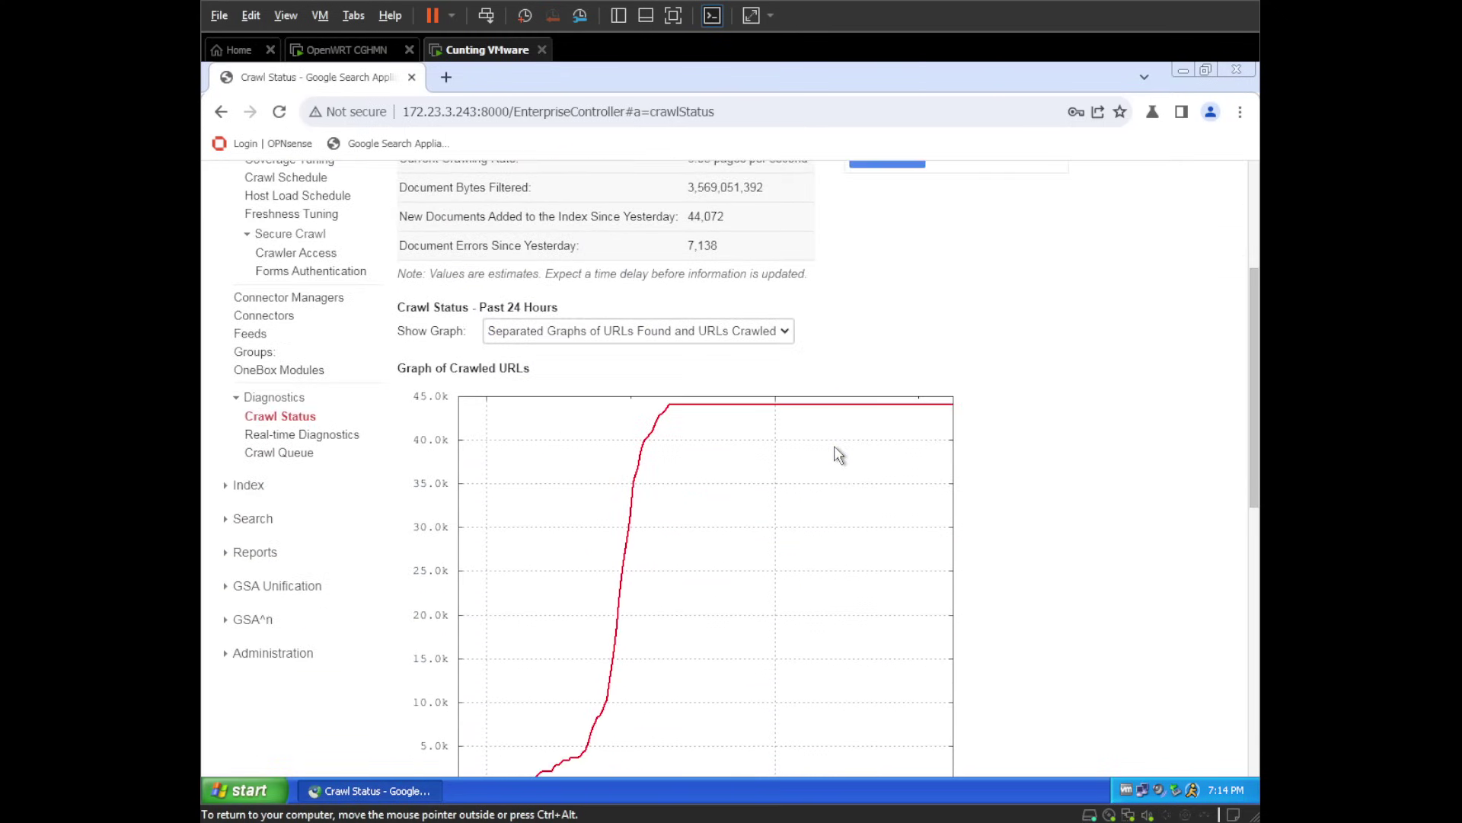
{"action": "scroll", "coordinate": [841, 448], "scroll_direction": "up", "scroll_amount": 12}
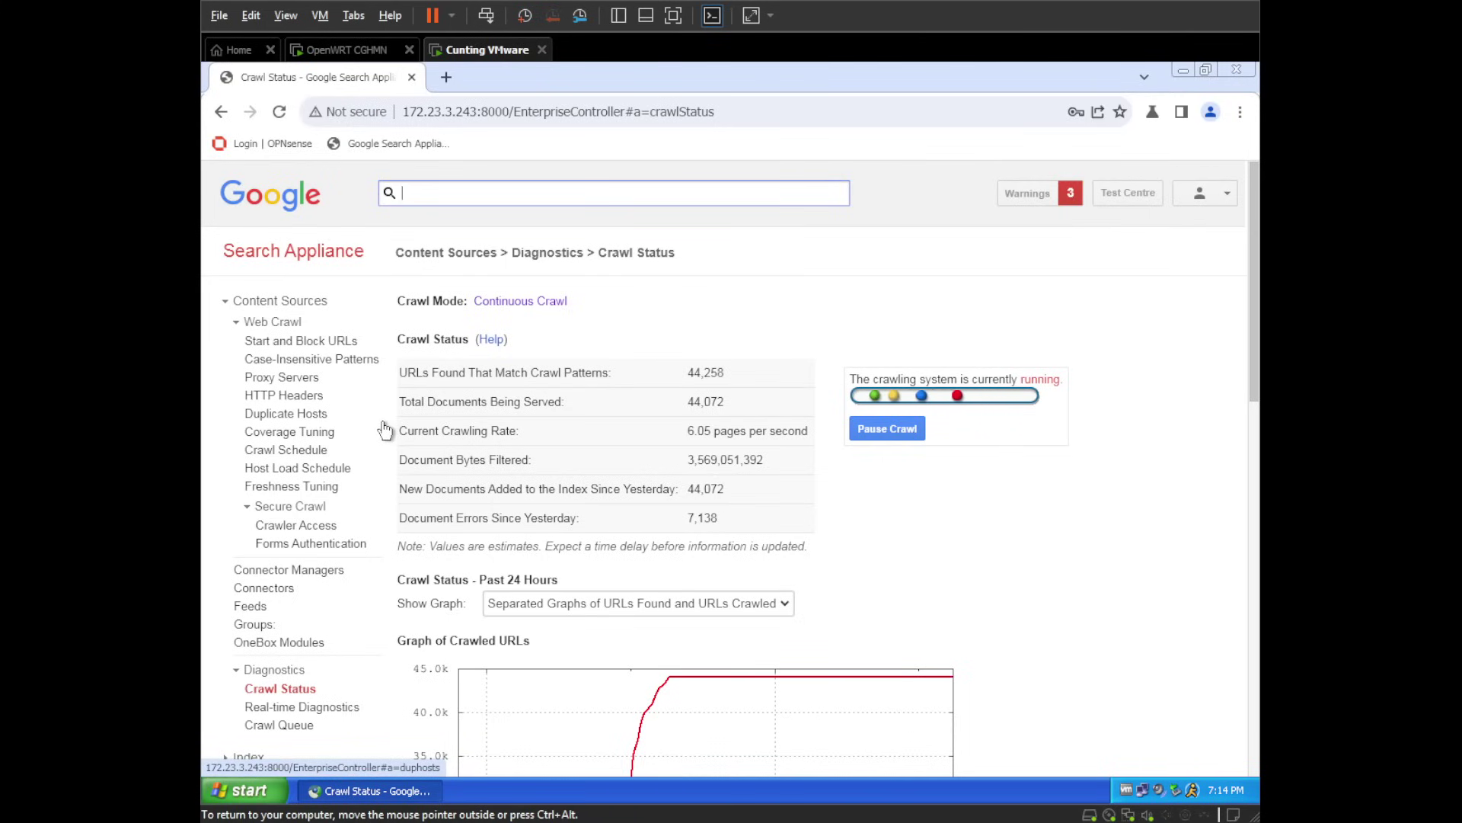
{"action": "scroll", "coordinate": [385, 432], "scroll_direction": "down", "scroll_amount": 1}
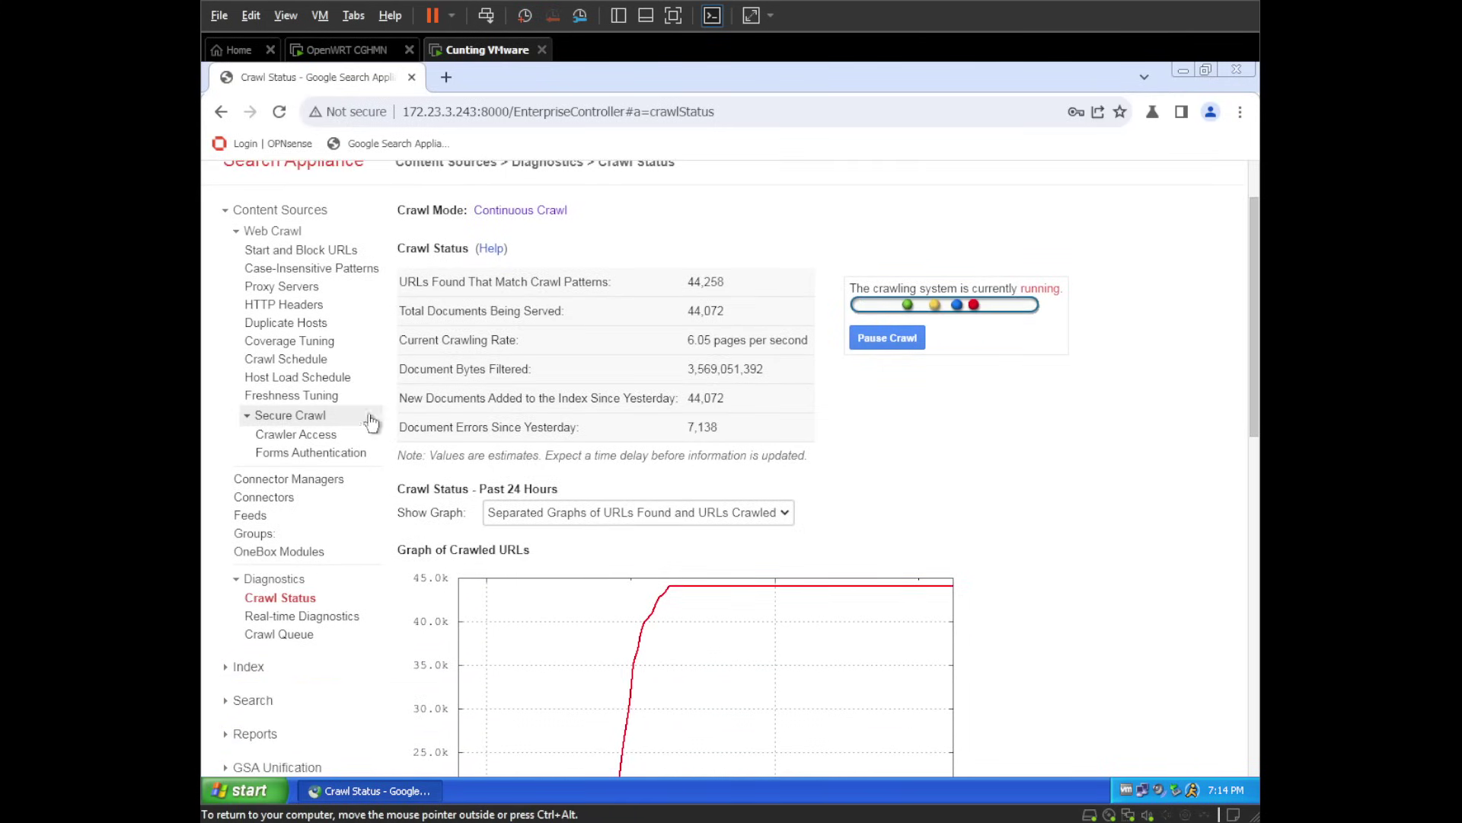
- In Host Load Schedule, replace the 4.0 web server host load with 99999
{"action": "left_click", "coordinate": [322, 378]}
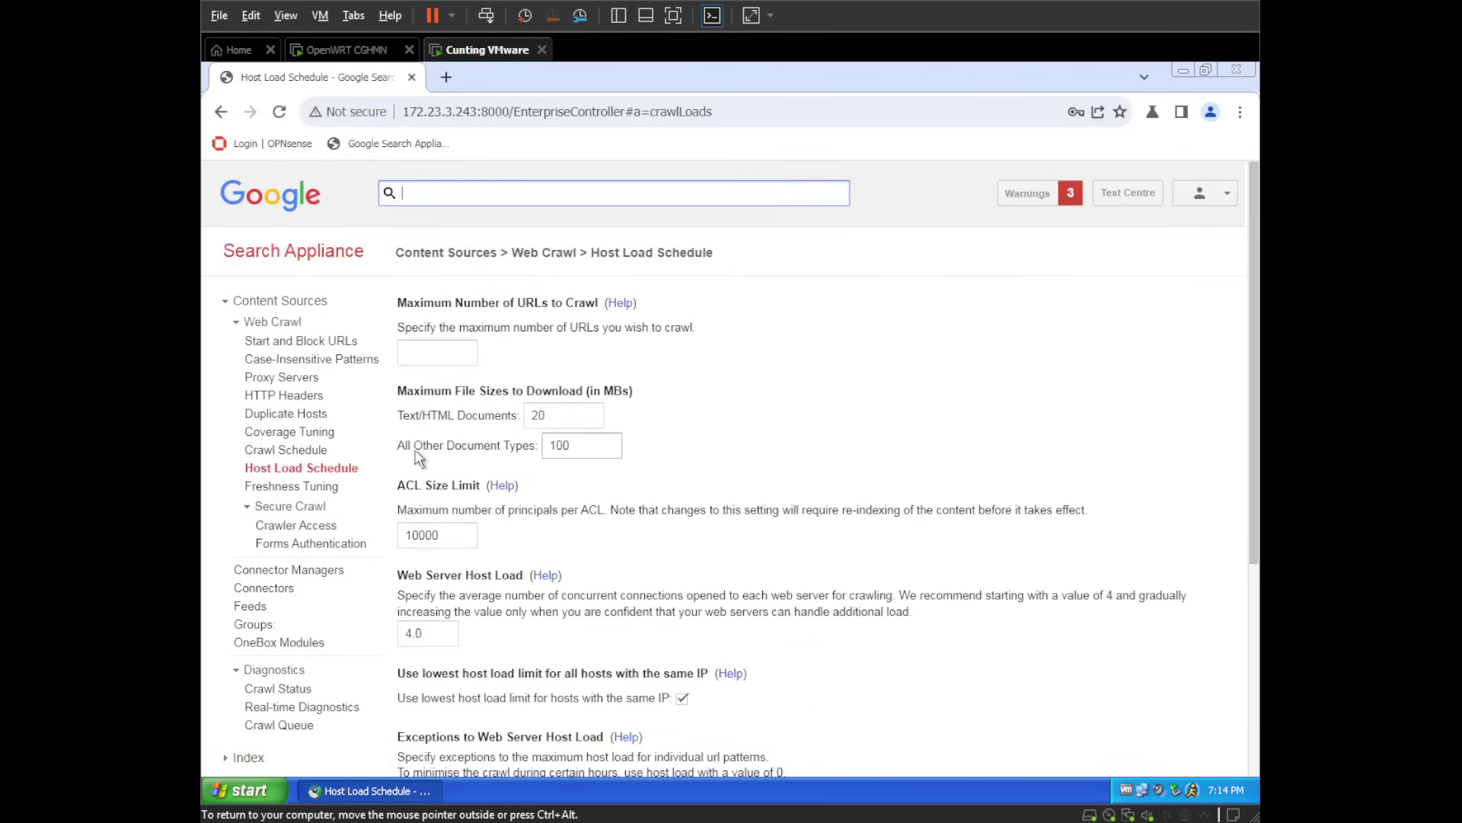
{"action": "scroll", "coordinate": [548, 473], "scroll_direction": "down", "scroll_amount": 1}
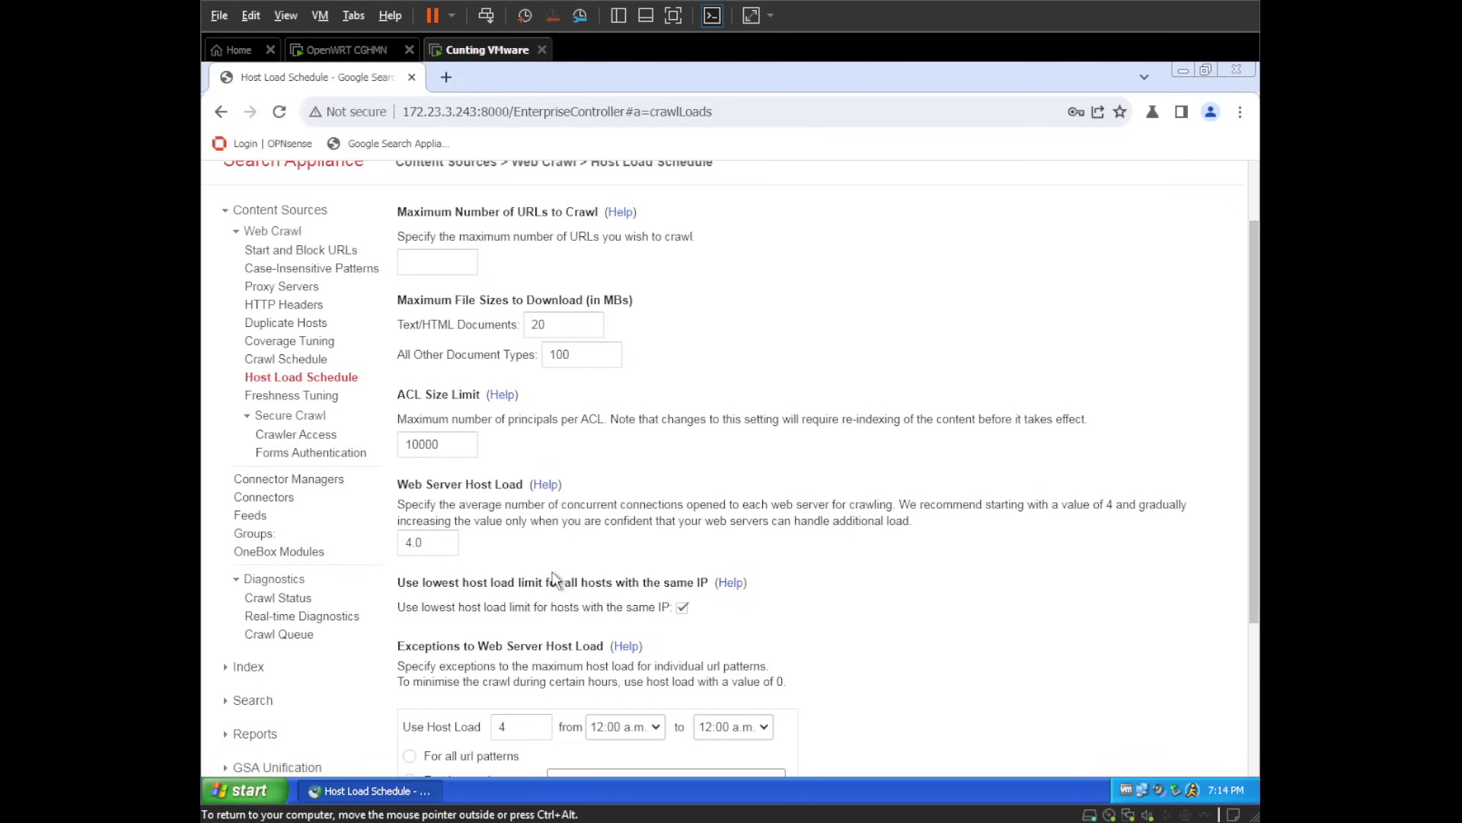
{"action": "left_click", "coordinate": [445, 544]}
{"action": "key", "text": "ctrl+a"}
{"action": "key", "text": "BackSpace"}
{"action": "type", "text": "99999"}
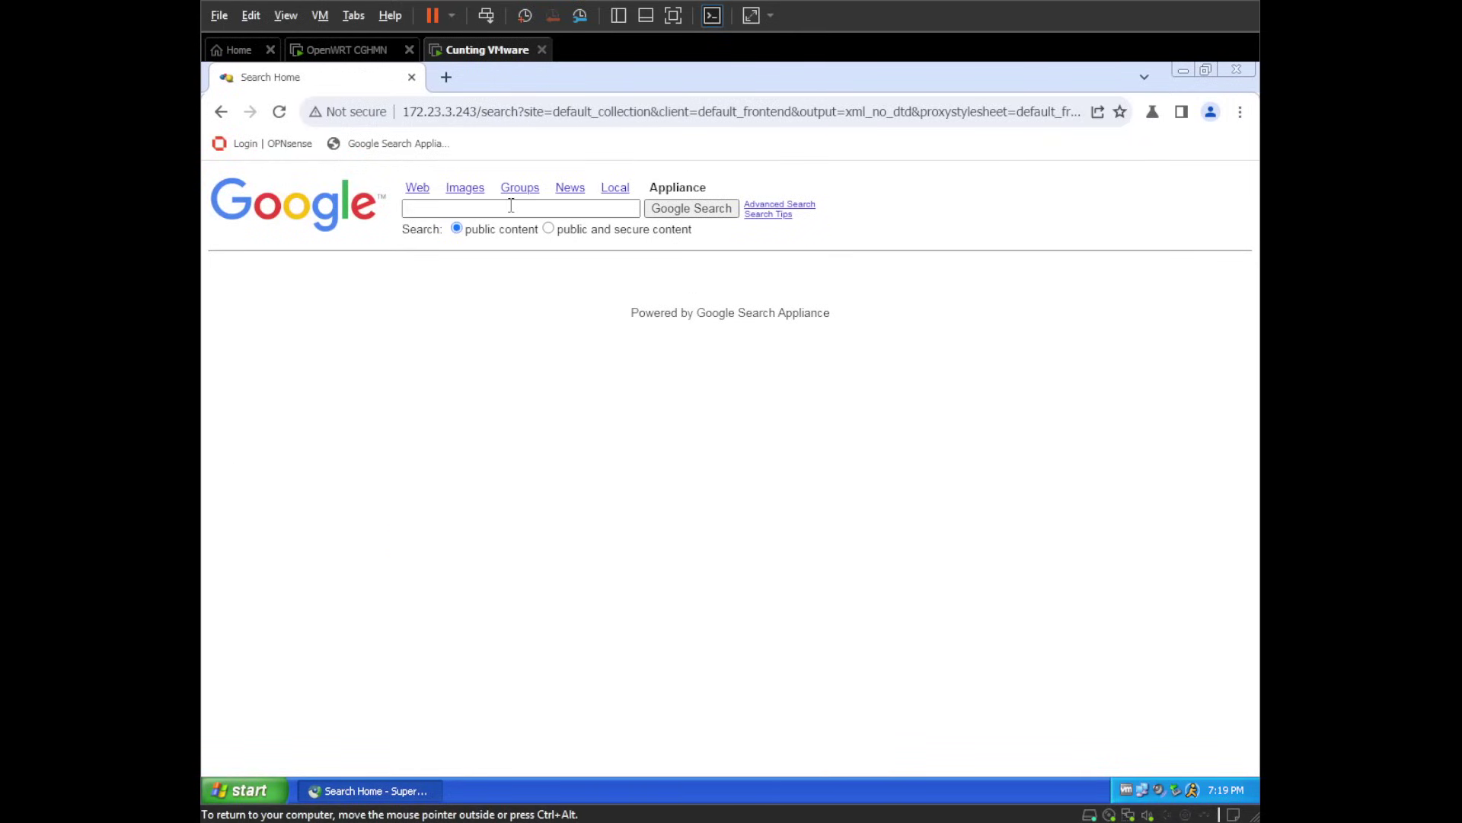
- Search the frontend for AIM and review the results
{"action": "left_click", "coordinate": [458, 210]}
{"action": "left_click", "coordinate": [458, 210]}
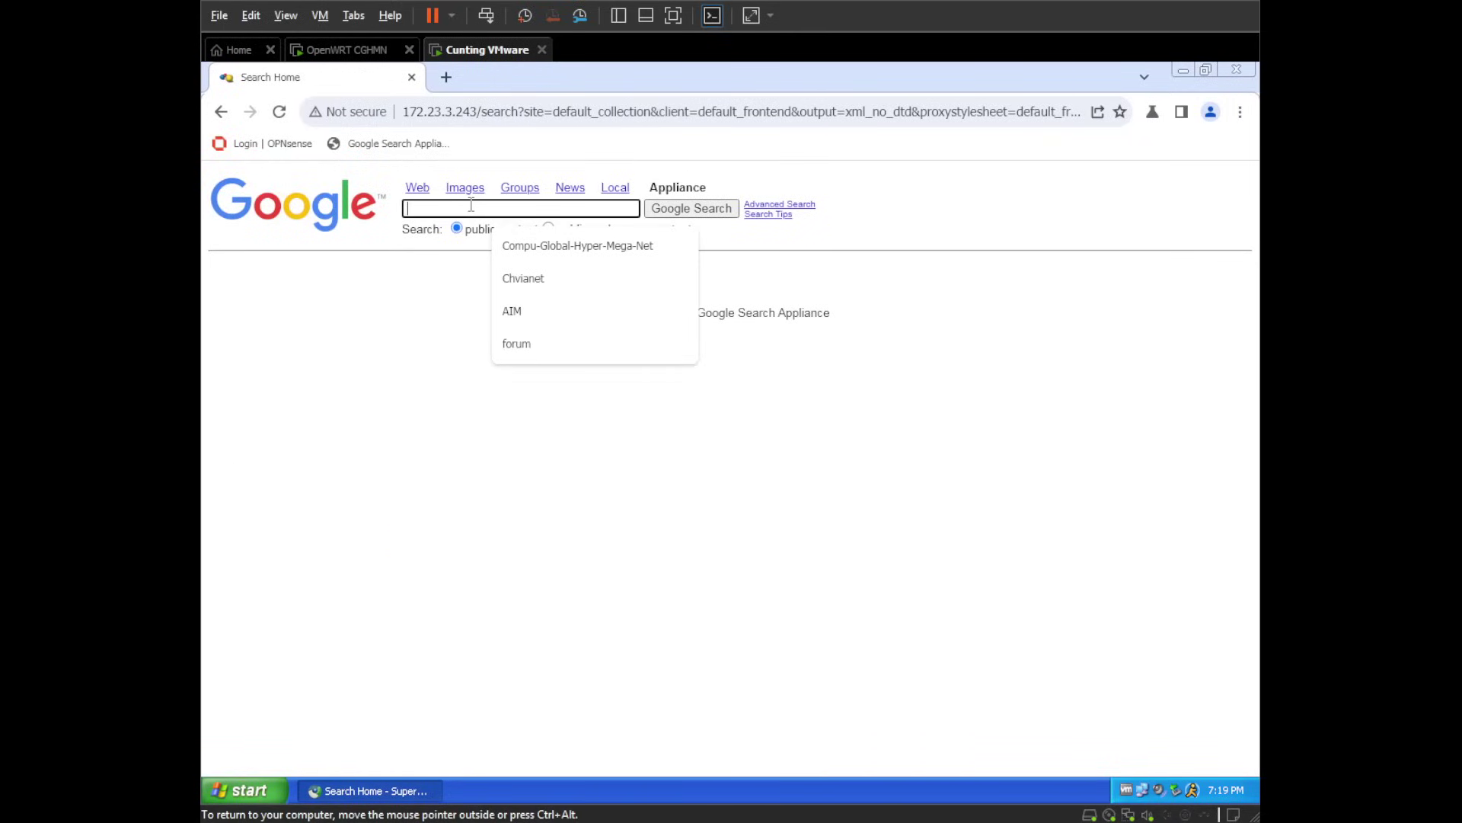
{"action": "type", "text": "AIM"}
{"action": "key", "text": "Return"}
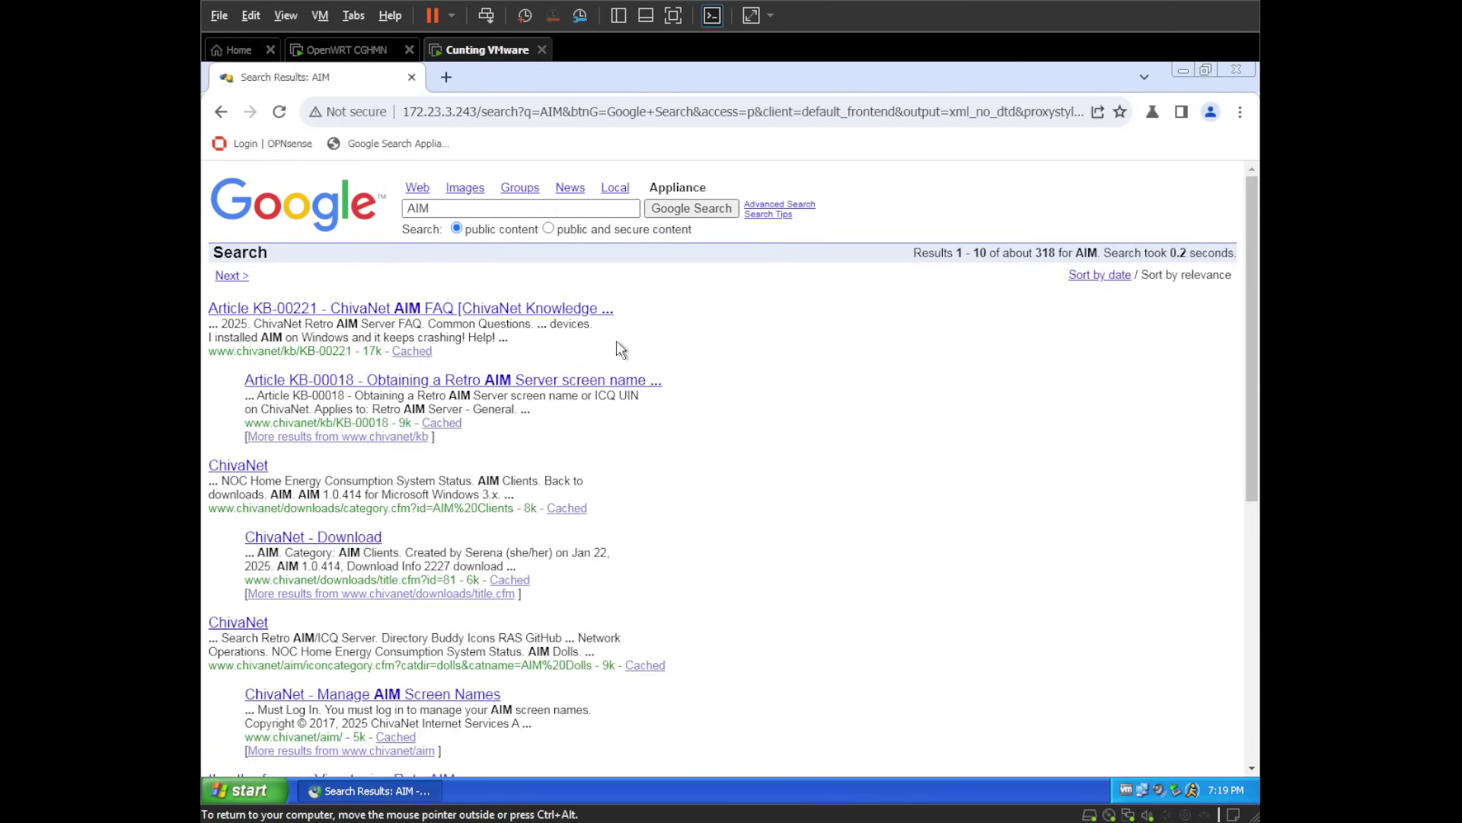
{"action": "scroll", "coordinate": [619, 349], "scroll_direction": "down", "scroll_amount": 6}
{"action": "scroll", "coordinate": [619, 349], "scroll_direction": "up", "scroll_amount": 6}
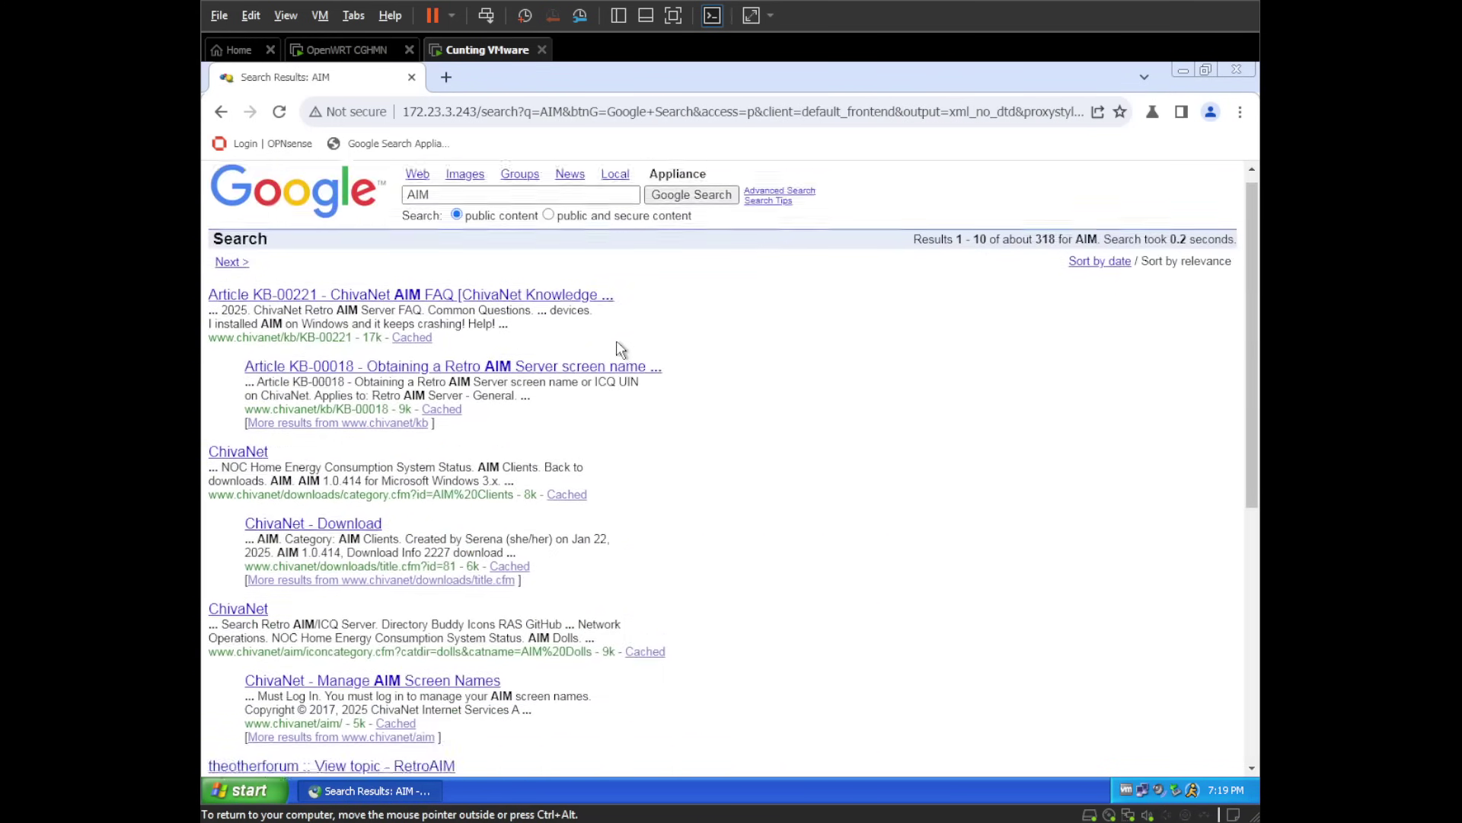
- Replace the query with Compu-Global-Hyper-Mega-Net and run the search
{"action": "left_click", "coordinate": [561, 206]}
{"action": "key", "text": "ctrl+a"}
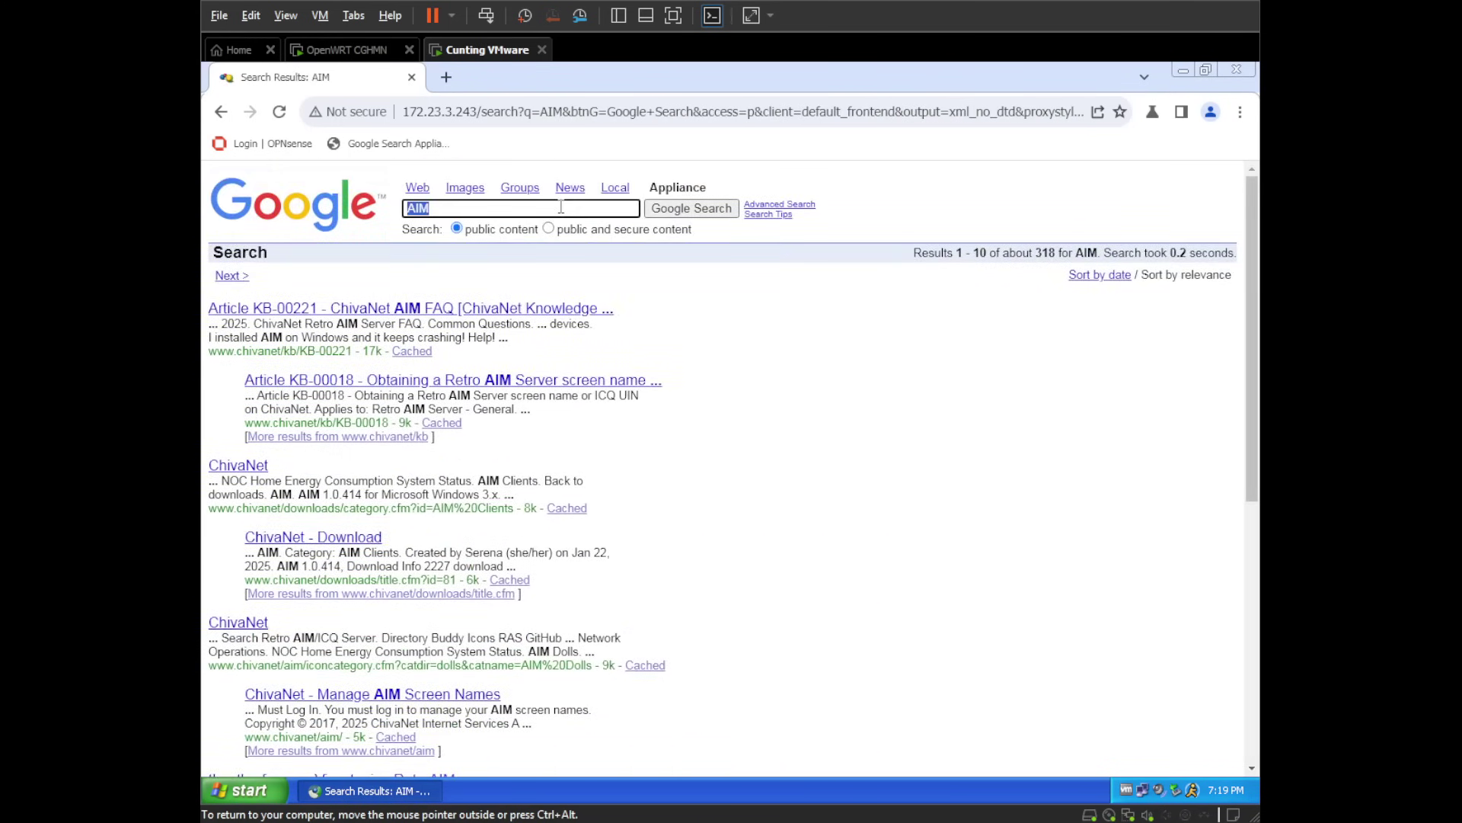
{"action": "type", "text": "Compu-Global-"}
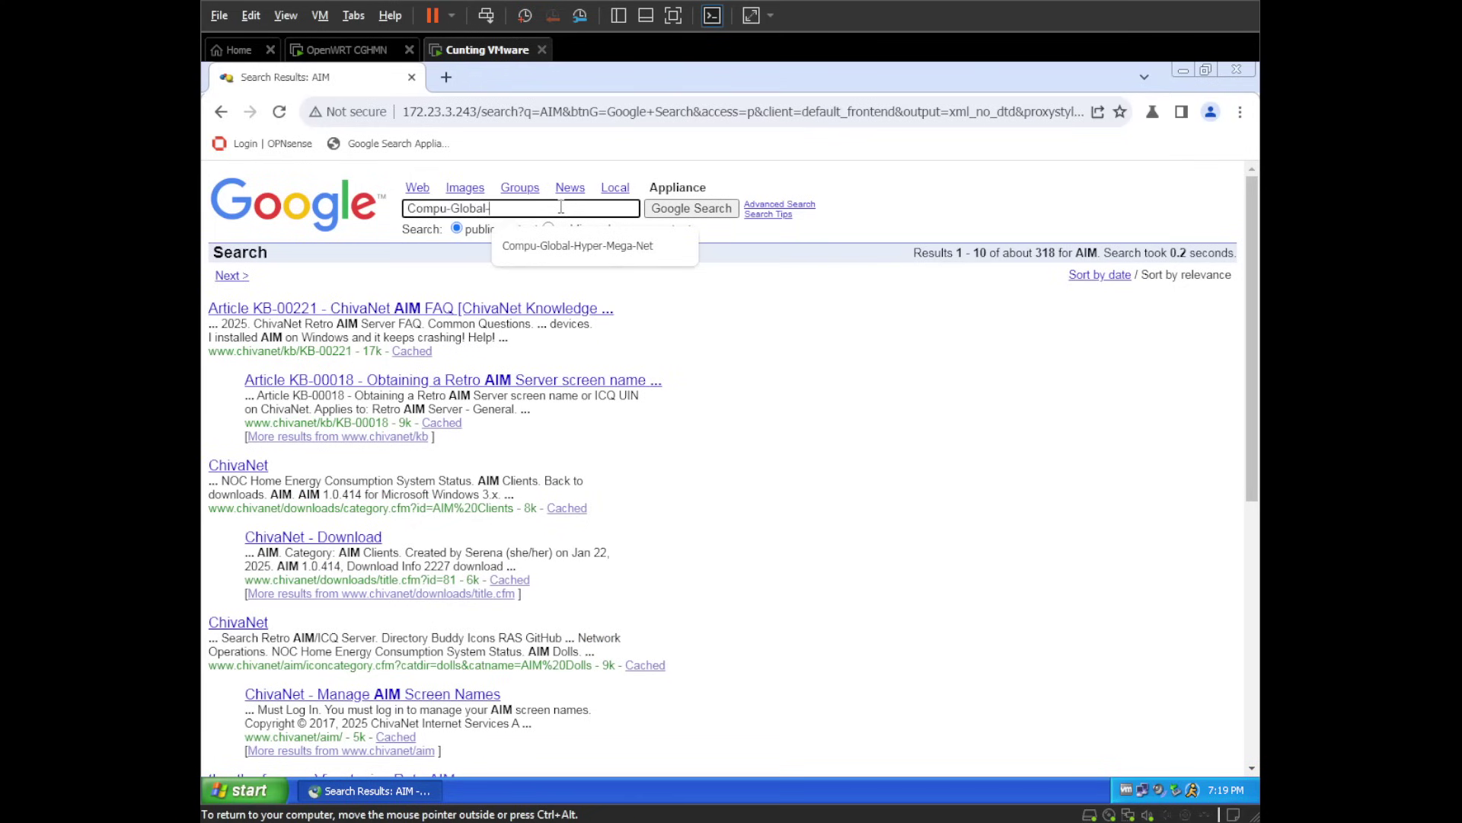
{"action": "type", "text": "Hyper-Mega-Net"}
{"action": "key", "text": "Return"}
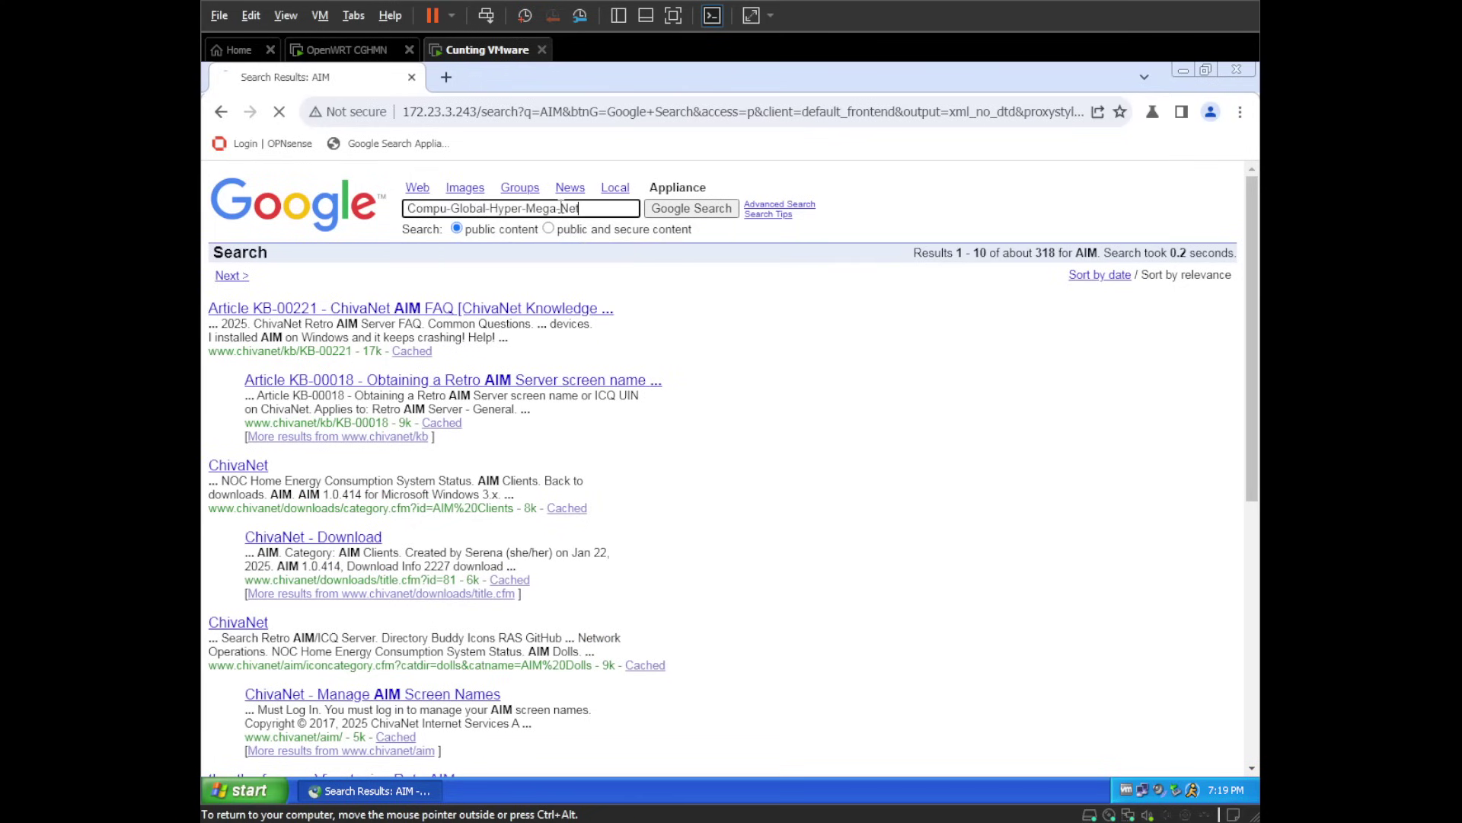
- Replace the query with Forum and run the search
{"action": "left_click", "coordinate": [562, 207]}
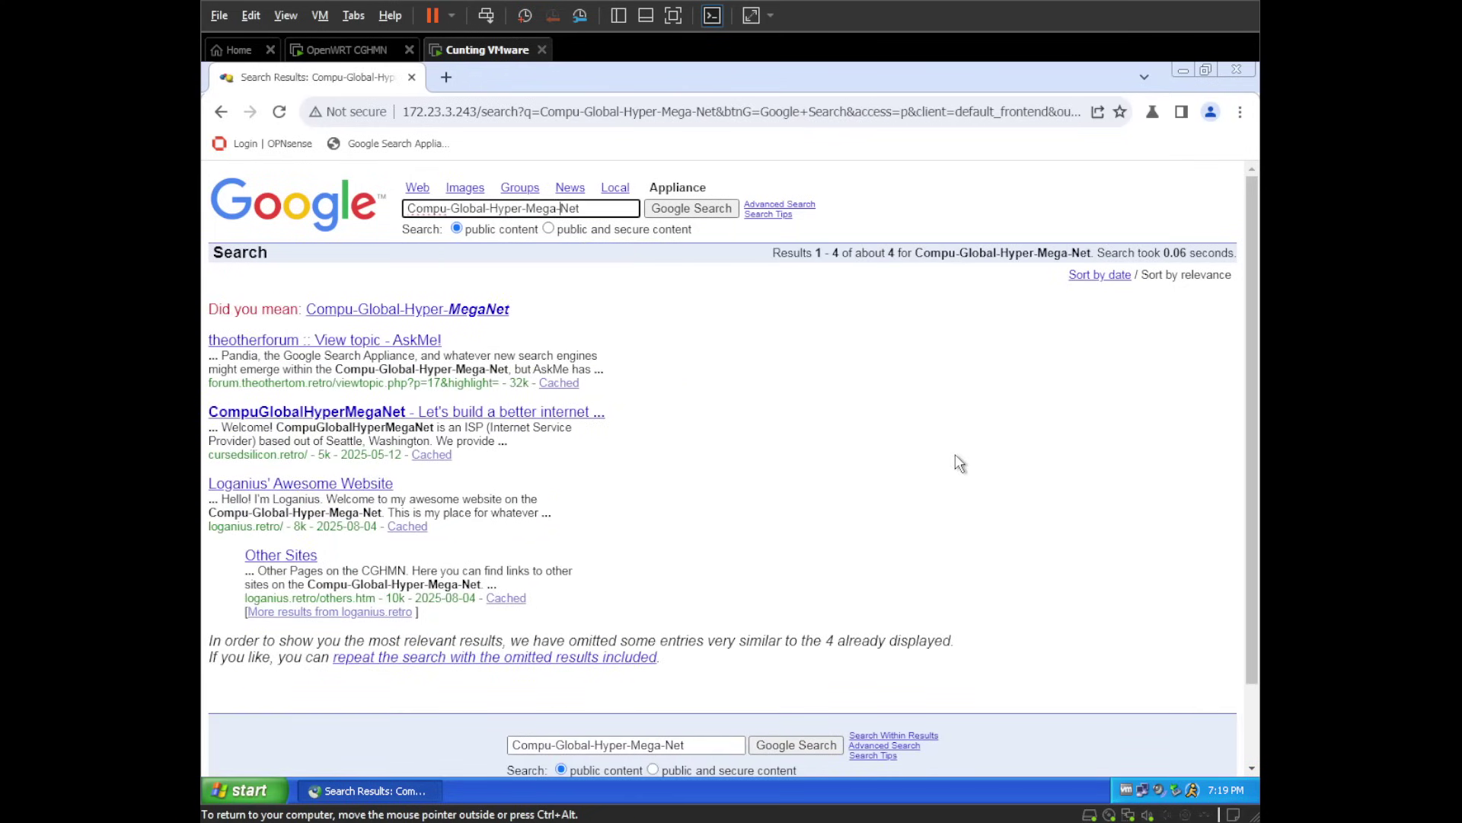
{"action": "key", "text": "ctrl+a"}
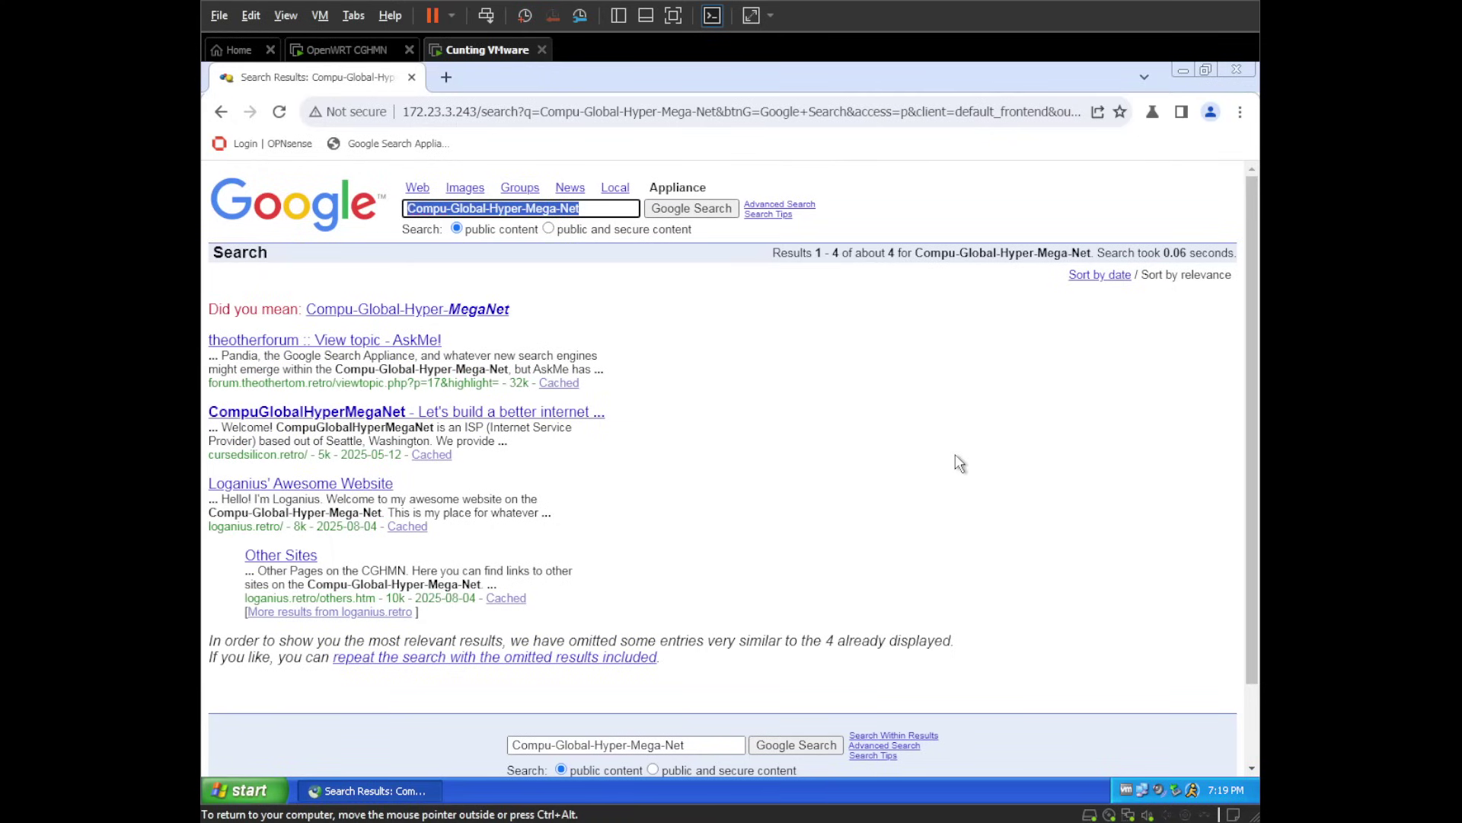
{"action": "type", "text": "Foru"}
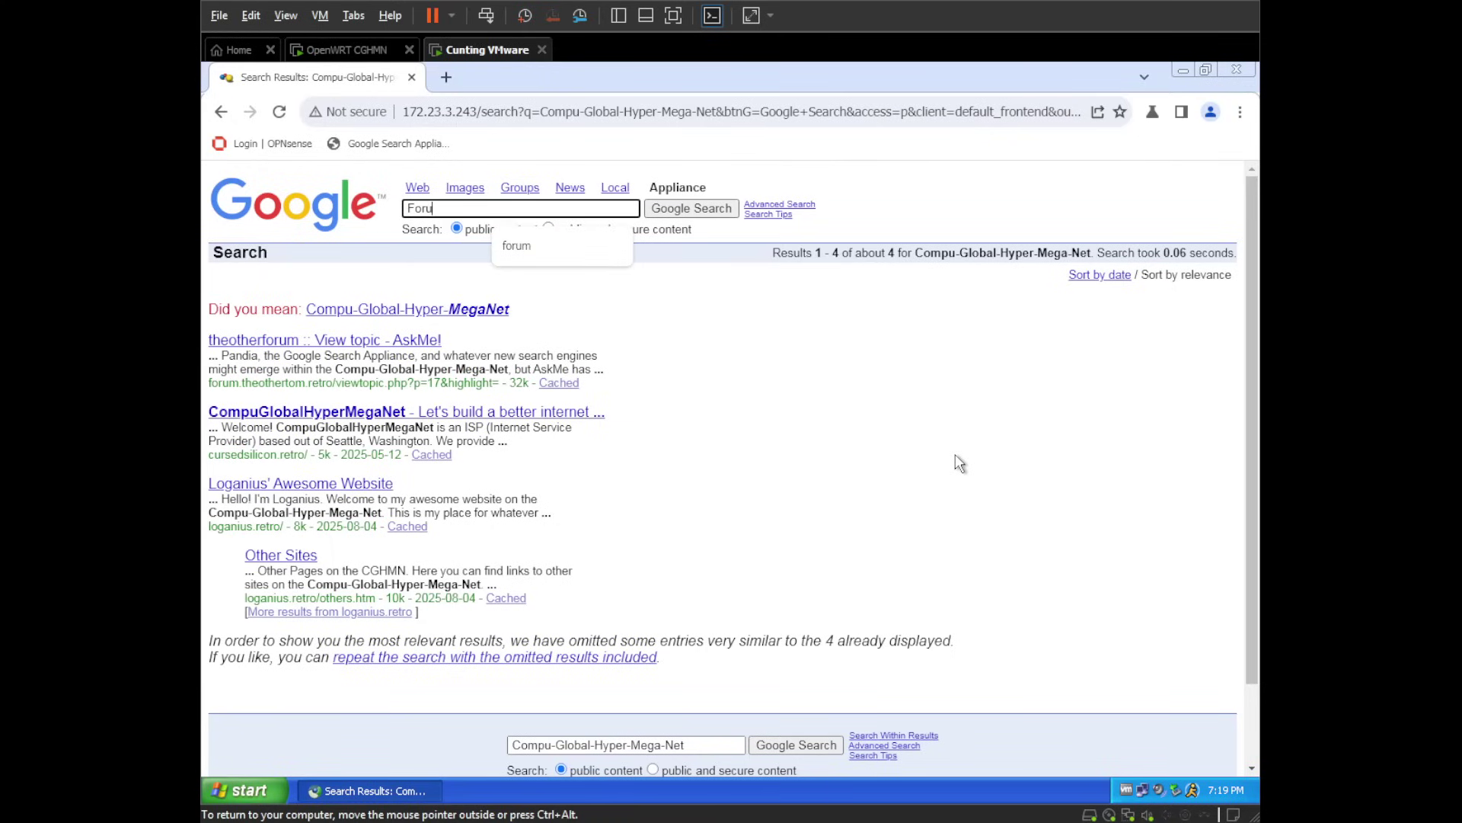
{"action": "type", "text": "m"}
{"action": "key", "text": "Return"}
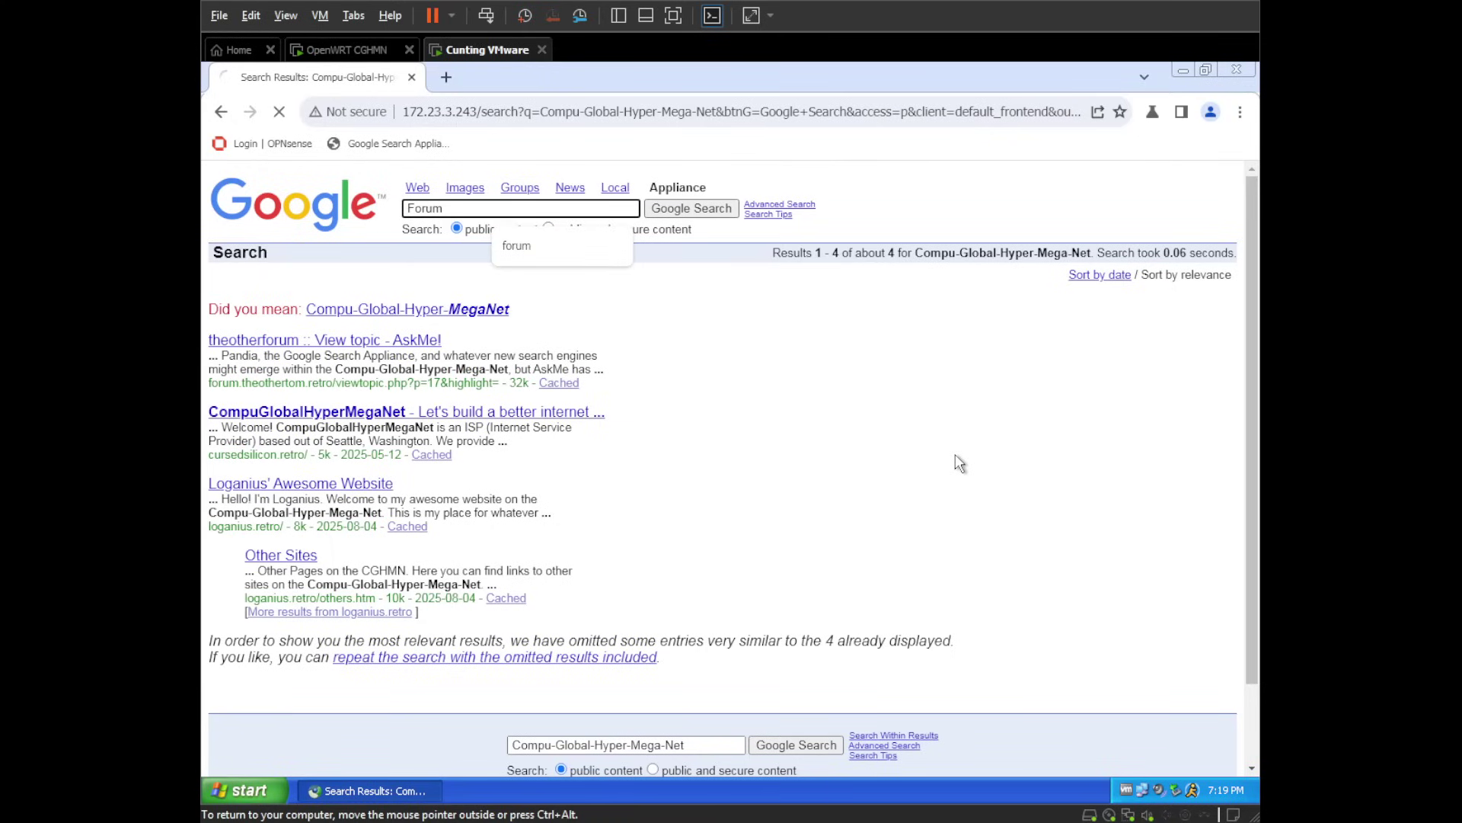